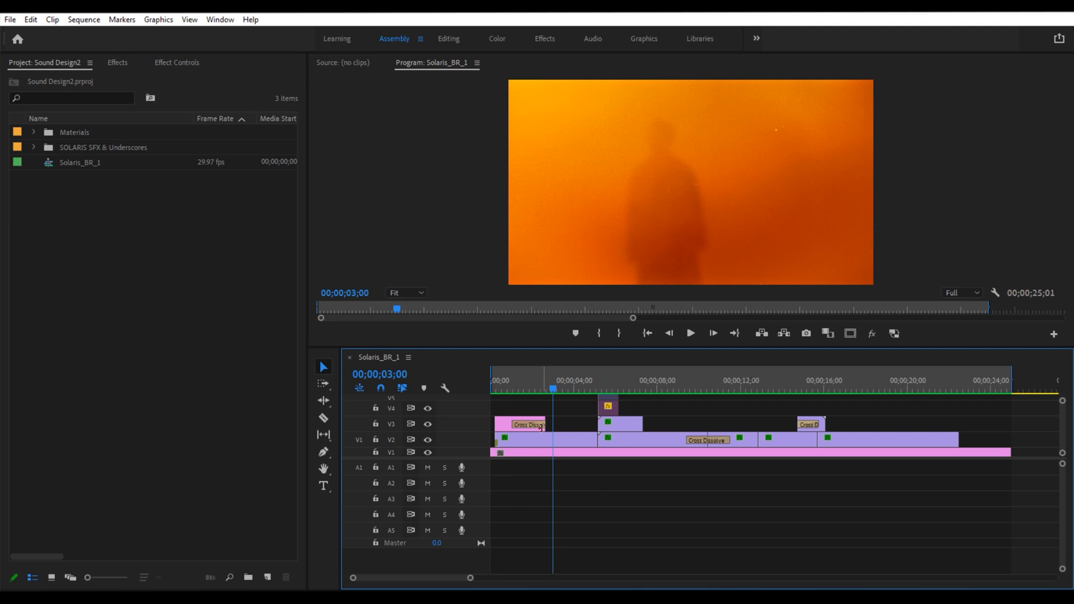
# Play the Solaris_BR_1 sequence from its beginning in the enlarged program monitor
pyautogui.moveTo(556, 384); pyautogui.dragTo(431, 397)
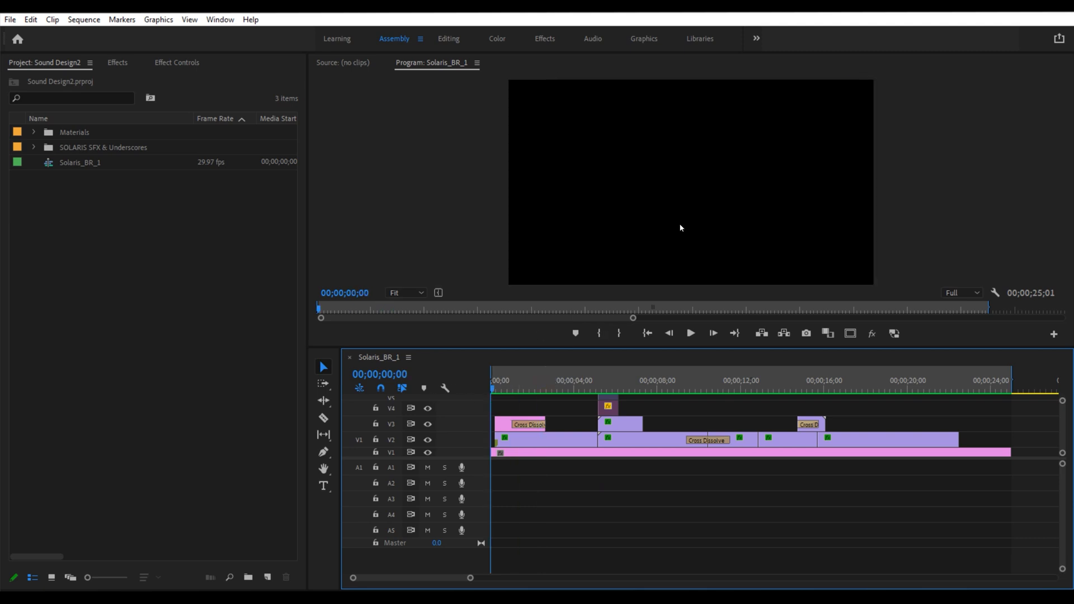
pyautogui.press('`')
pyautogui.press('space')
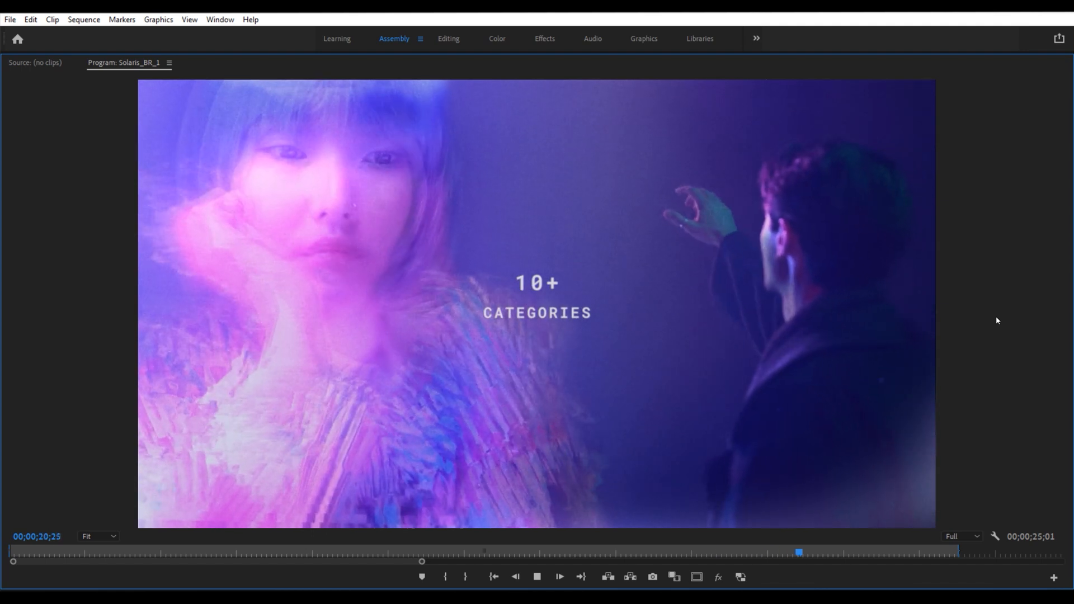
pyautogui.press('space')
pyautogui.press('`')
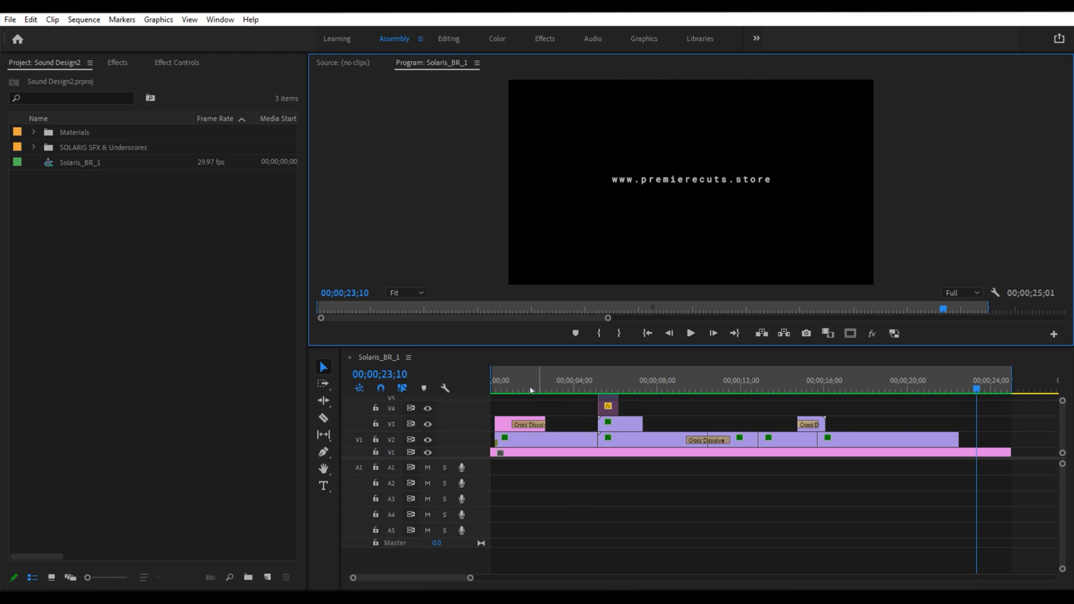
# Expand the nested SOLARIS SFX & Underscores bins to the sound categories and scrub the sequence to the 03 RETRO title shot
pyautogui.click(497, 388)
pyautogui.moveTo(501, 390); pyautogui.dragTo(553, 388)
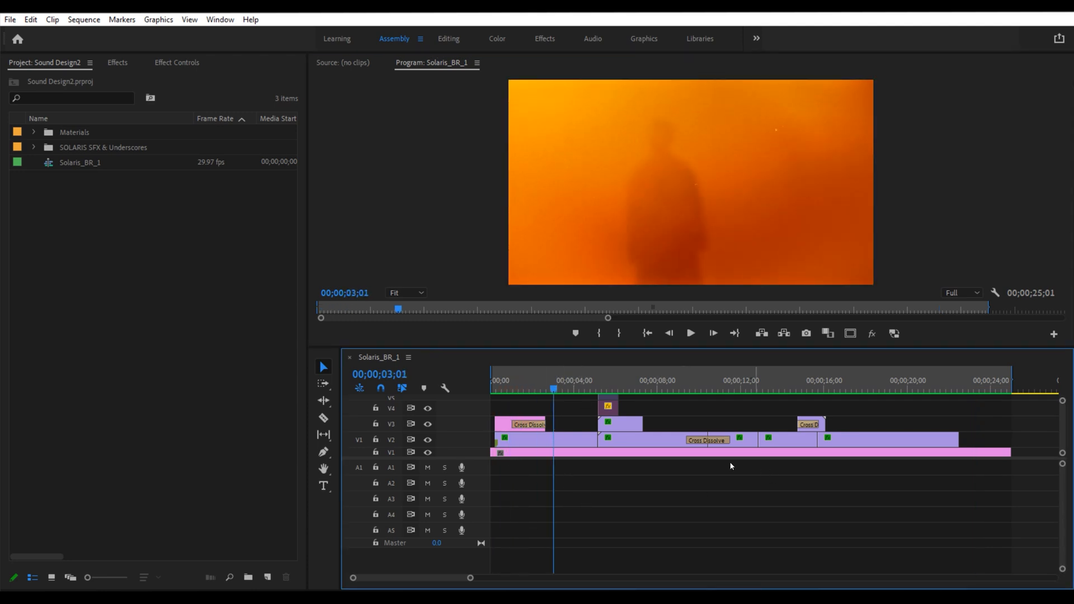
pyautogui.click(102, 150)
pyautogui.click(35, 147)
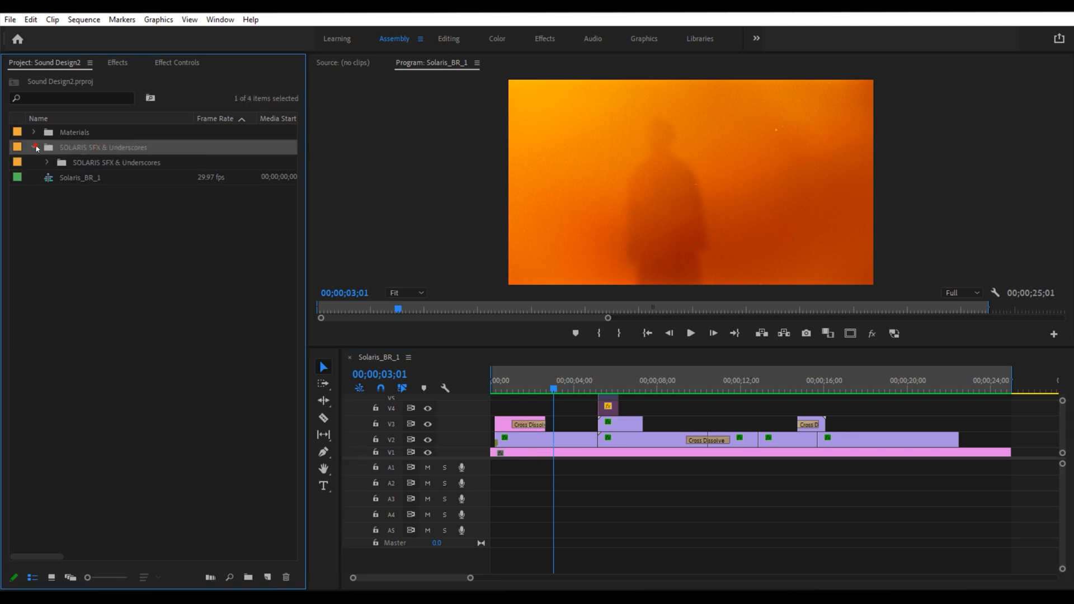
pyautogui.click(47, 162)
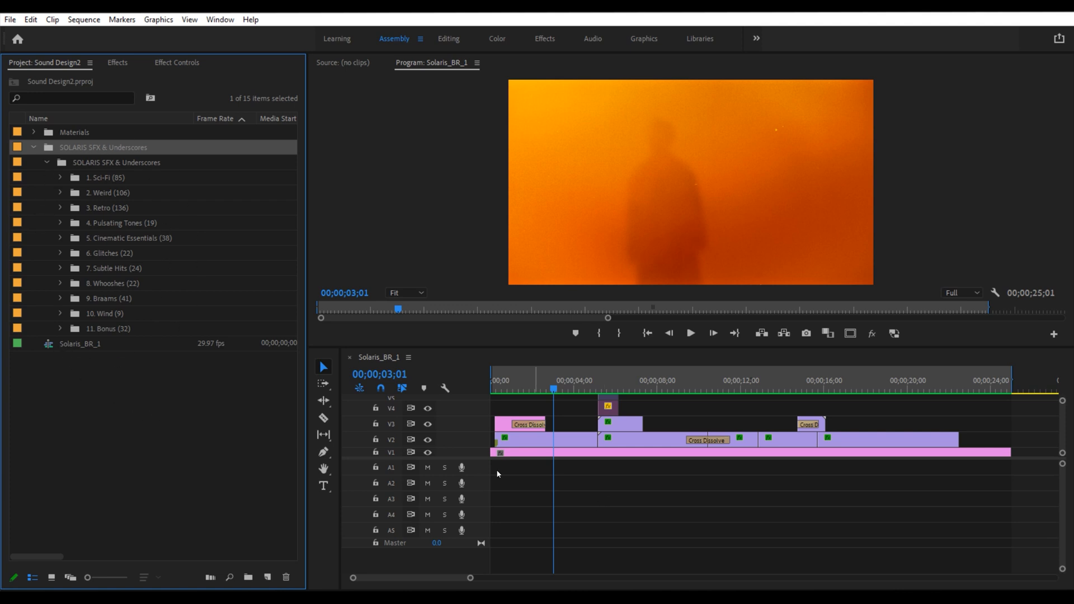
pyautogui.moveTo(556, 390); pyautogui.dragTo(571, 393)
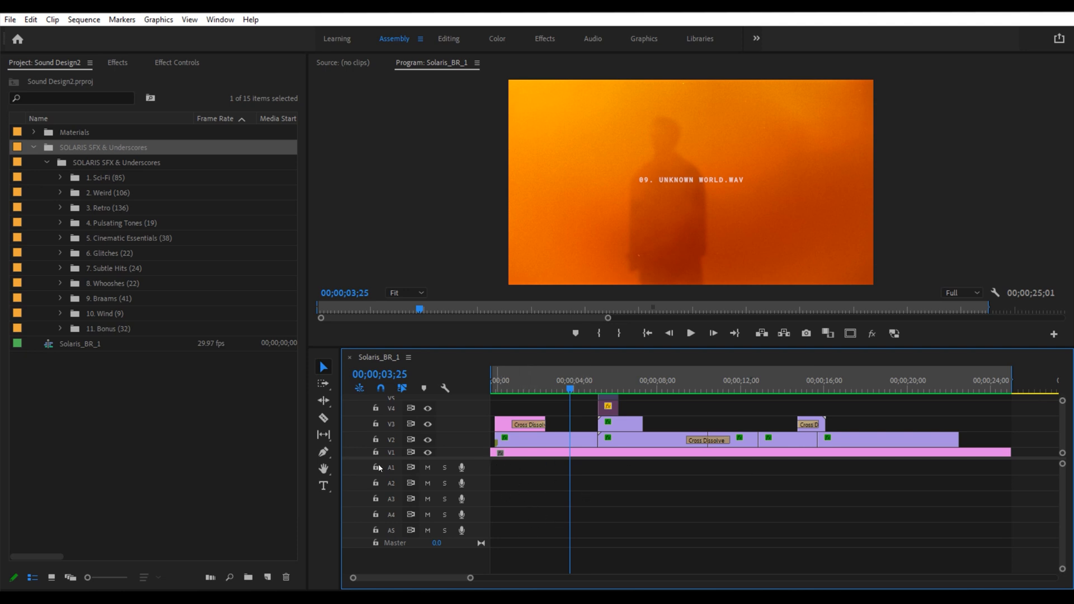
pyautogui.moveTo(579, 373); pyautogui.dragTo(603, 374)
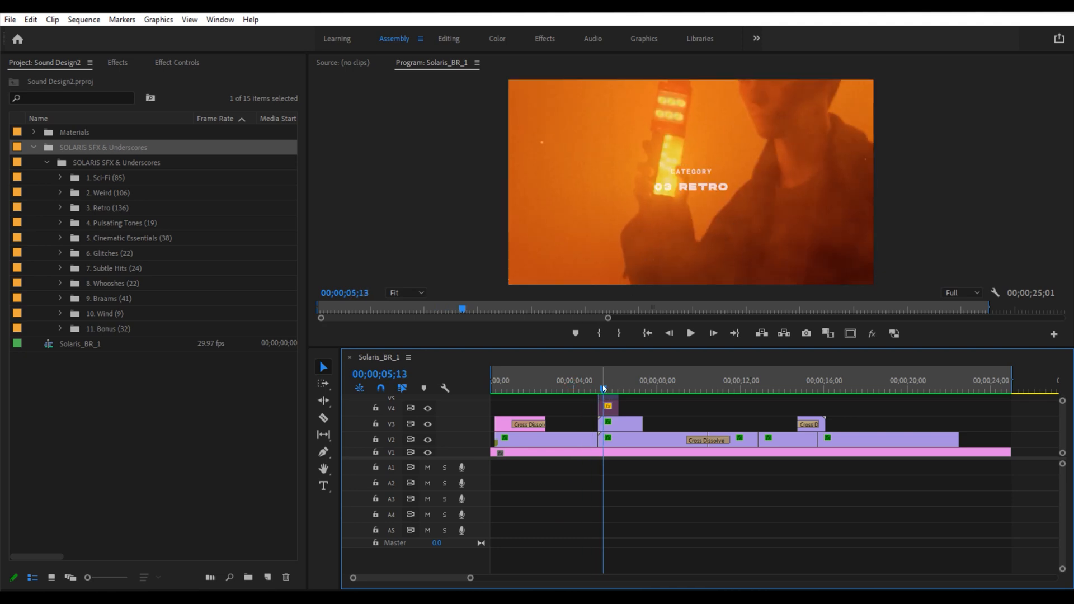
# Place 9 Unknown world.wav from the Retro, Atomsphere, Experiences bin at the start of audio track A1
pyautogui.click(98, 208)
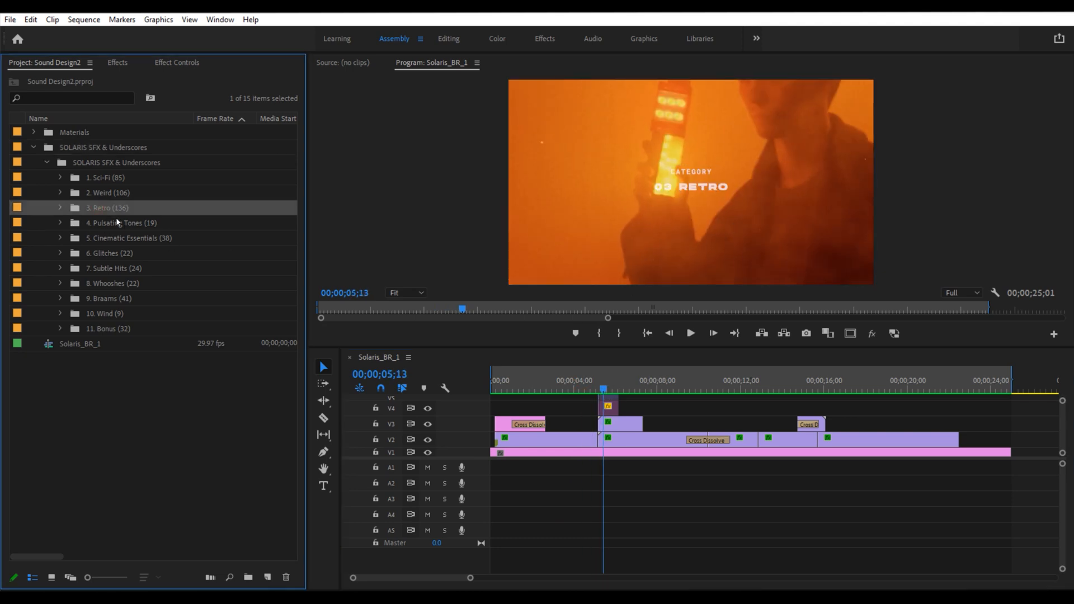
pyautogui.click(60, 208)
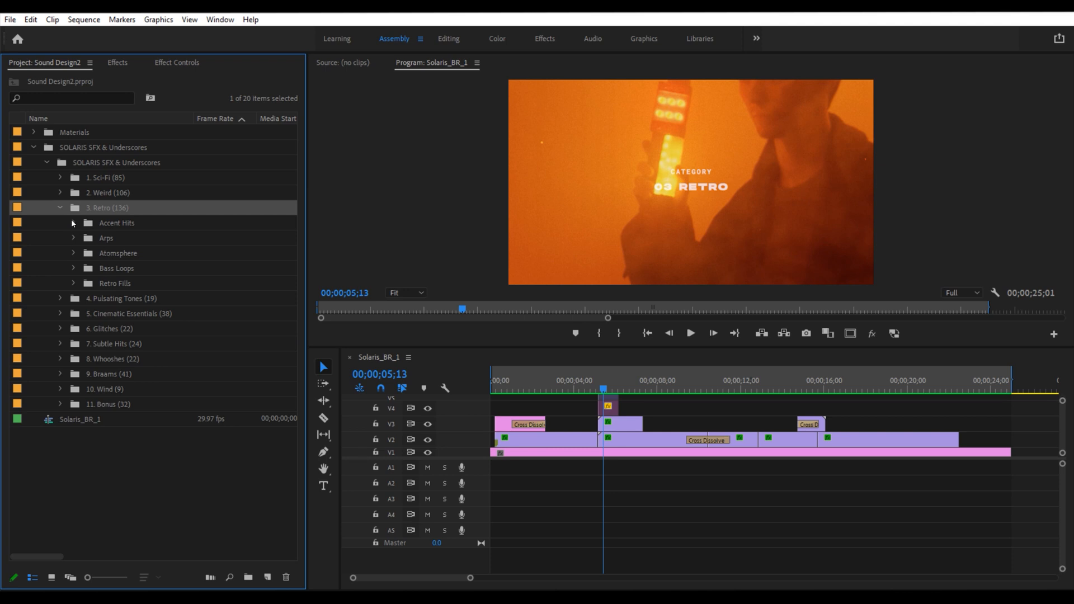
pyautogui.click(73, 253)
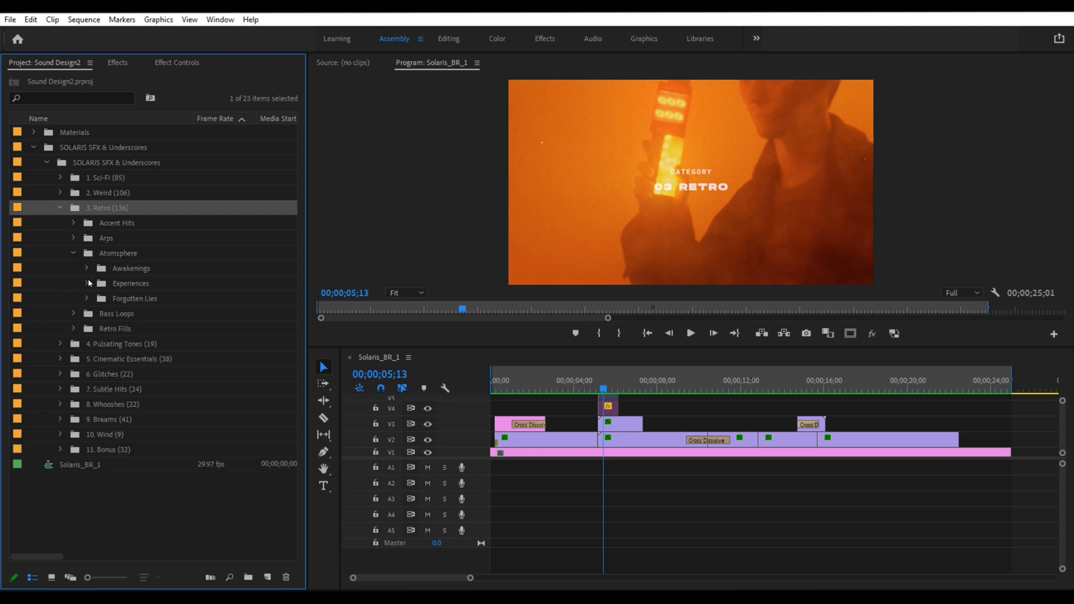
pyautogui.click(87, 284)
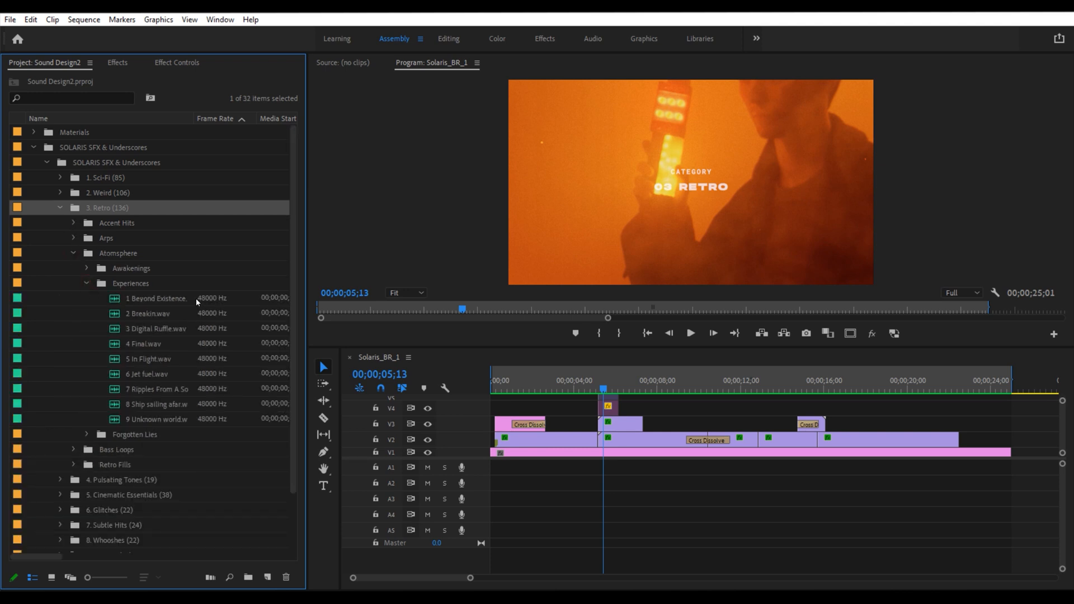
pyautogui.click(170, 421)
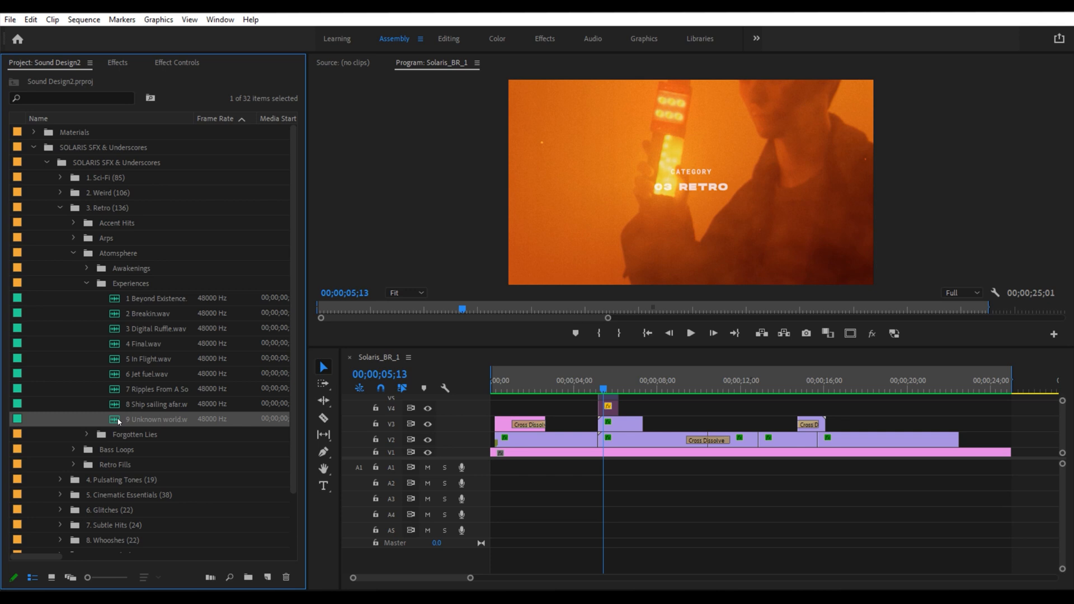
pyautogui.moveTo(115, 421); pyautogui.dragTo(529, 472)
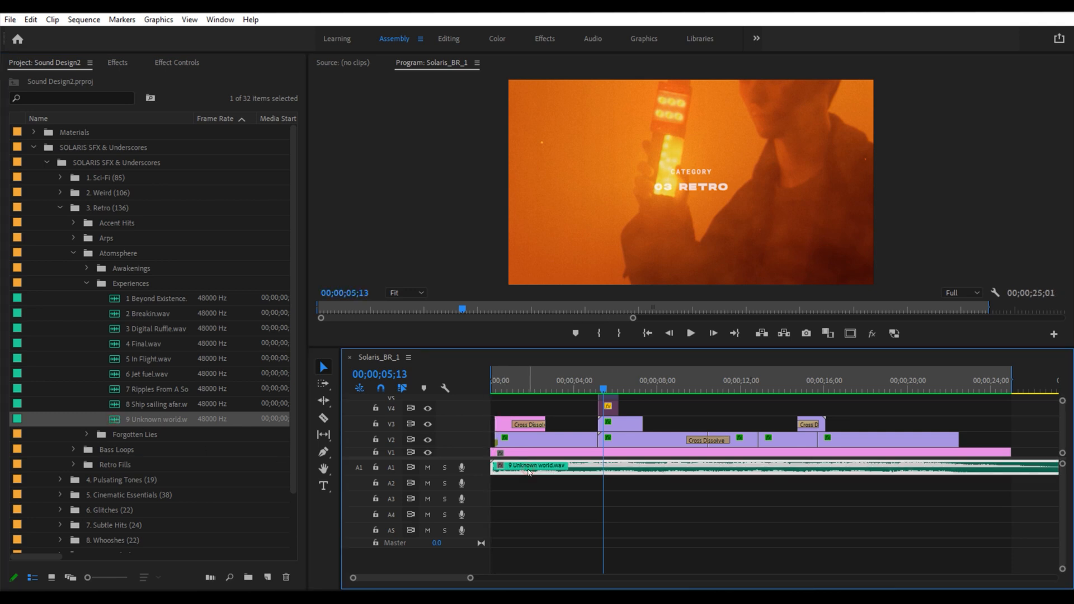
# Switch to the Editing workspace, make the timeline area slightly taller and expand audio track A1 to show its waveform
pyautogui.click(449, 38)
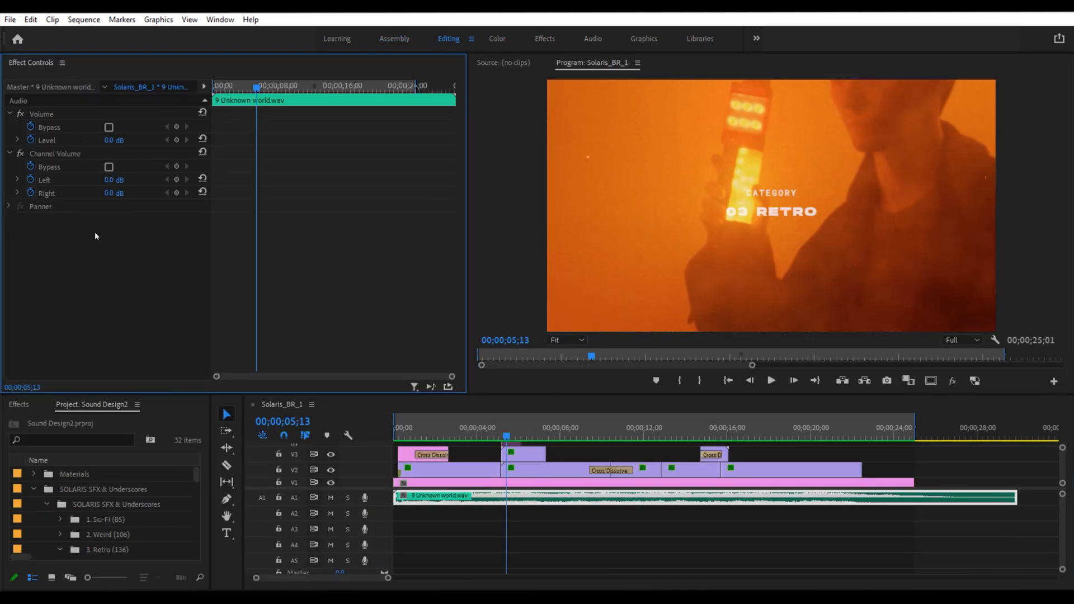
pyautogui.moveTo(314, 394); pyautogui.dragTo(319, 378)
pyautogui.doubleClick(381, 495)
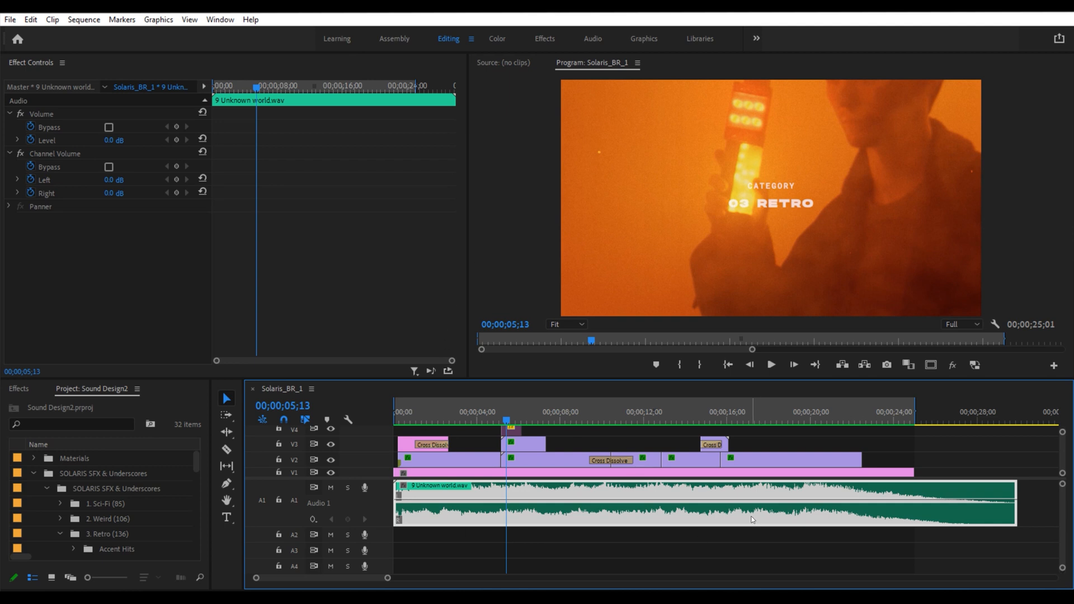
# Play the sequence from the beginning to hear 9 Unknown world.wav against the video
pyautogui.press('Home')
pyautogui.press('space')
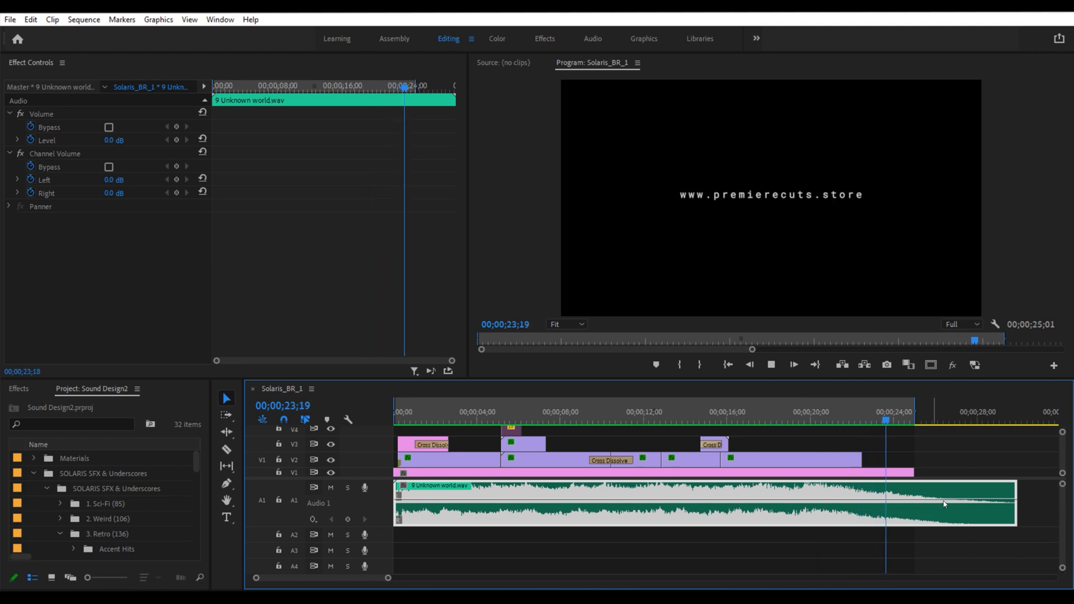
pyautogui.press('space')
# Trim the end of 9 Unknown world.wav to the end of the video and apply the default transition there
pyautogui.moveTo(906, 419); pyautogui.dragTo(905, 421)
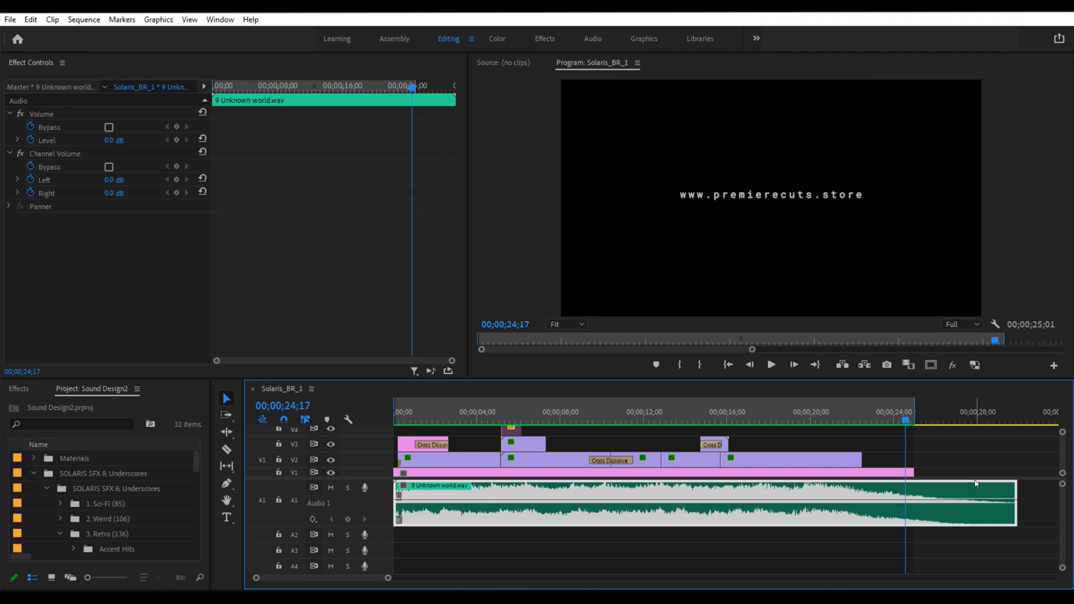
pyautogui.moveTo(1014, 492); pyautogui.dragTo(906, 490)
pyautogui.rightClick(910, 491)
pyautogui.click(971, 570)
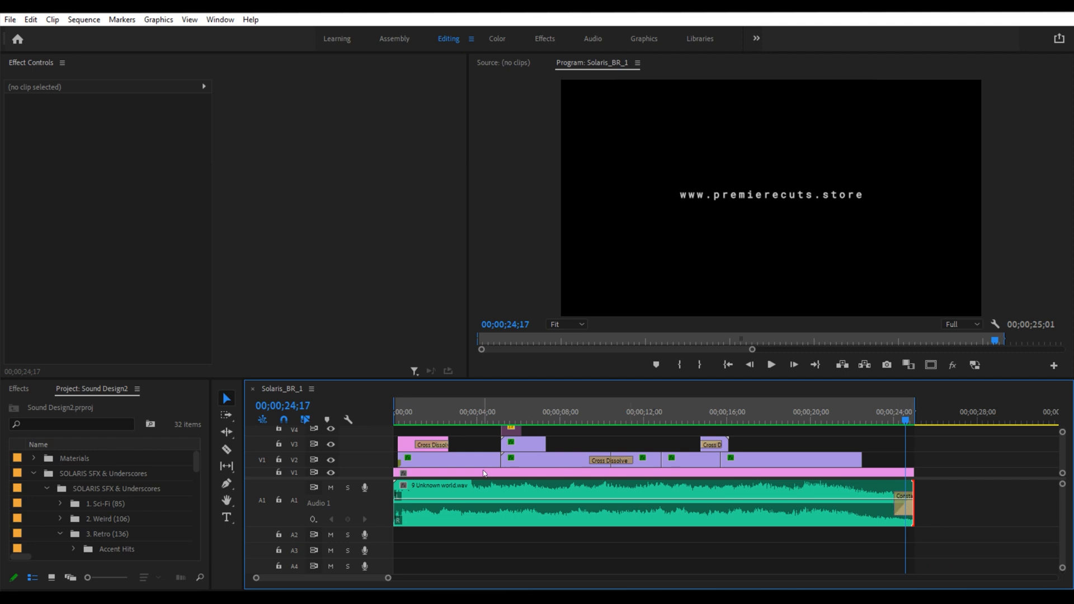
# Collapse audio track A1 and enlarge the project bin list, with the Retro bin closed and the Weird (106) bin expanded
pyautogui.doubleClick(383, 501)
pyautogui.doubleClick(381, 490)
pyautogui.doubleClick(383, 494)
pyautogui.click(60, 534)
pyautogui.click(59, 519)
pyautogui.moveTo(209, 465); pyautogui.dragTo(245, 465)
pyautogui.moveTo(209, 381); pyautogui.dragTo(210, 361)
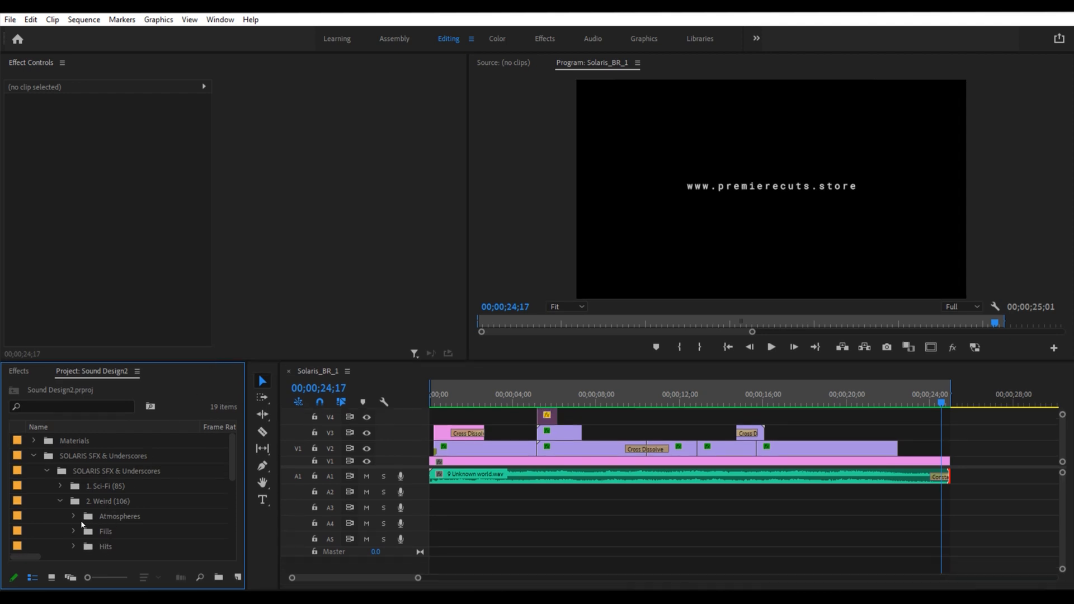
# Open WA They were here all along.wav from the Weird bin's Atmospheres folder in the source monitor
pyautogui.scroll(-1, 79, 524)
pyautogui.click(72, 504)
pyautogui.scroll(-5, 72, 509)
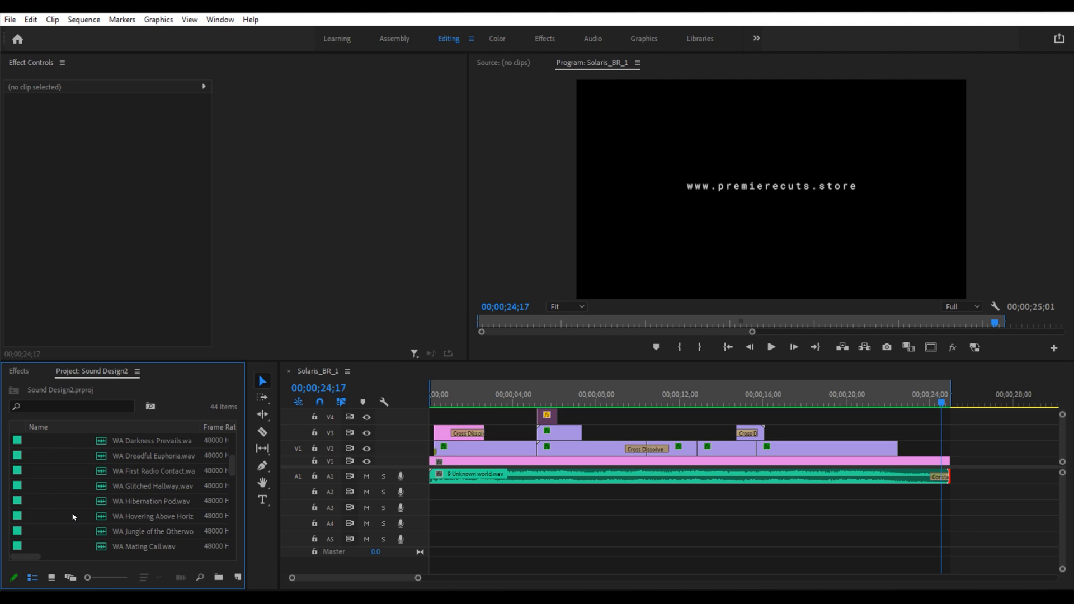
pyautogui.scroll(-5, 73, 517)
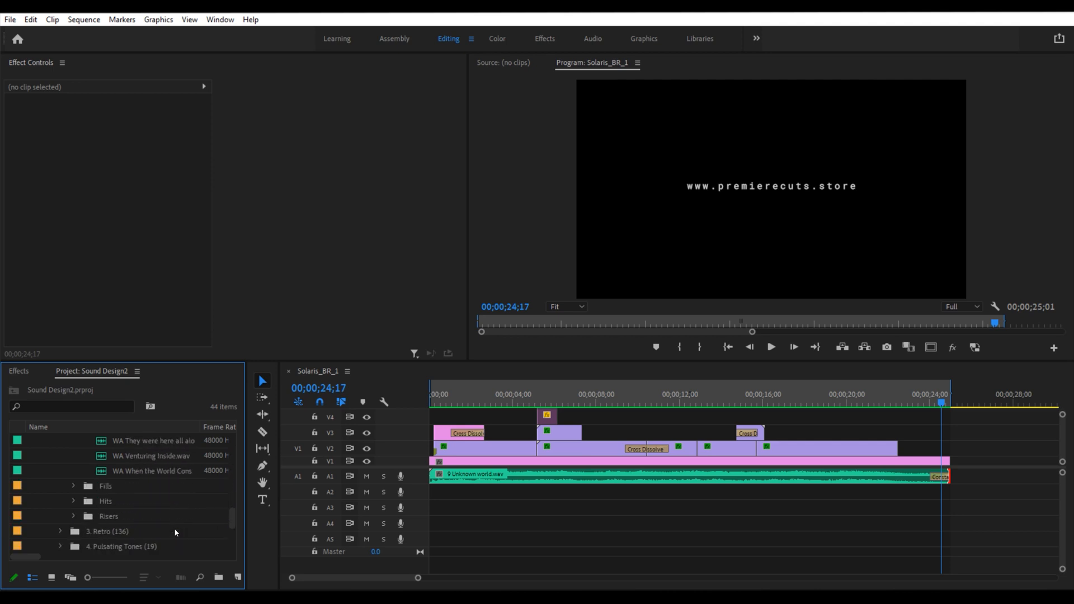
pyautogui.click(161, 502)
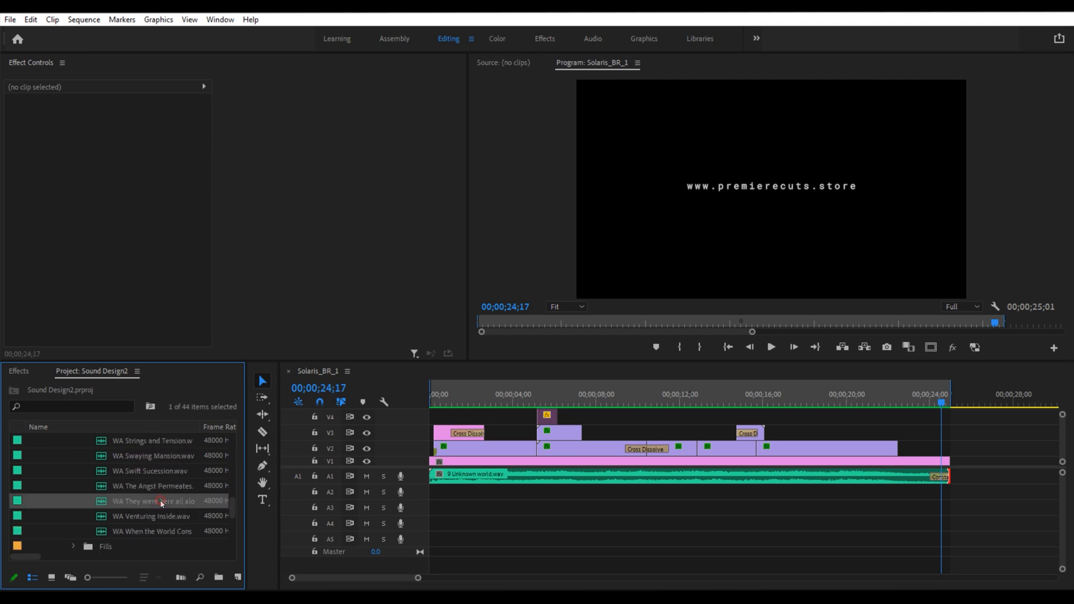
pyautogui.doubleClick(105, 502)
# Audition WA They were here all along.wav from near its start and again further into the clip
pyautogui.click(501, 323)
pyautogui.press('space')
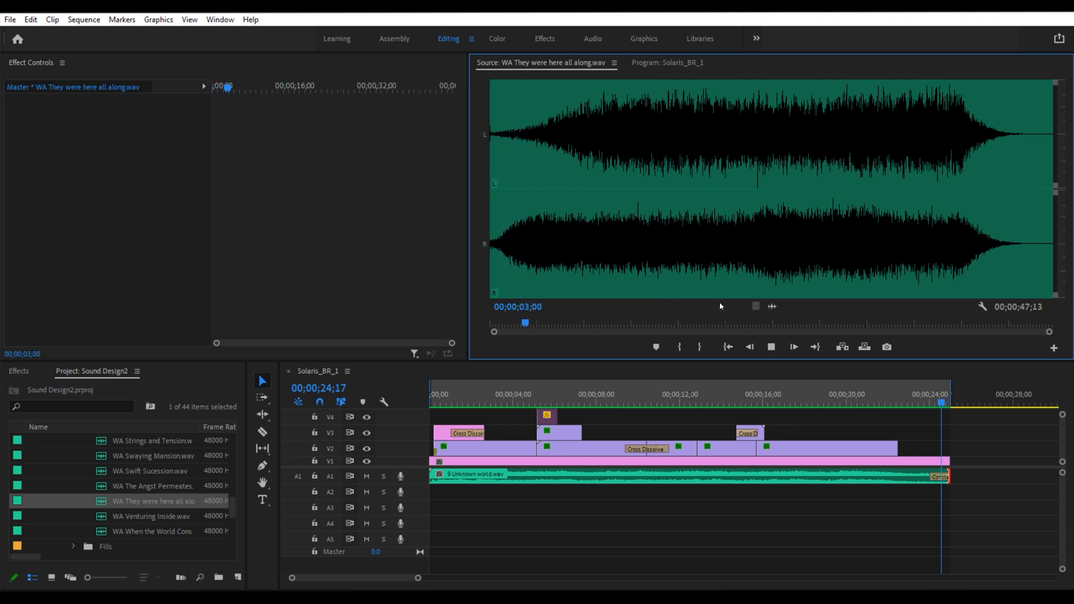
pyautogui.moveTo(633, 322); pyautogui.dragTo(698, 322)
pyautogui.press('space')
pyautogui.press('space')
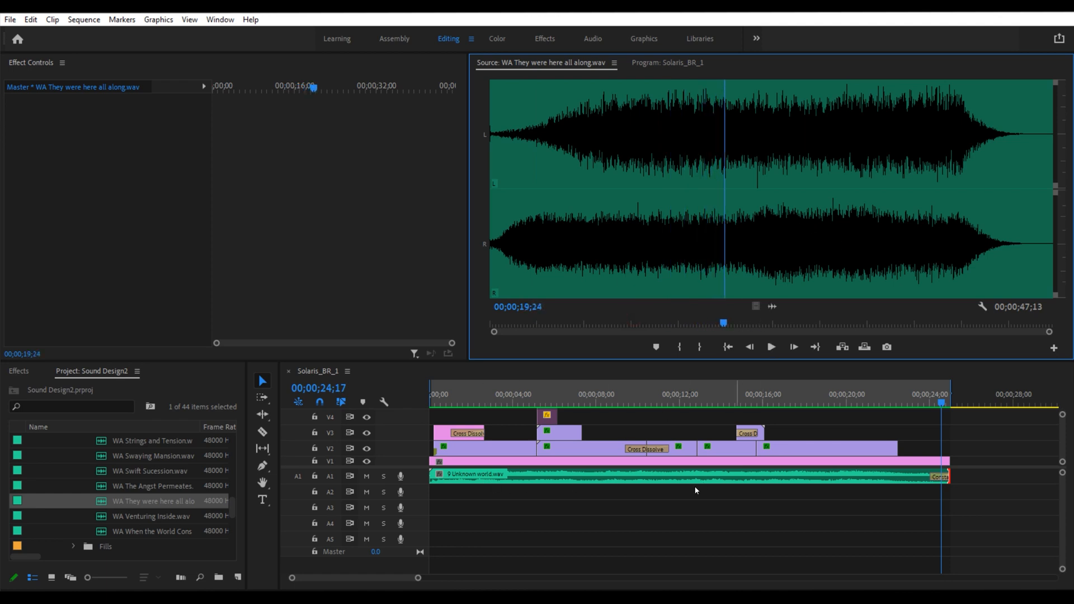
# Place WA They were here all along.wav at the start of audio track A2 and expand that track
pyautogui.moveTo(772, 307); pyautogui.dragTo(441, 491)
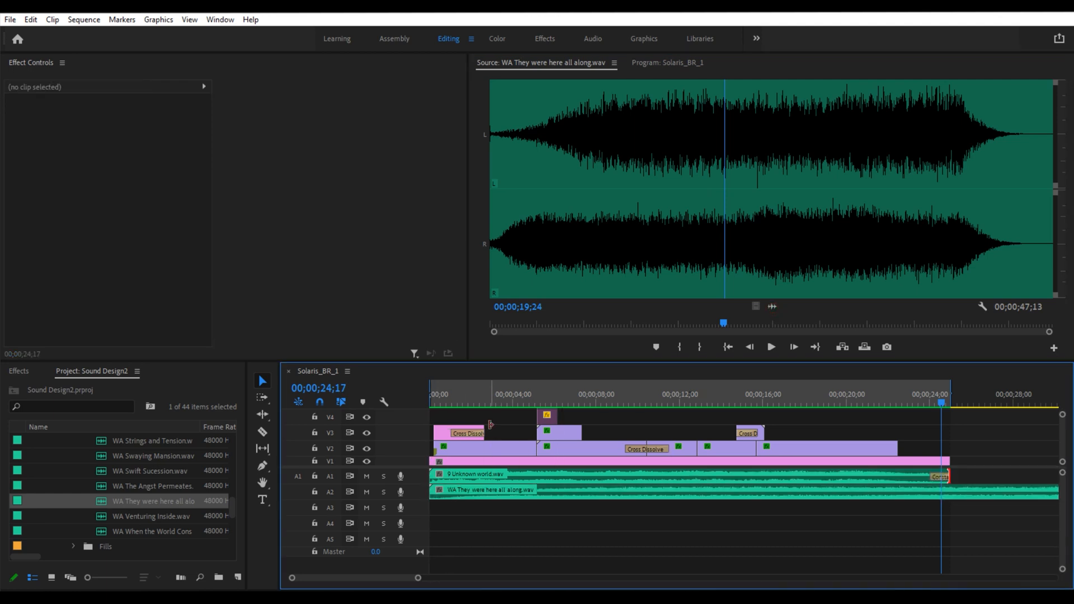
pyautogui.doubleClick(414, 497)
# Play the sequence from the beginning to hear the two layered atmosphere tracks together
pyautogui.press('Home')
pyautogui.press('space')
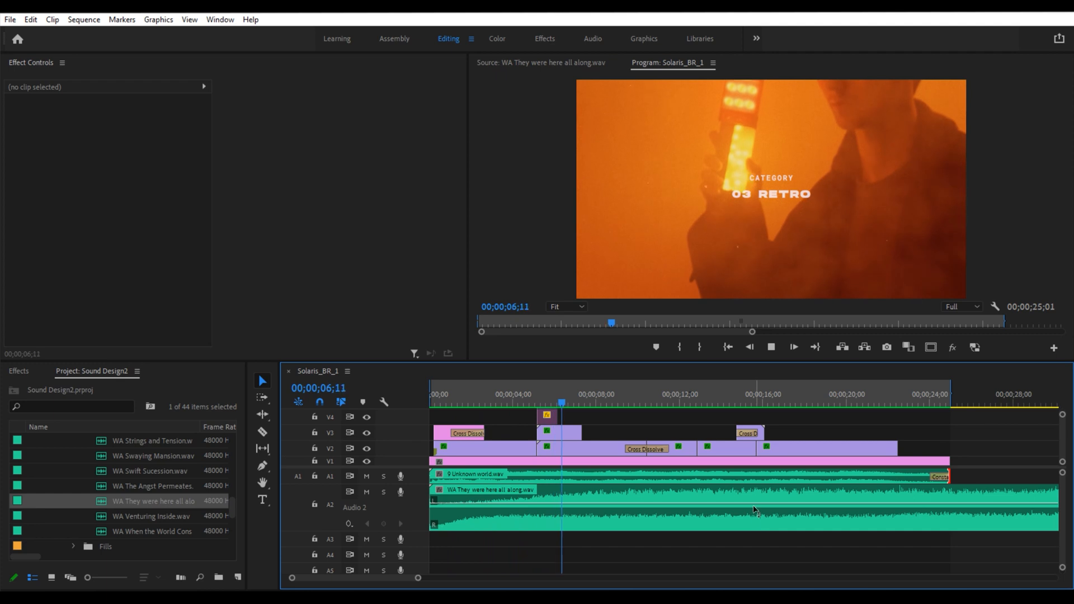
pyautogui.press('space')
pyautogui.press('space')
pyautogui.press('space')
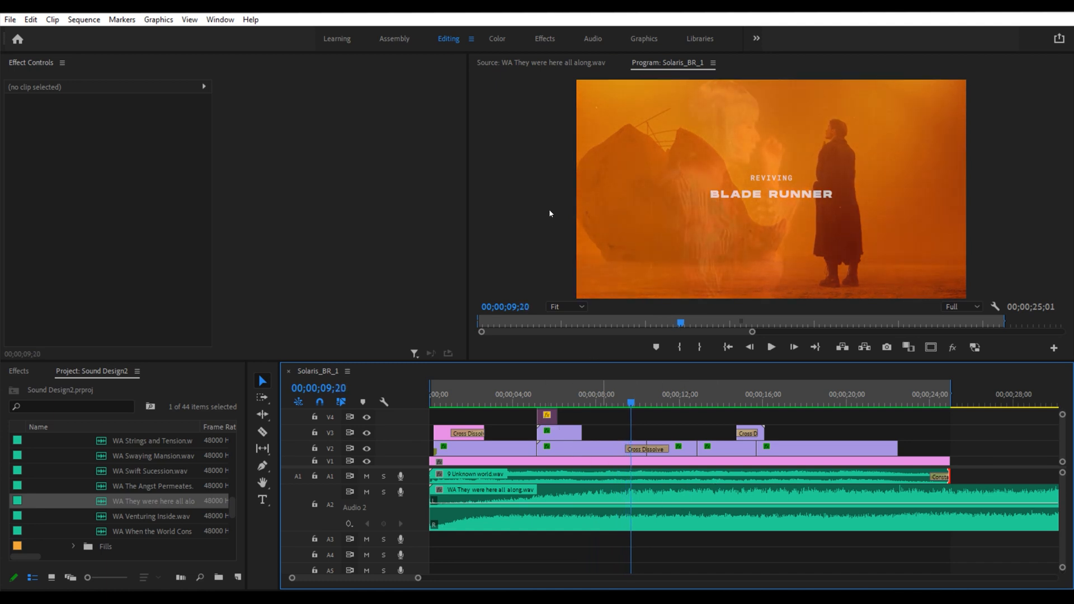
# Show the Audio Meters and place them beside the program monitor, enlarged enough to read both channels
pyautogui.click(219, 19)
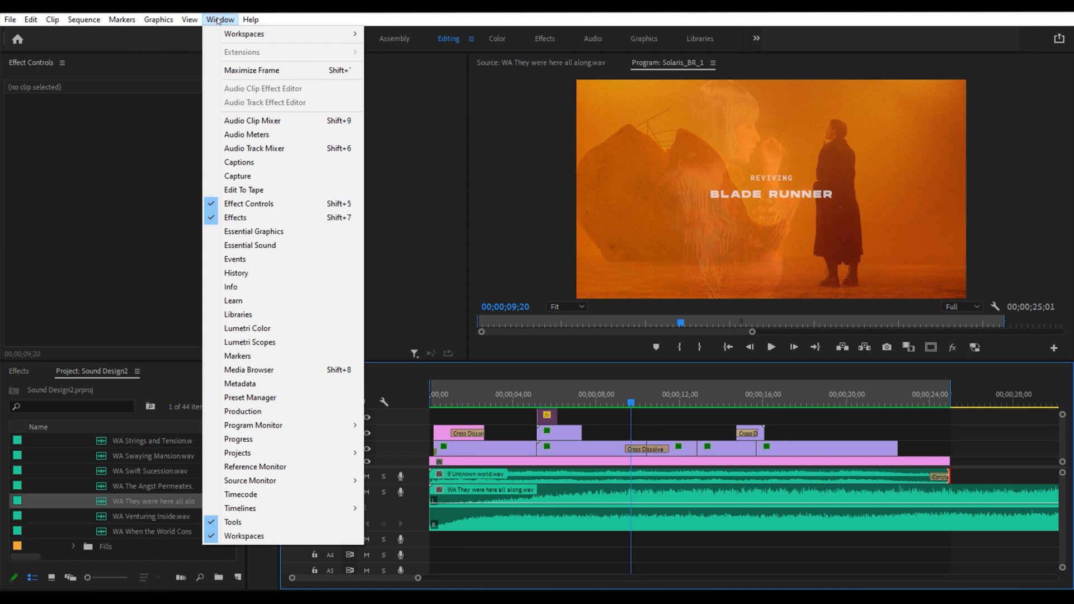
pyautogui.click(247, 135)
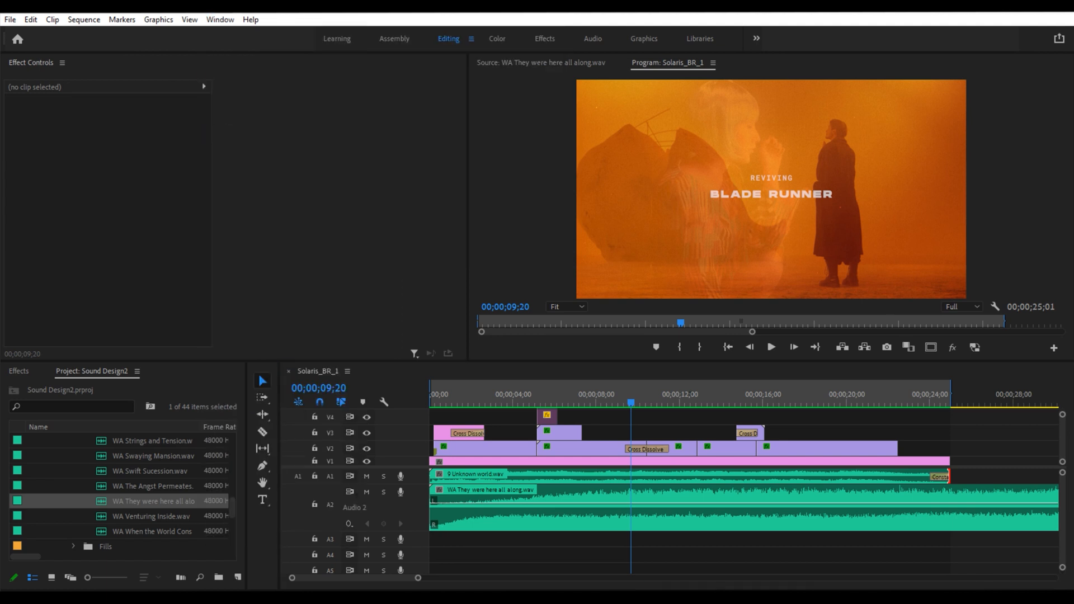
pyautogui.moveTo(895, 285); pyautogui.dragTo(1000, 179)
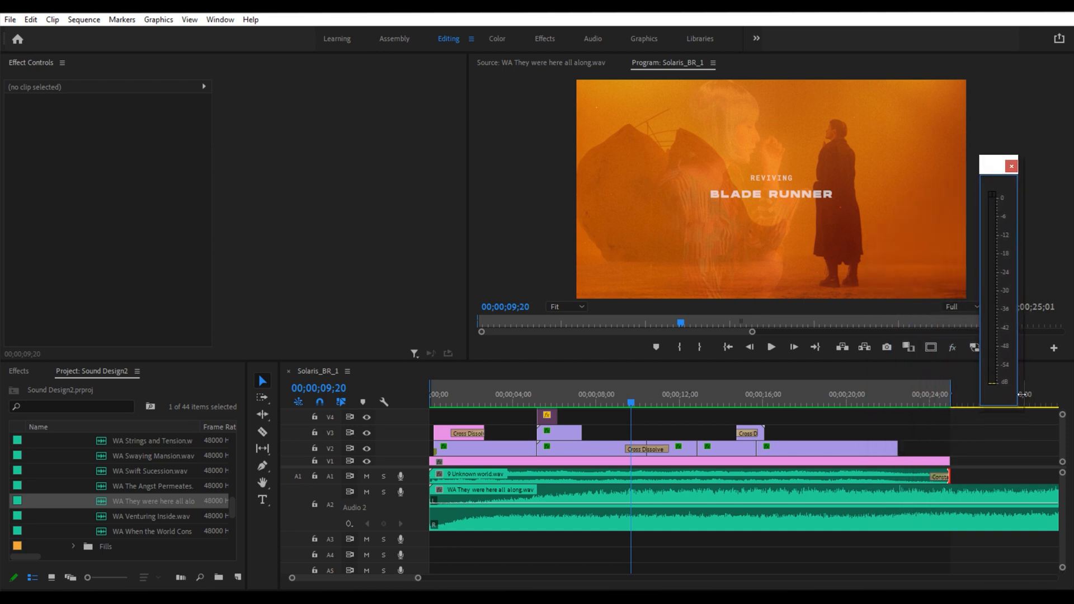
pyautogui.moveTo(979, 406); pyautogui.dragTo(947, 446)
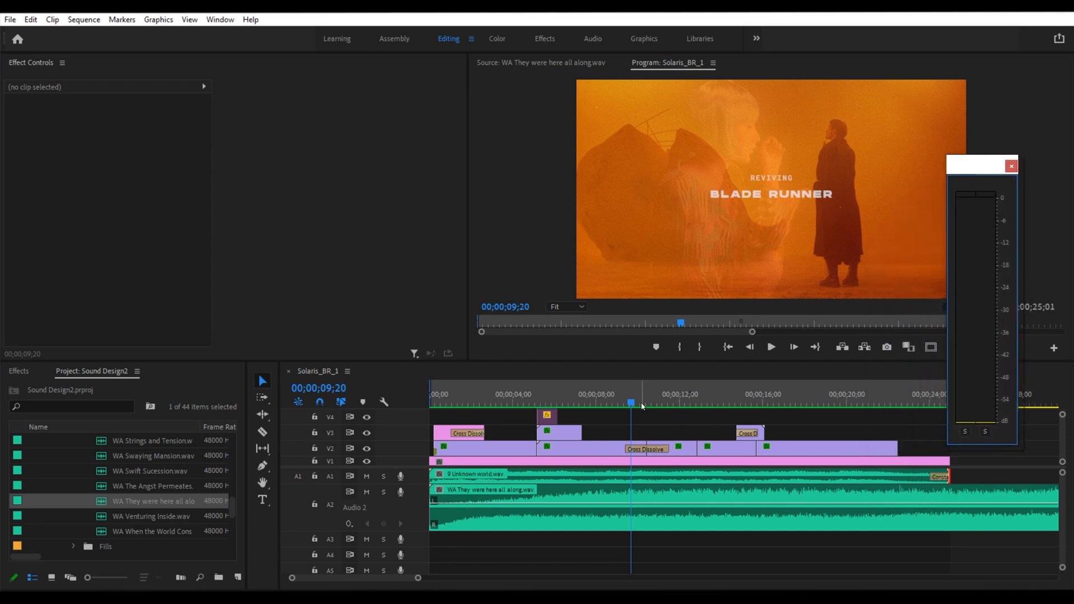
# Replay the section leading into the WITH SOLARIS SFX title and check the combined audio levels on the meters
pyautogui.press('space')
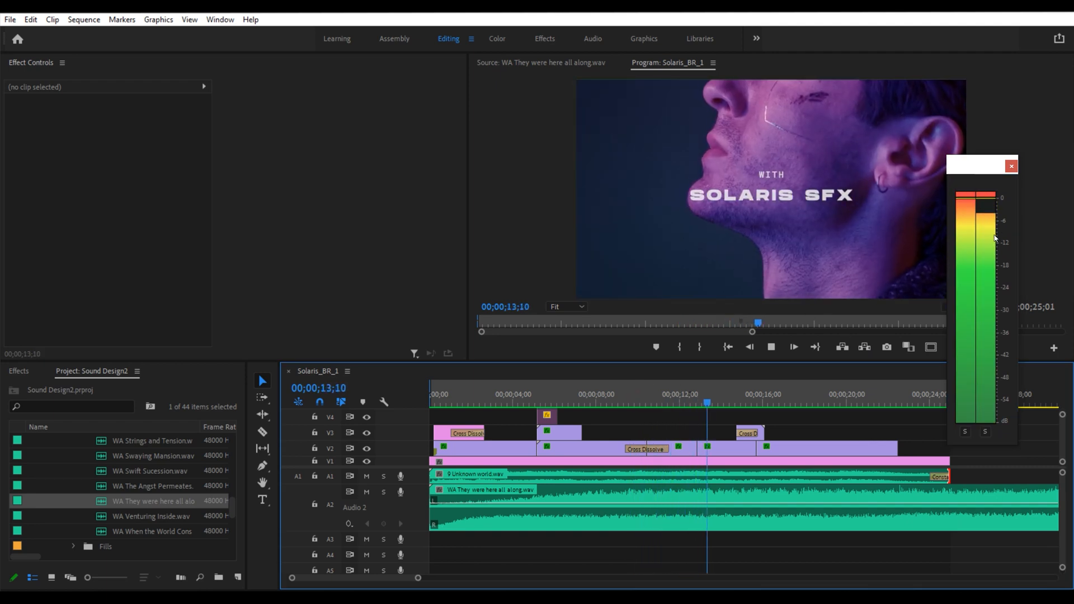
pyautogui.press('space')
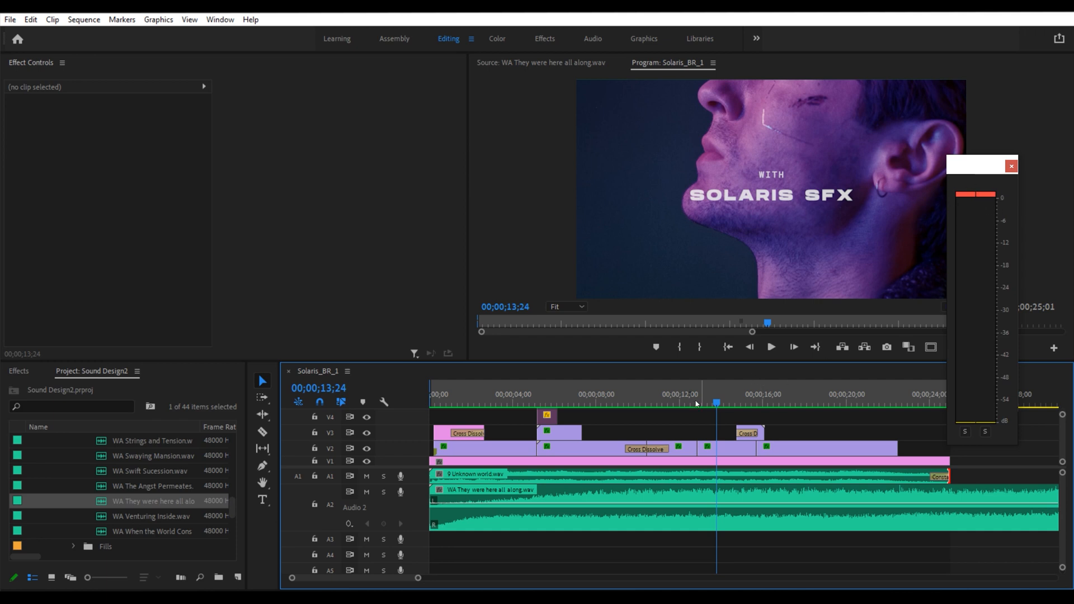
pyautogui.click(666, 401)
pyautogui.press('space')
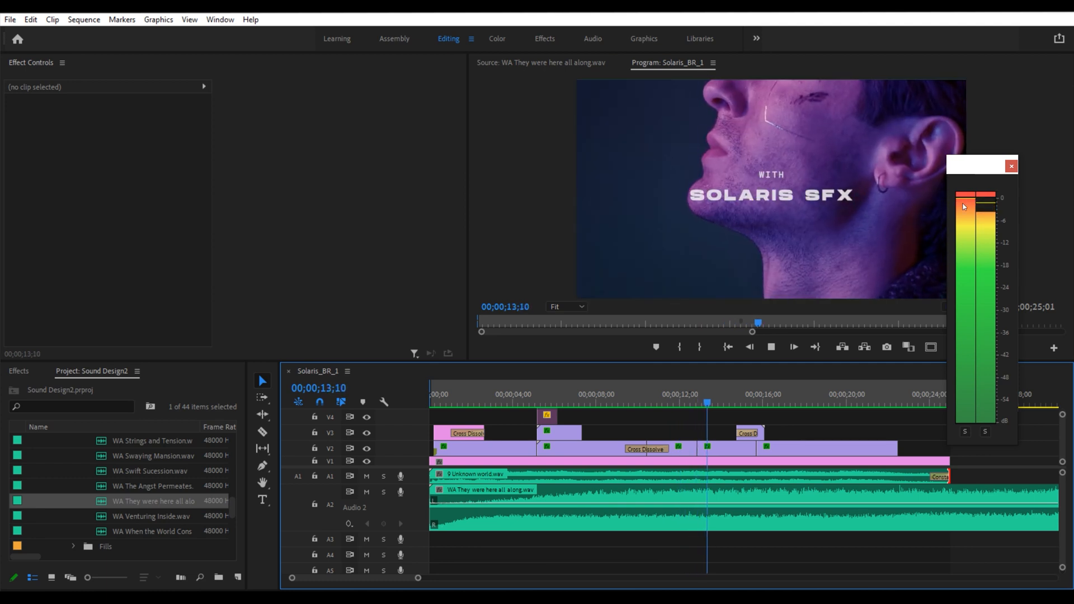
# Stop playback, dock the Audio Meters beside the timeline and narrow them to a slim vertical strip
pyautogui.press('space')
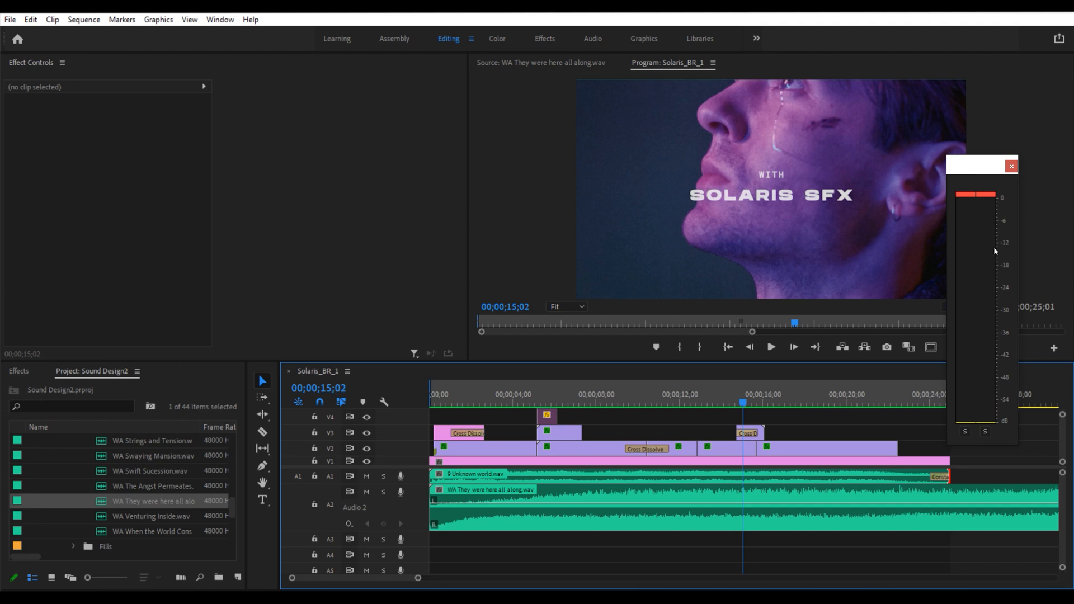
pyautogui.click(958, 197)
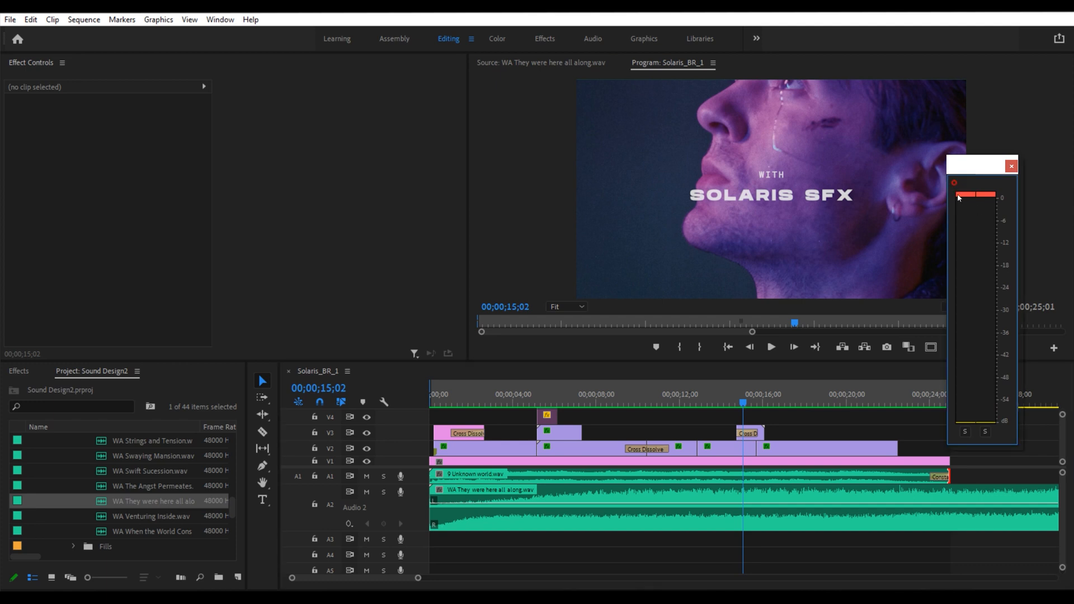
pyautogui.moveTo(970, 168); pyautogui.dragTo(1051, 410)
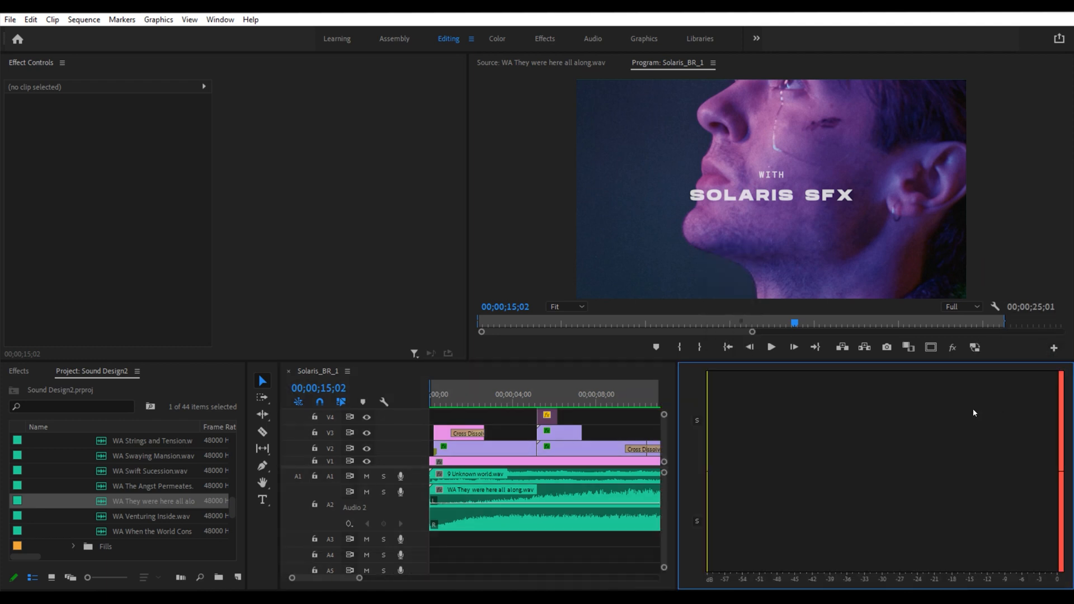
pyautogui.moveTo(677, 391); pyautogui.dragTo(1028, 424)
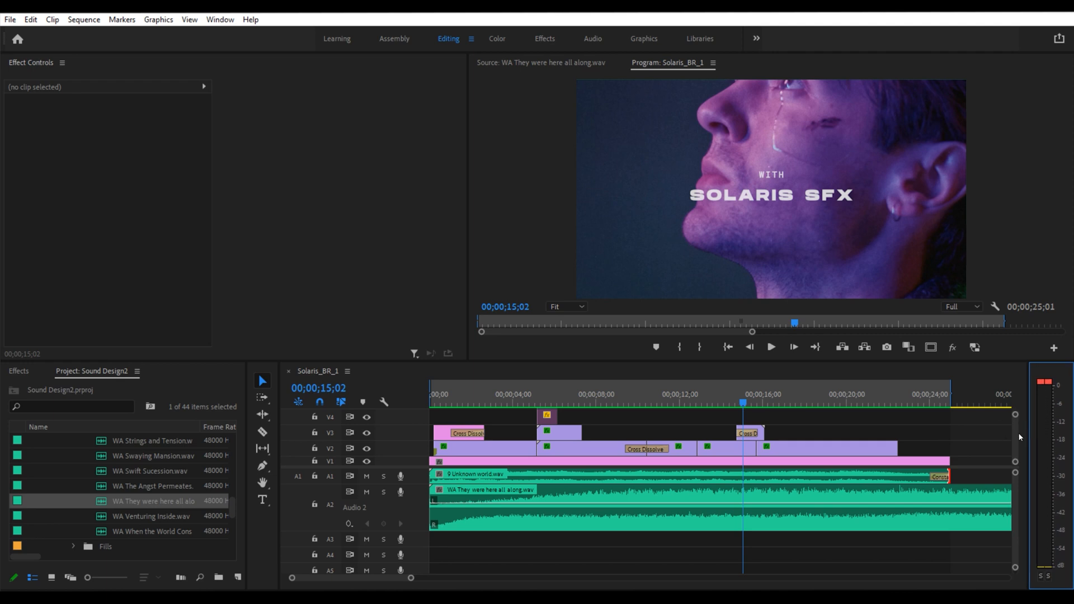
# Turn off volume keyframing for the 9 Unknown world.wav clip on A1 and set its level to -7 dB
pyautogui.click(847, 482)
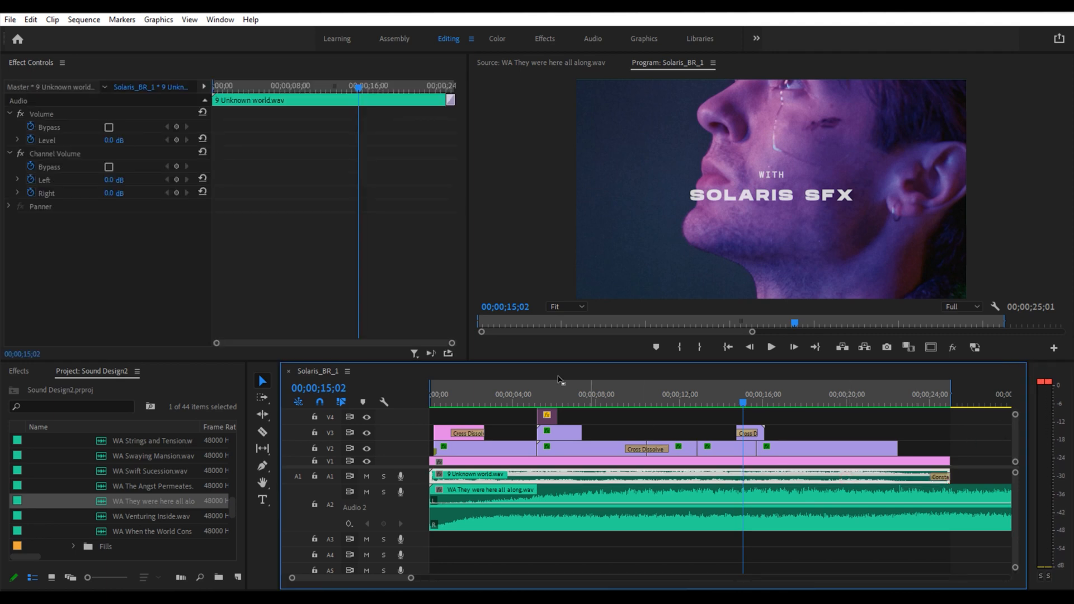
pyautogui.click(31, 141)
pyautogui.click(123, 138)
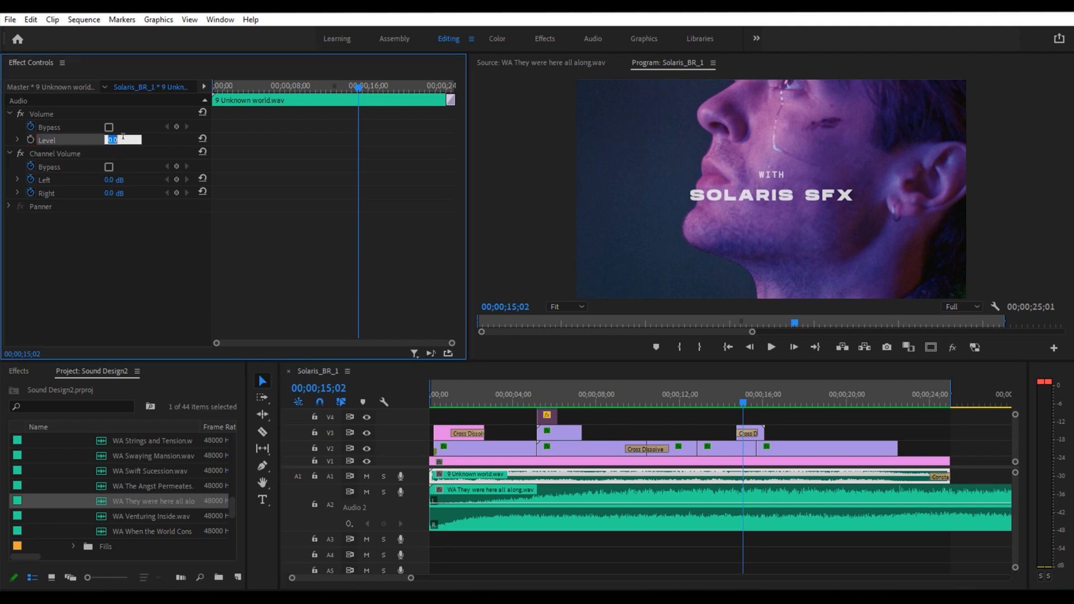
pyautogui.write('-7')
pyautogui.press('Return')
# Turn off volume keyframing for the WA They were here all along.wav clip on A2 and set its level to -20 dB
pyautogui.click(629, 497)
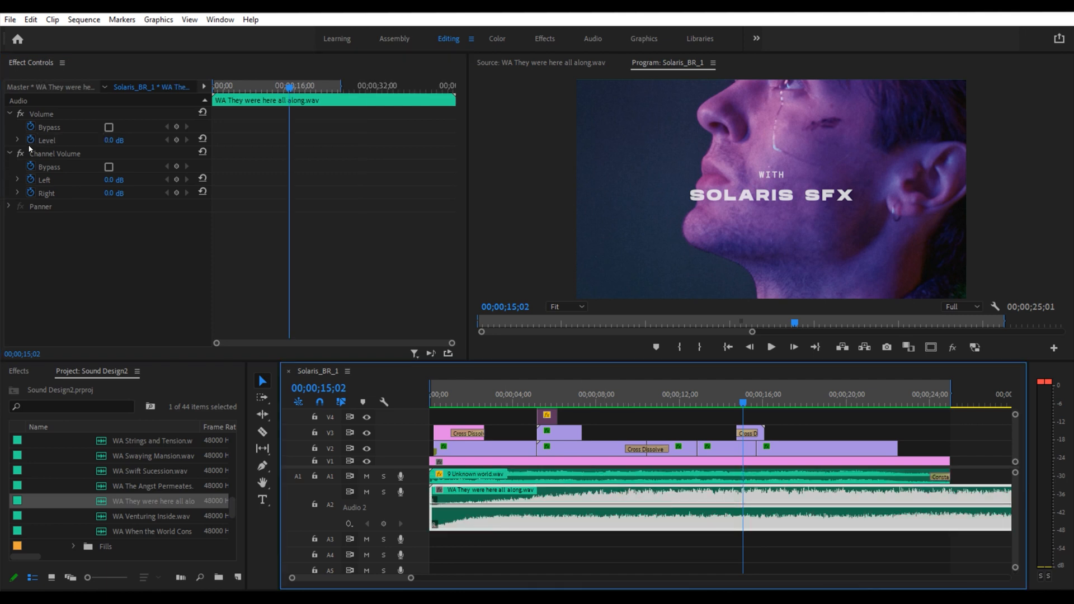
pyautogui.click(94, 145)
pyautogui.moveTo(110, 142); pyautogui.dragTo(50, 141)
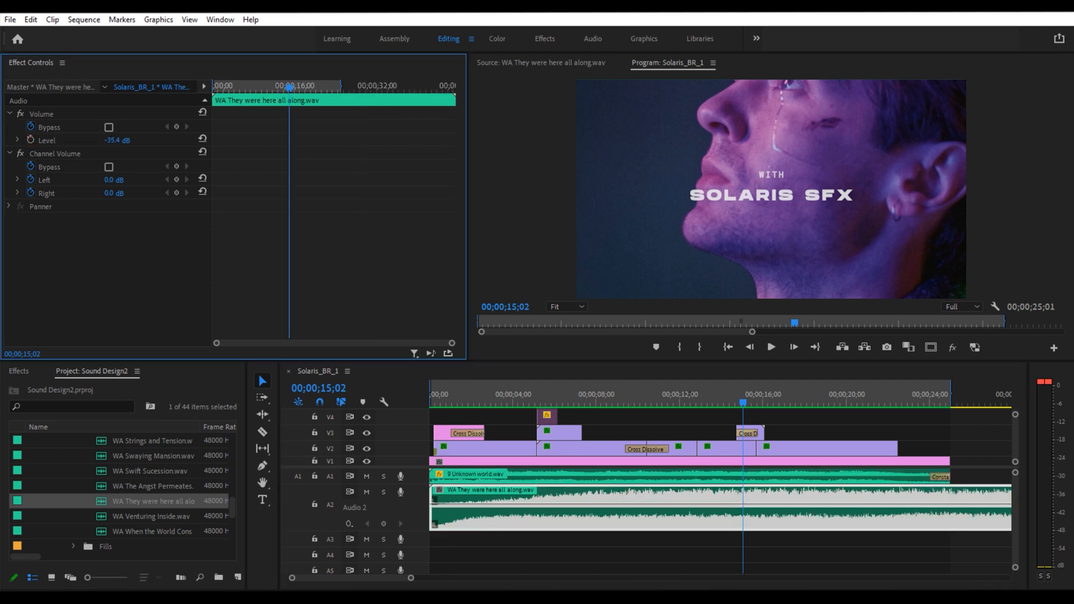
pyautogui.click(123, 140)
pyautogui.write('-20')
pyautogui.press('Return')
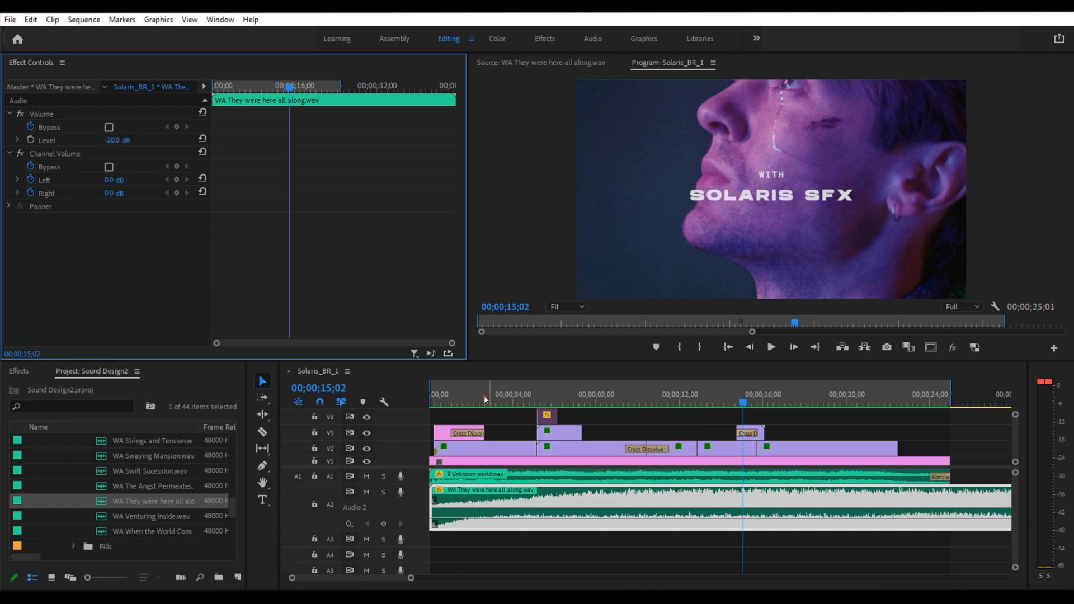
# Replay the sequence from the beginning through the WITH SOLARIS SFX title to check the reduced levels on the meters
pyautogui.moveTo(485, 398); pyautogui.dragTo(429, 398)
pyautogui.press('space')
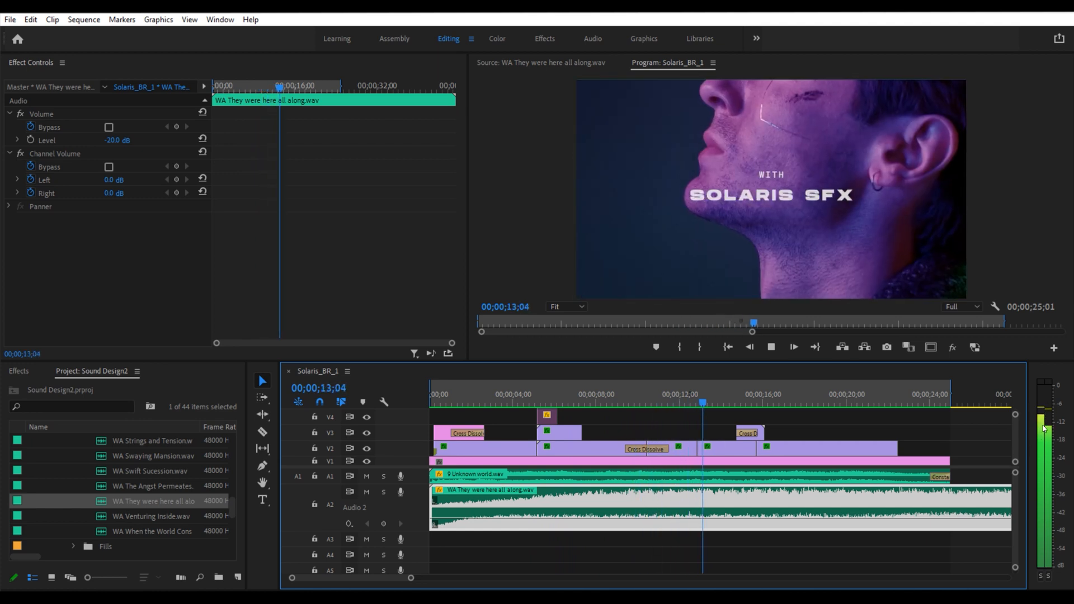
pyautogui.press('space')
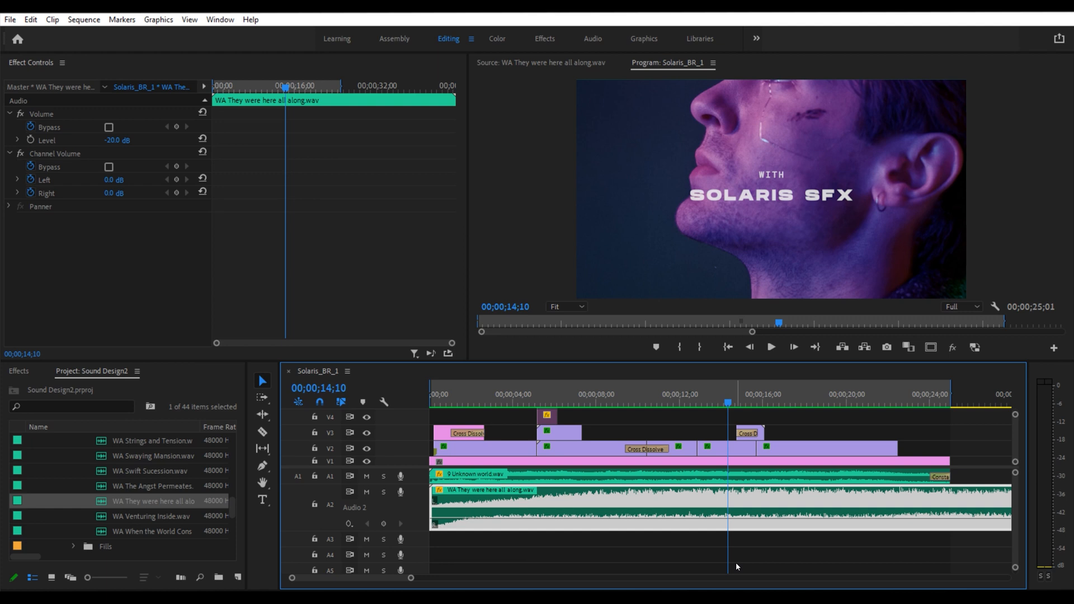
# Trim the end of WA They were here all along.wav on A2 to match the end of the V1 clip
pyautogui.press('-')
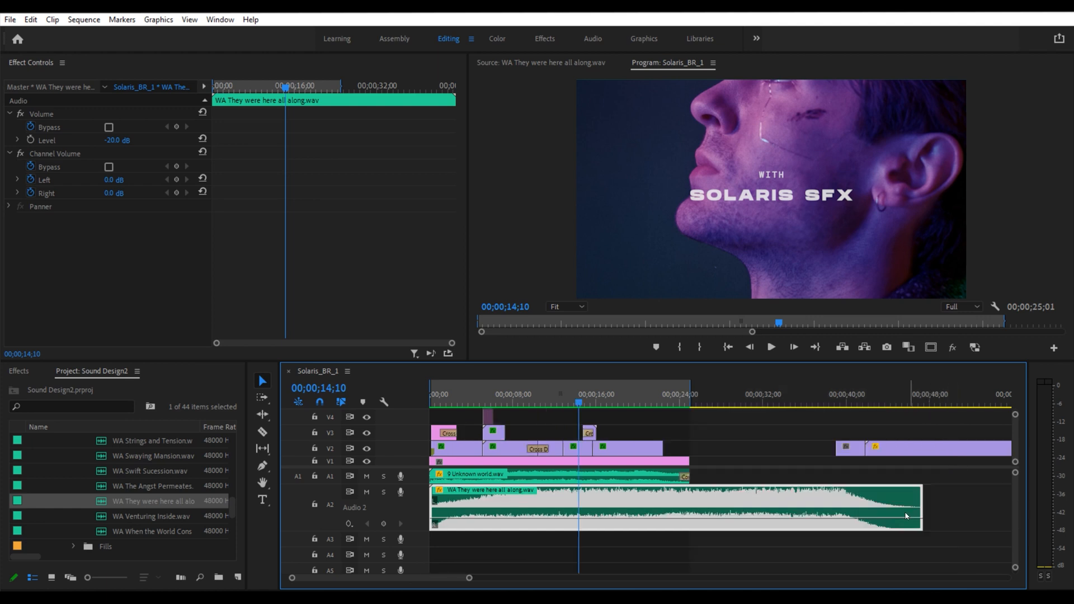
pyautogui.moveTo(920, 503); pyautogui.dragTo(690, 510)
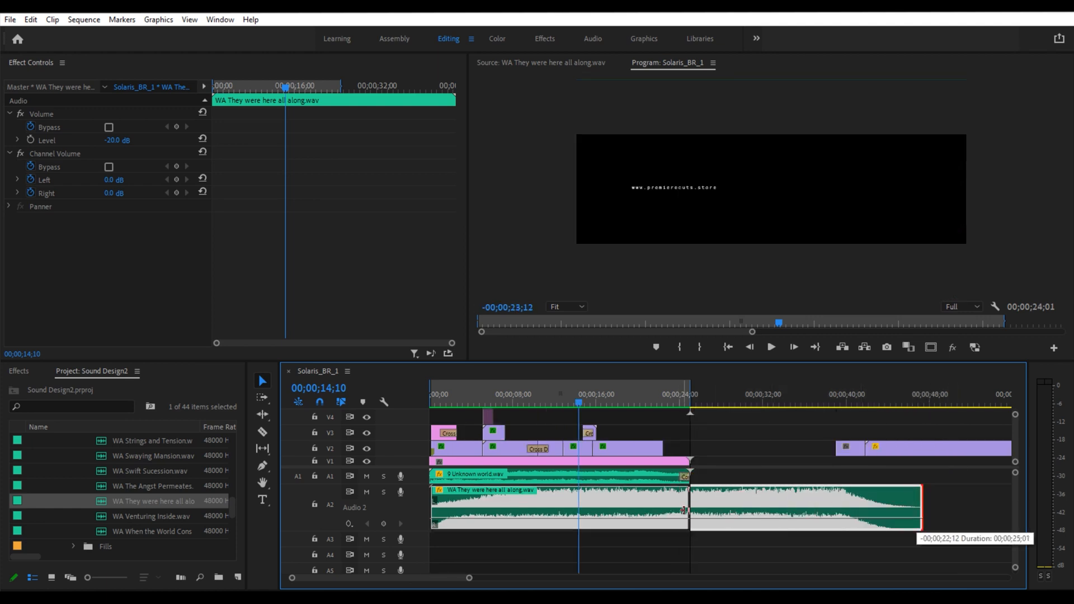
pyautogui.press('=')
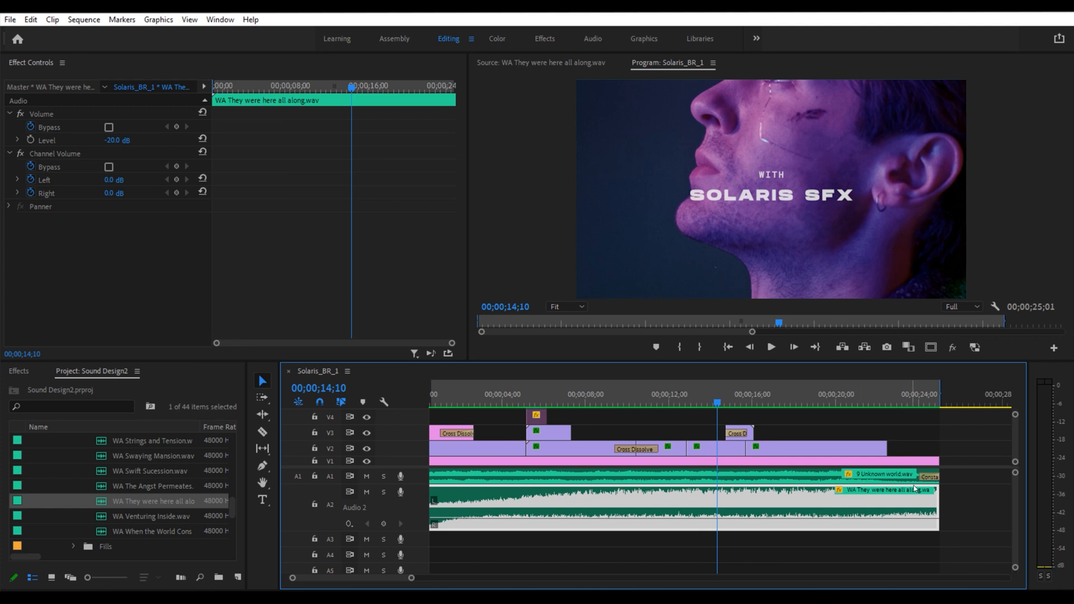
# Add the default Constant Power fade at the end of the A2 clip, lengthen it to about 00;00;04;08 and play the ending
pyautogui.rightClick(937, 499)
pyautogui.click(975, 578)
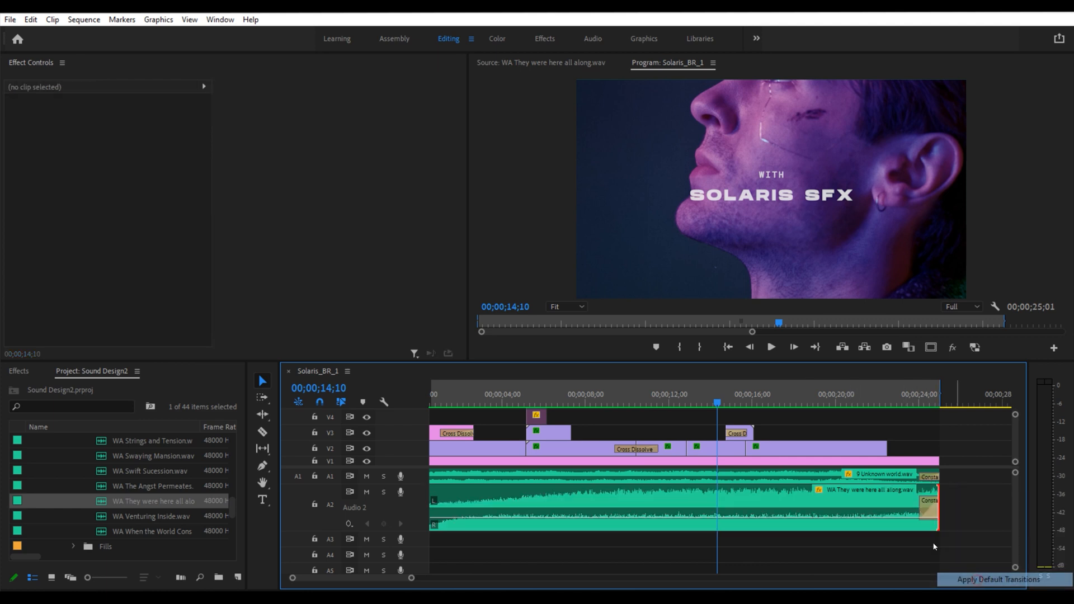
pyautogui.moveTo(897, 499); pyautogui.dragTo(851, 499)
pyautogui.click(849, 394)
pyautogui.press('space')
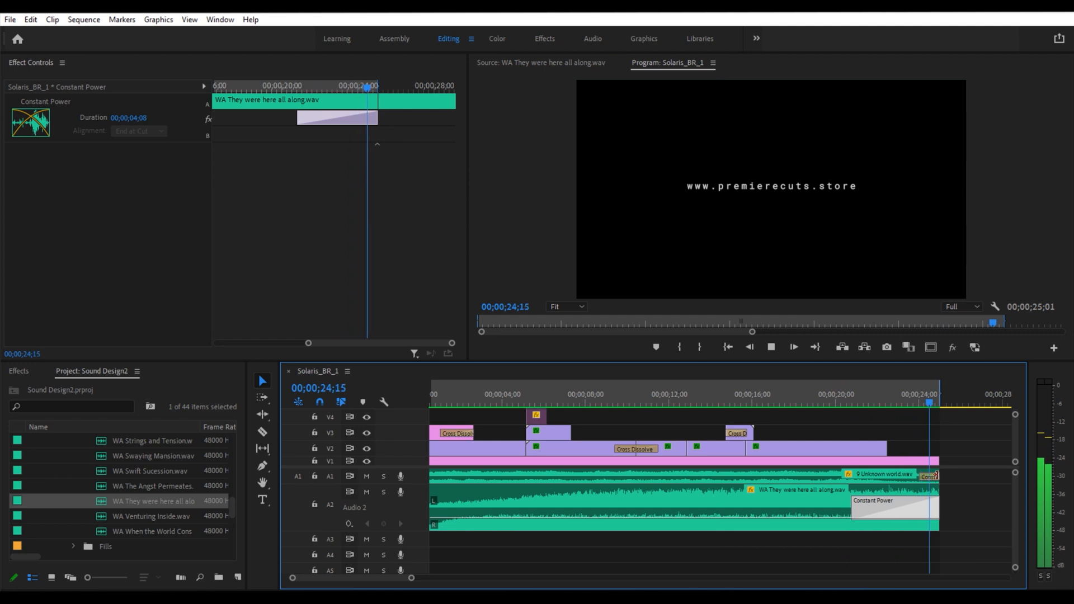
# Trim the end of 9 Unknown world.wav on A1 about one second earlier and collapse track A2
pyautogui.moveTo(935, 475); pyautogui.dragTo(899, 484)
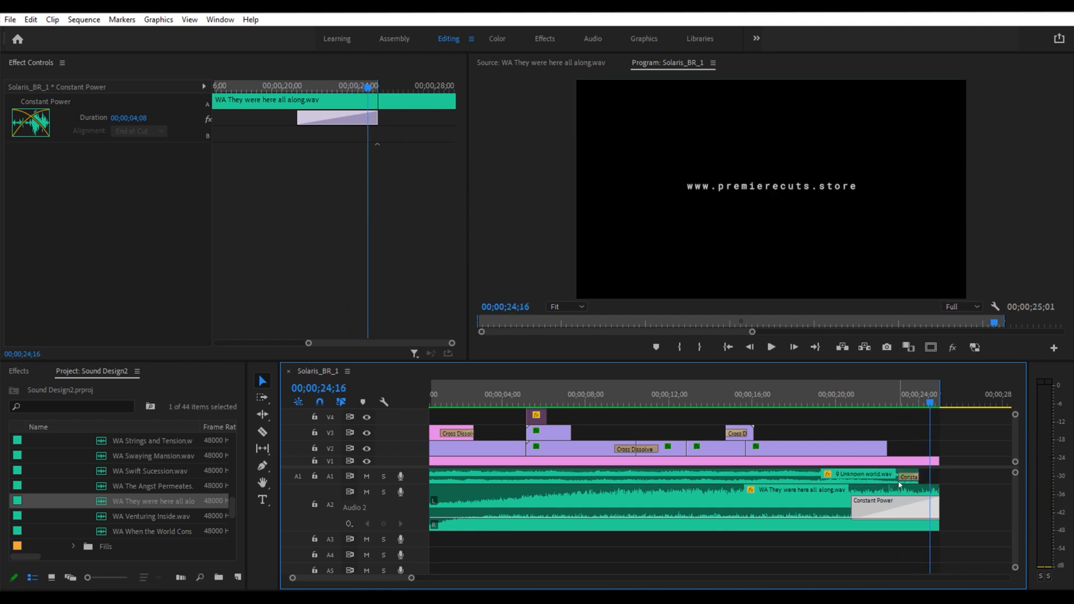
pyautogui.doubleClick(416, 496)
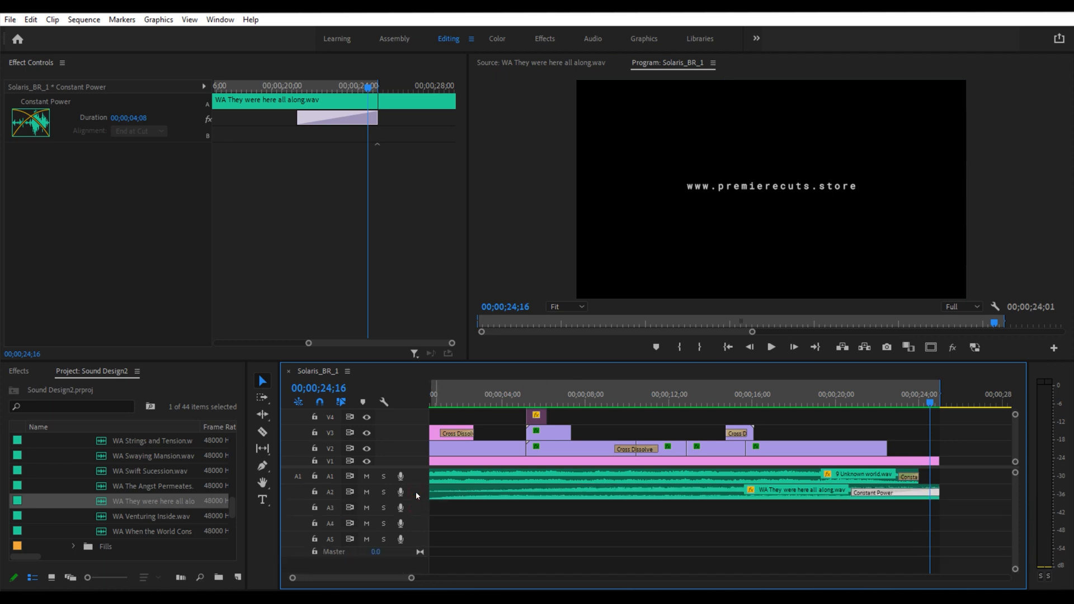
# Play the opening orange logo shot from the sequence start, then return the playhead to the beginning
pyautogui.click(463, 403)
pyautogui.press('Home')
pyautogui.press('=')
pyautogui.press('-')
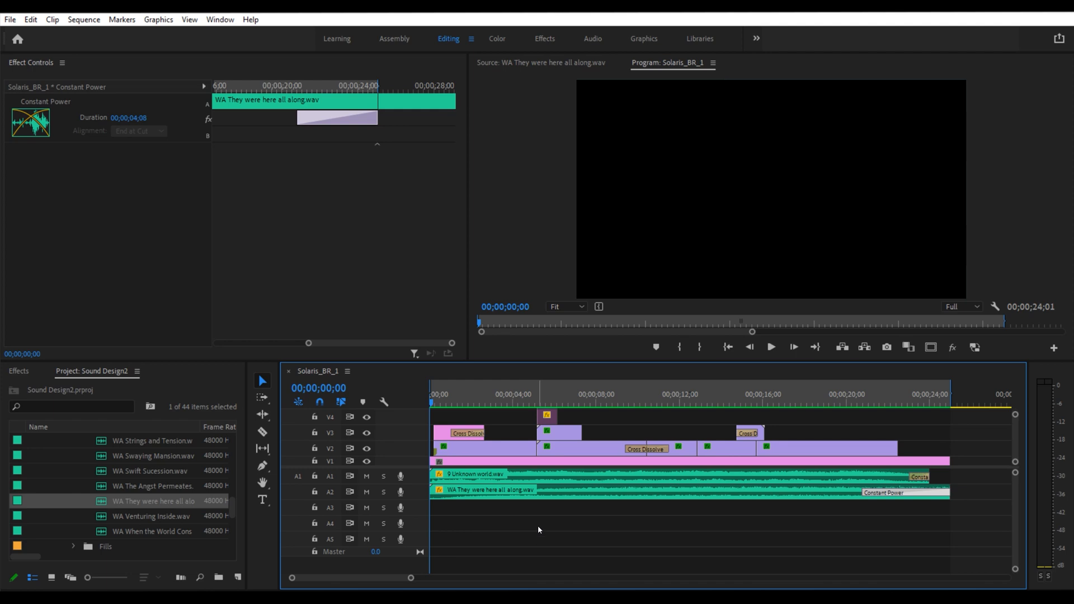
pyautogui.press('space')
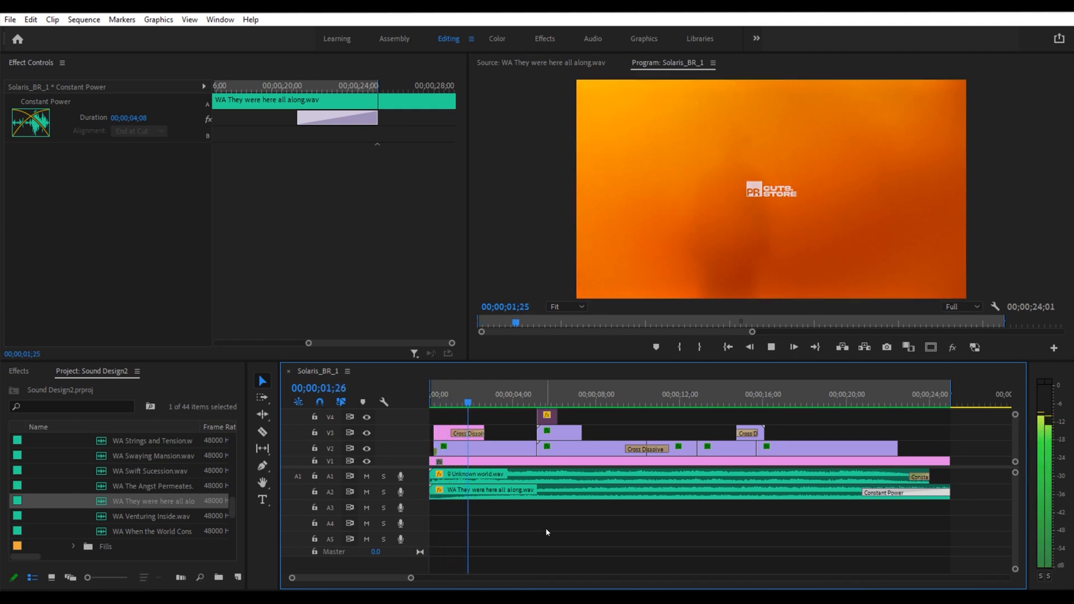
pyautogui.press('Home')
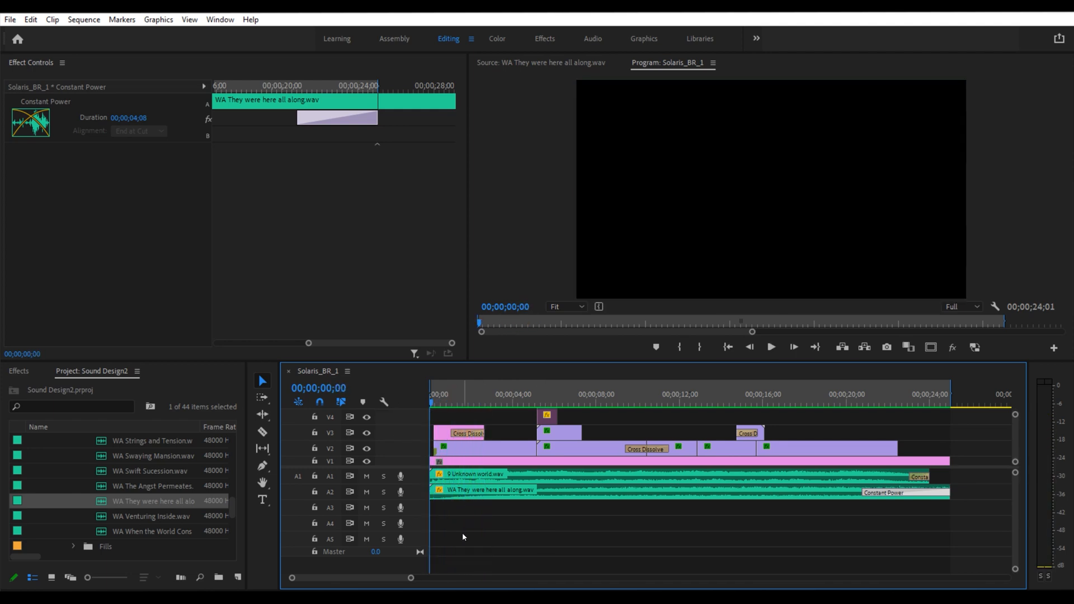
# Find Low Whoosh.wav in the 8. Whooshes bin and preview it in the Source monitor
pyautogui.scroll(10, 93, 472)
pyautogui.scroll(1, 93, 472)
pyautogui.click(58, 487)
pyautogui.scroll(-4, 63, 492)
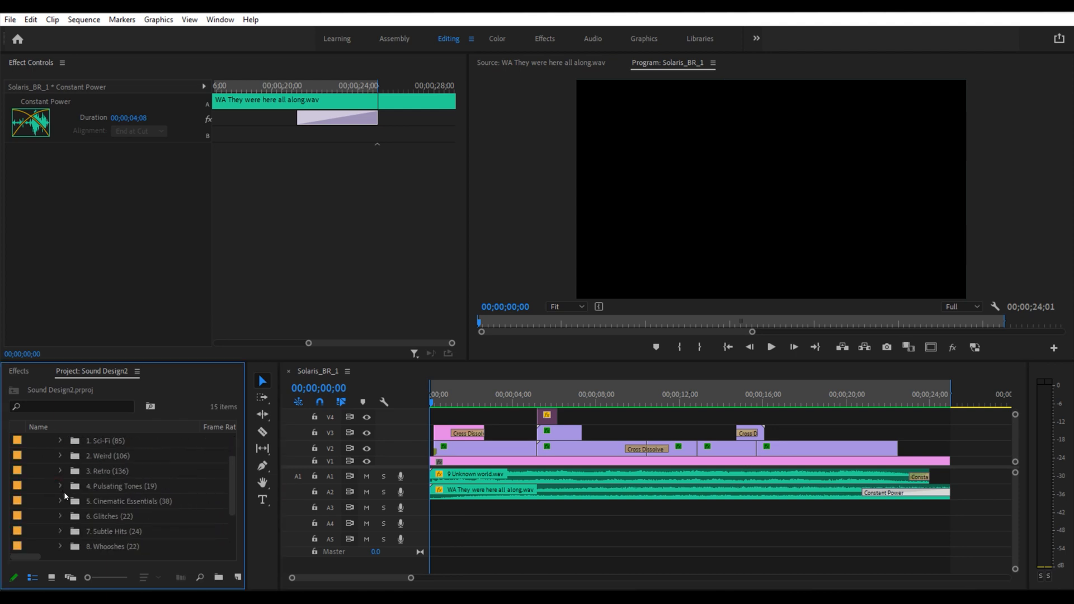
pyautogui.click(106, 524)
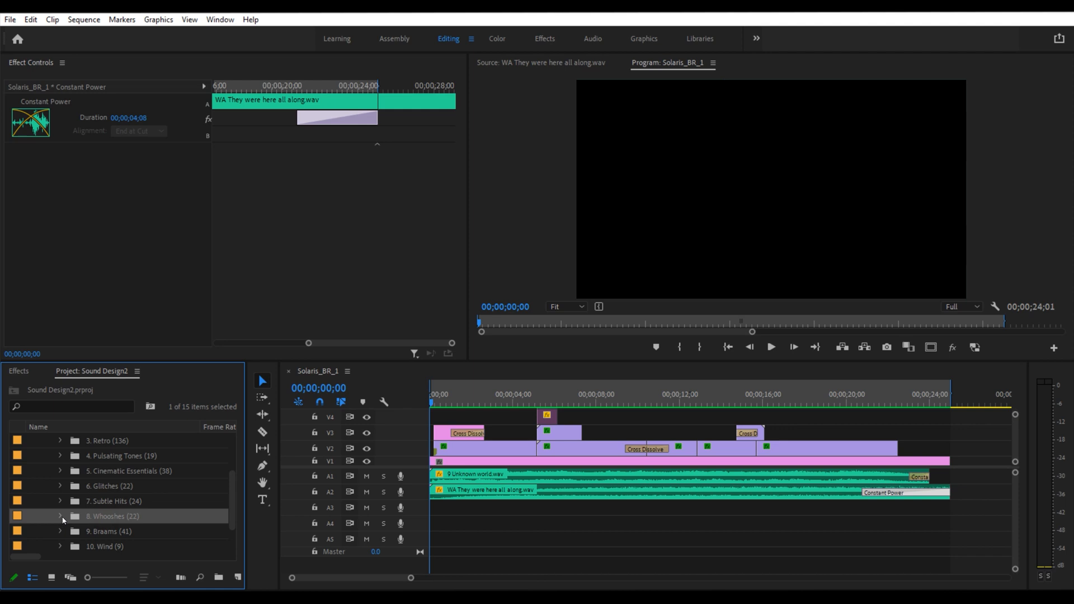
pyautogui.click(60, 515)
pyautogui.scroll(-5, 63, 516)
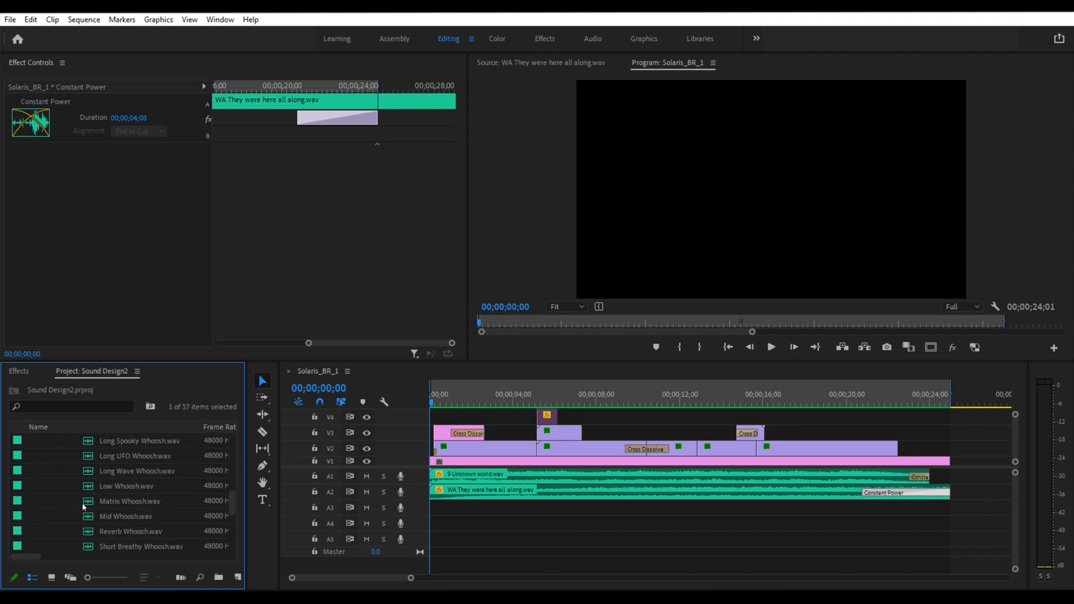
pyautogui.doubleClick(100, 493)
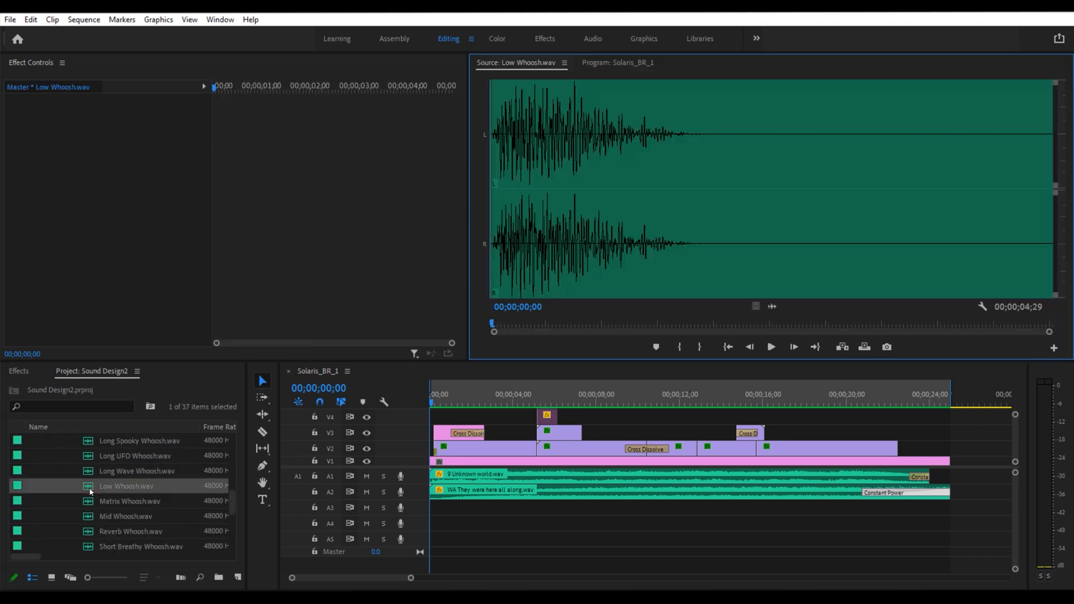
pyautogui.press('space')
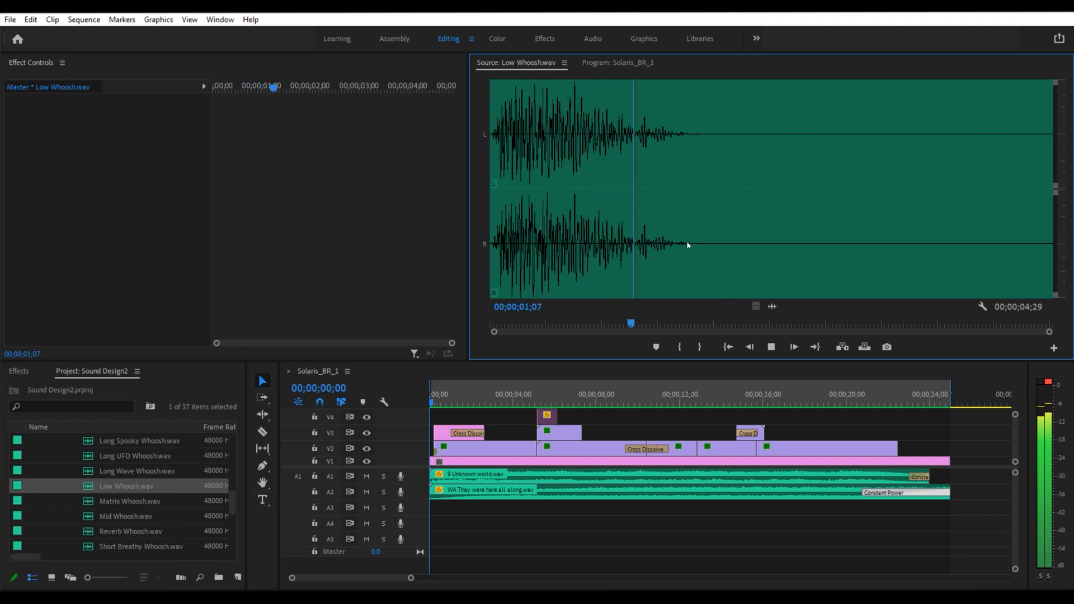
pyautogui.press('space')
# Place Low Whoosh.wav at the start of audio track A3, play the opening and return the playhead to the beginning
pyautogui.moveTo(772, 306); pyautogui.dragTo(426, 516)
pyautogui.click(438, 393)
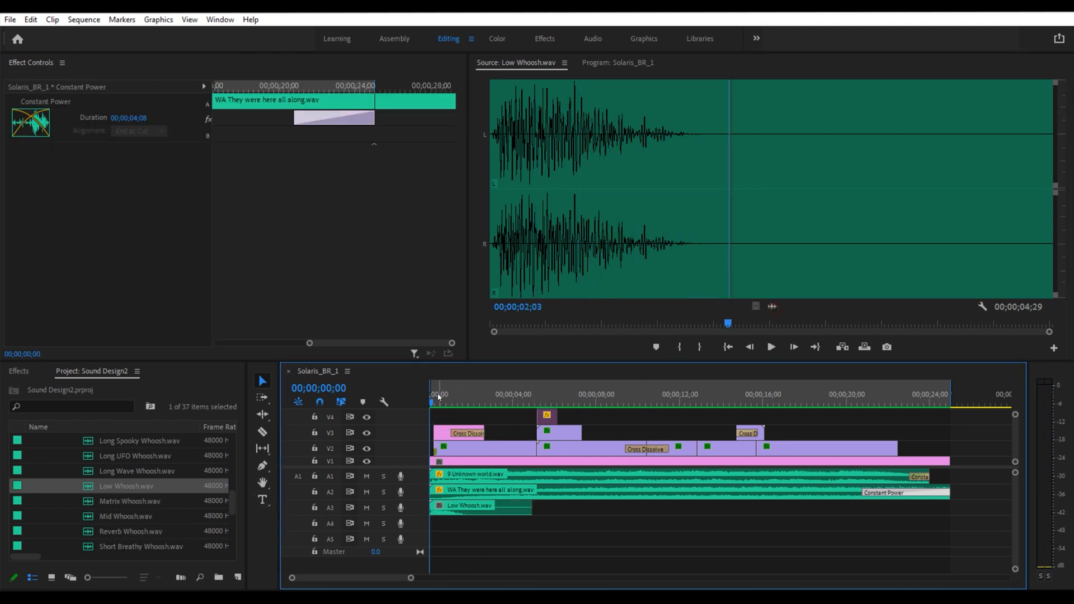
pyautogui.press('space')
pyautogui.moveTo(437, 394); pyautogui.dragTo(351, 400)
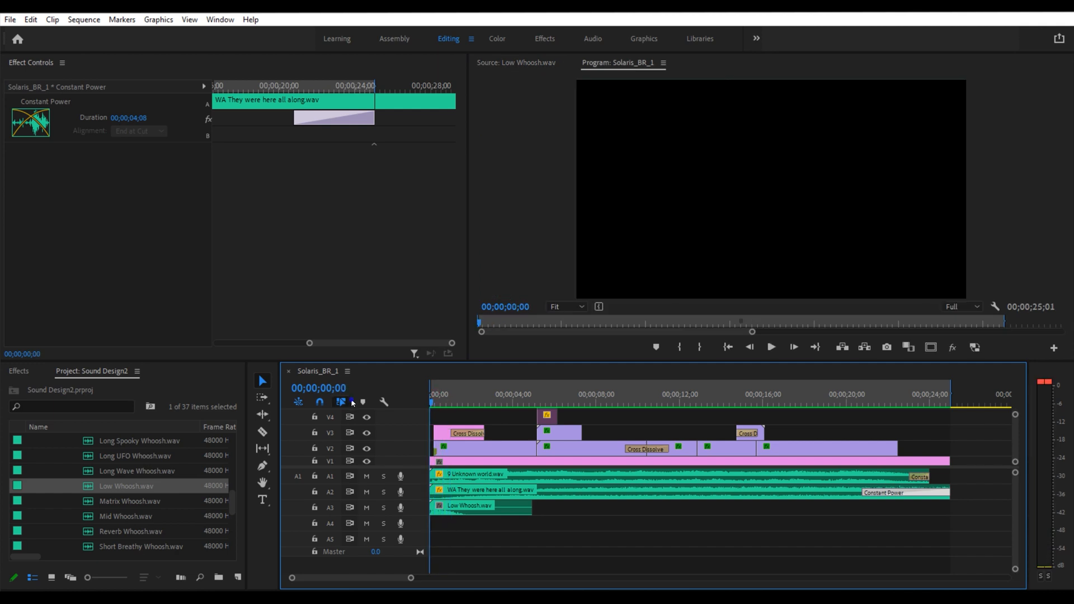
# Expand audio track A3 and move the playhead to 00;00;00;04 to inspect the start of the whoosh's waveform
pyautogui.press('=')
pyautogui.press('=')
pyautogui.press('=')
pyautogui.press('=')
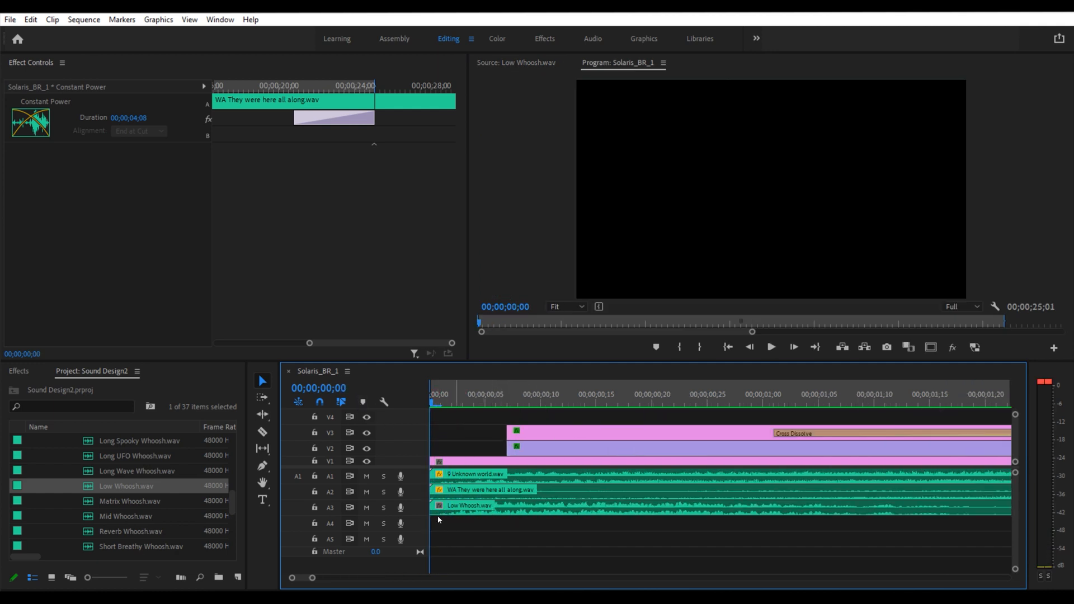
pyautogui.doubleClick(407, 511)
pyautogui.moveTo(457, 401); pyautogui.dragTo(472, 403)
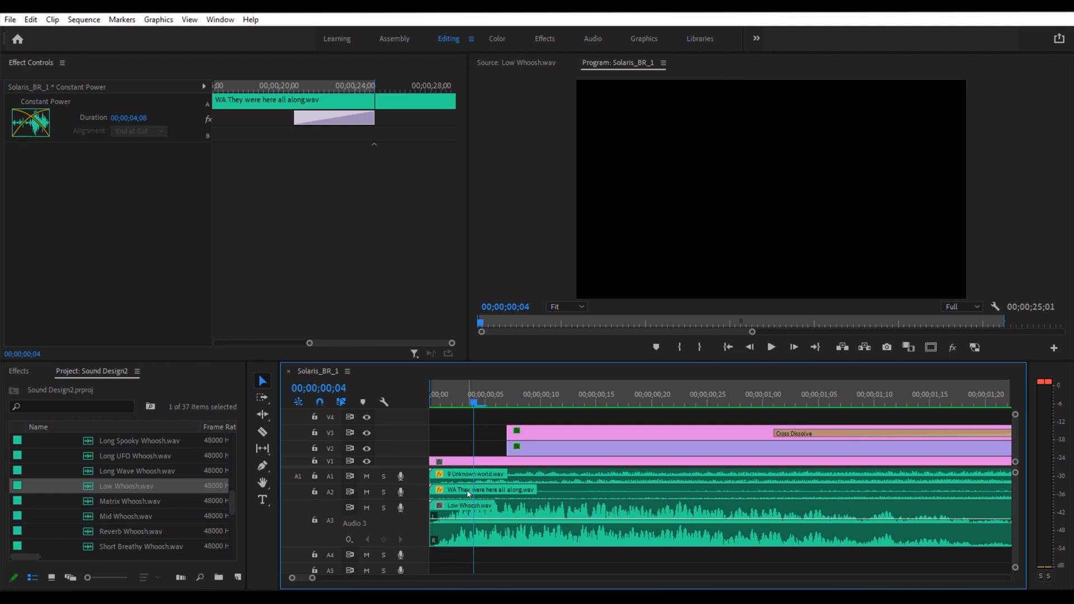
# Look through the timeline display options and select the Low Whoosh.wav clip on A3 to view its full extent
pyautogui.press('-')
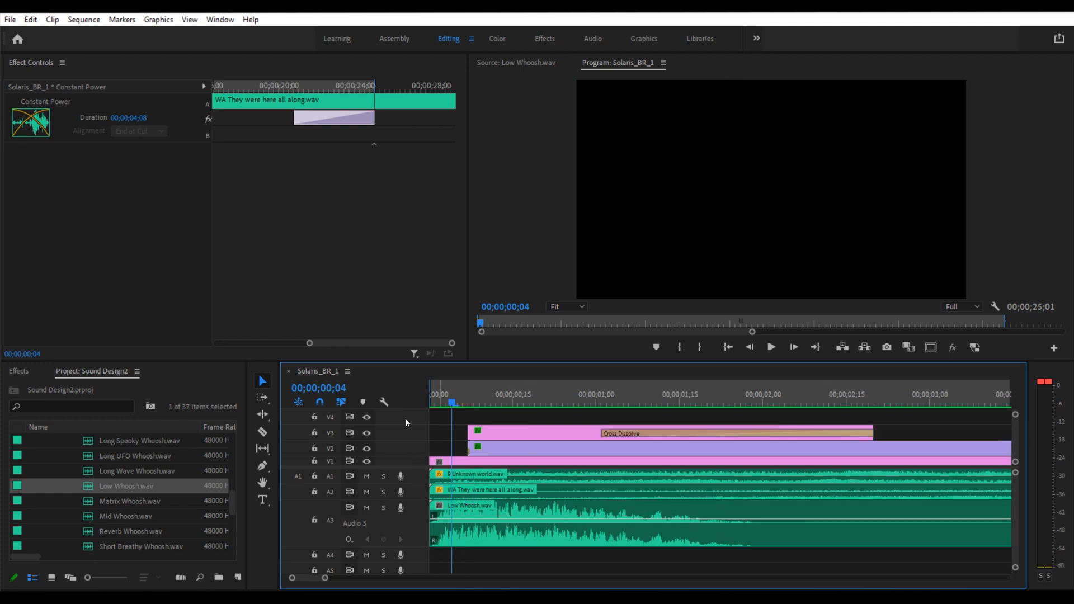
pyautogui.click(385, 401)
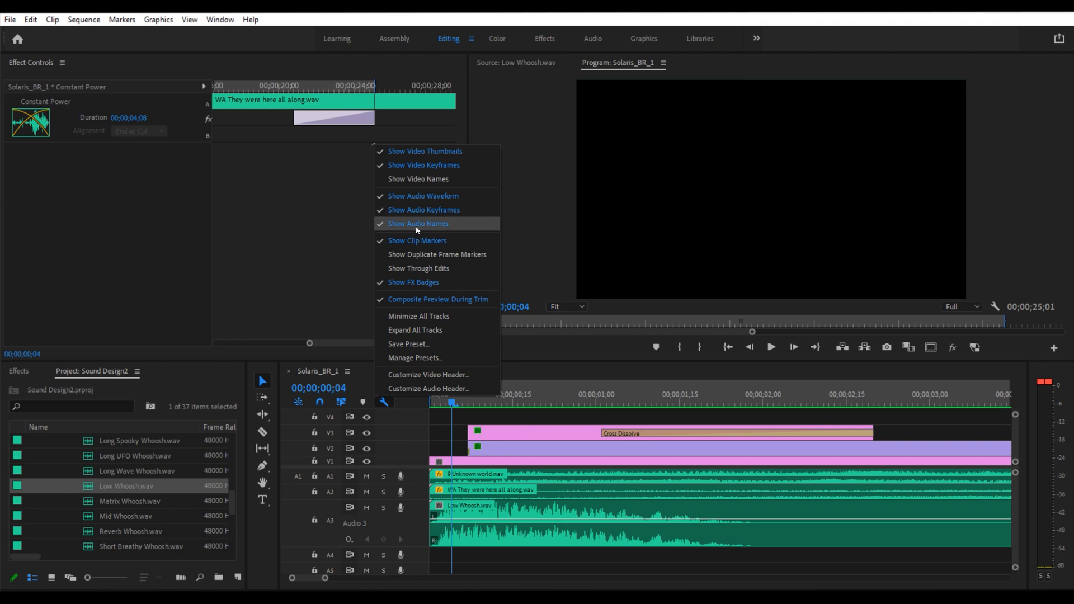
pyautogui.click(473, 510)
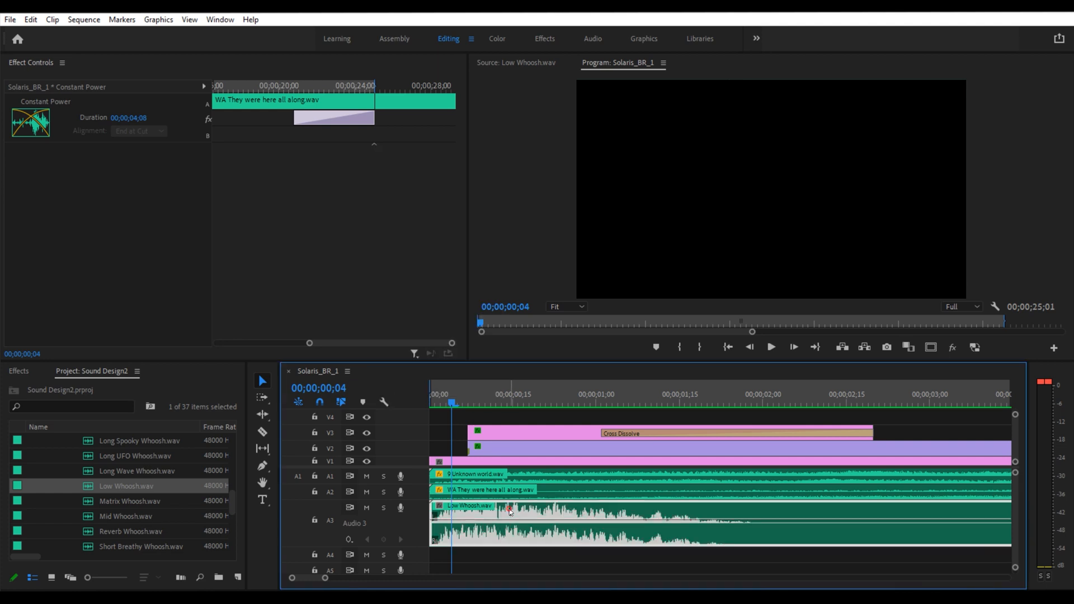
pyautogui.press('-')
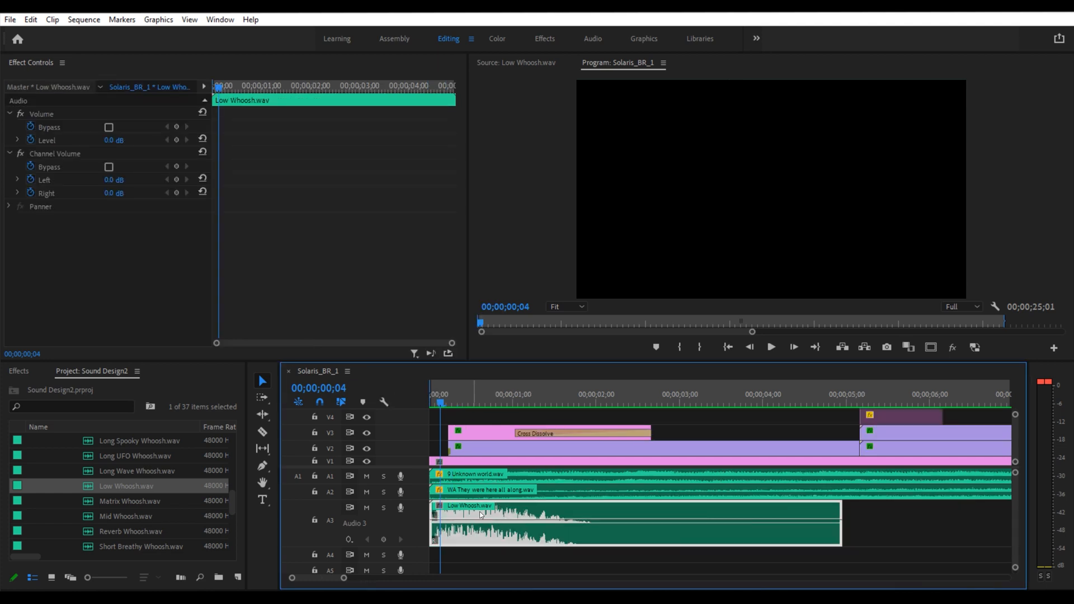
pyautogui.press('-')
pyautogui.press('-')
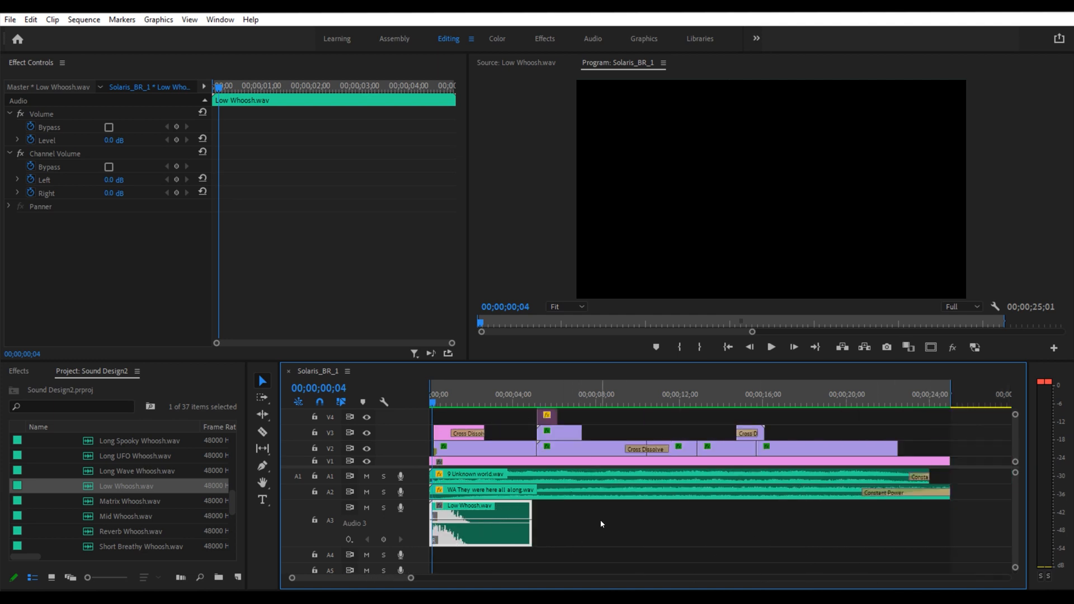
# Shift Low Whoosh.wav slightly later on audio track A3 to match the logo's appearance, play it and return to the beginning
pyautogui.press('=')
pyautogui.press('=')
pyautogui.press('=')
pyautogui.press('=')
pyautogui.press('=')
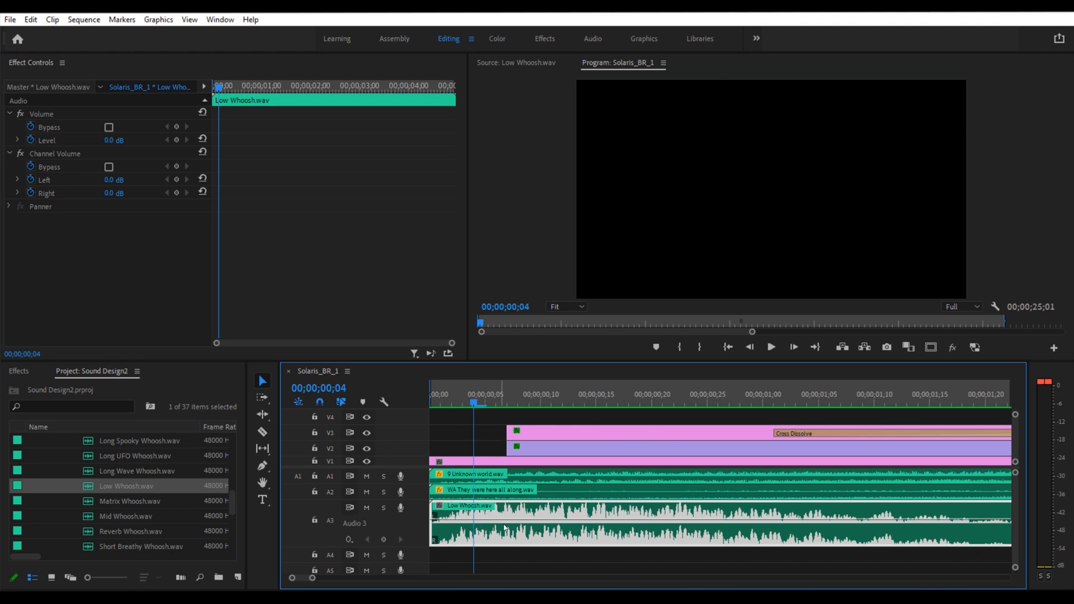
pyautogui.moveTo(507, 509); pyautogui.dragTo(563, 510)
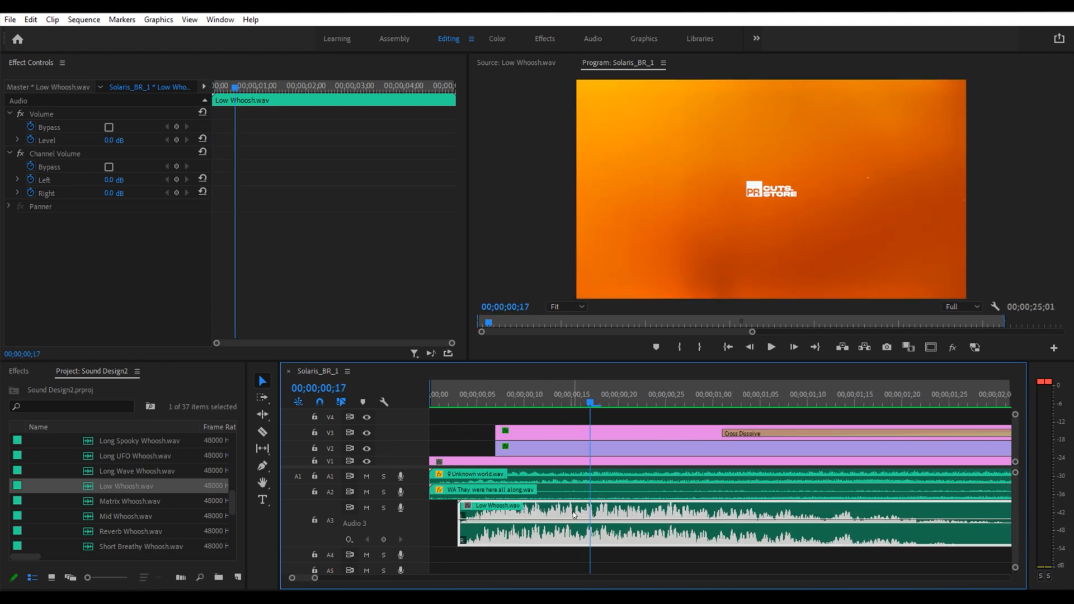
pyautogui.moveTo(573, 512); pyautogui.dragTo(556, 513)
pyautogui.click(430, 396)
pyautogui.press('space')
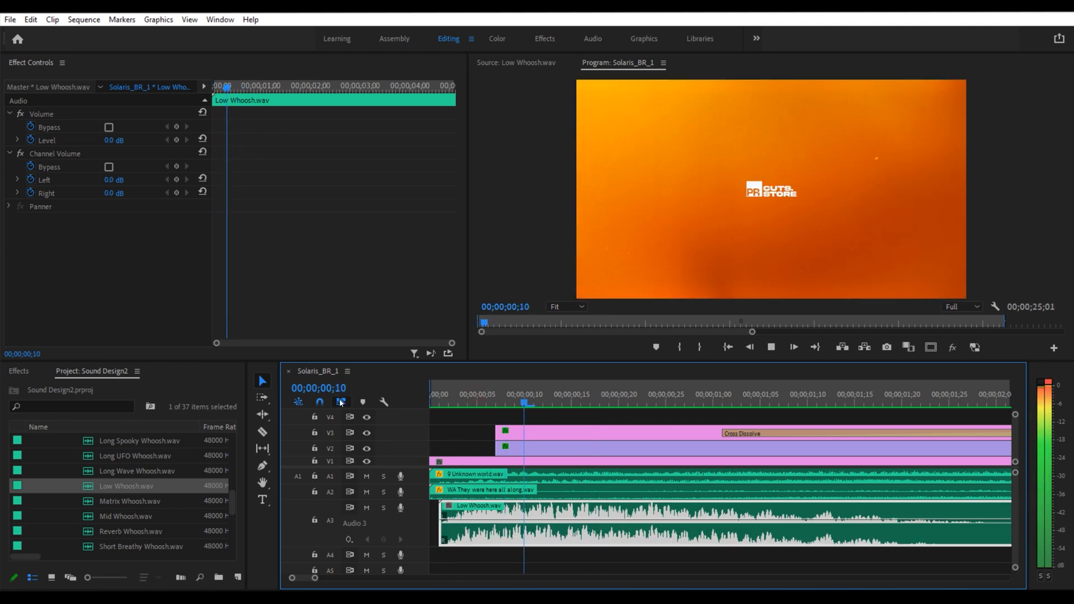
pyautogui.press('space')
pyautogui.press('Home')
# Play the opening of the sequence twice from the beginning to judge the whoosh against the logo and atmospheres
pyautogui.press('-')
pyautogui.press('-')
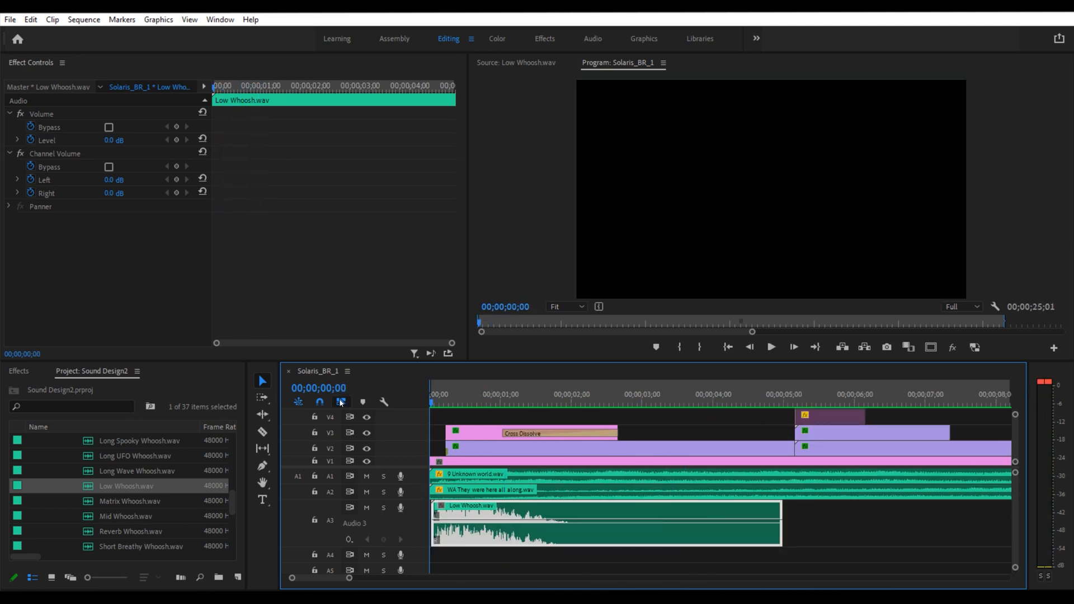
pyautogui.press('space')
pyautogui.press('-')
pyautogui.press('-')
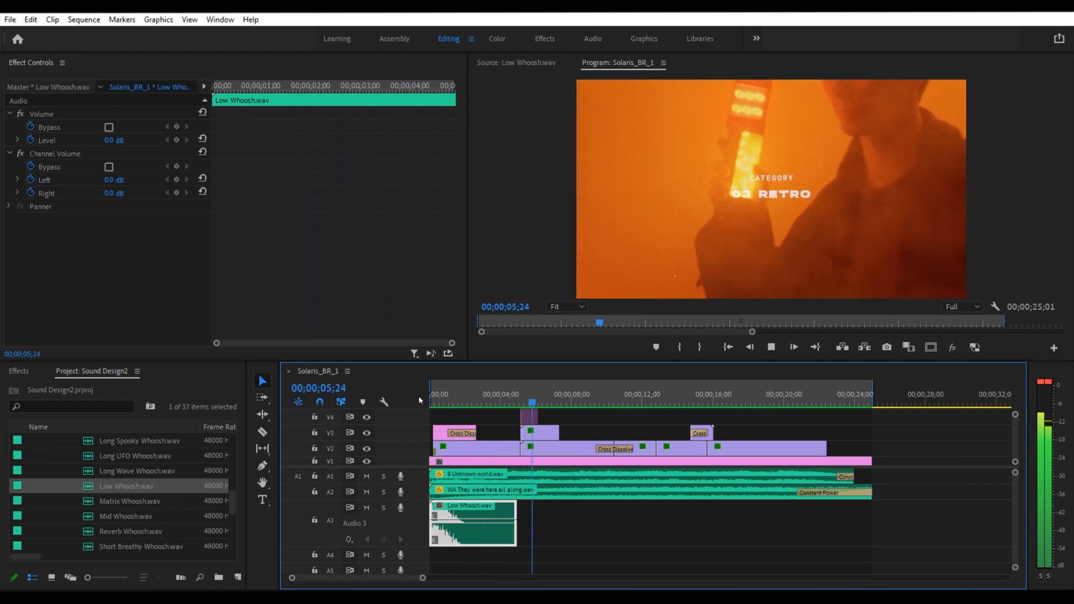
pyautogui.press('space')
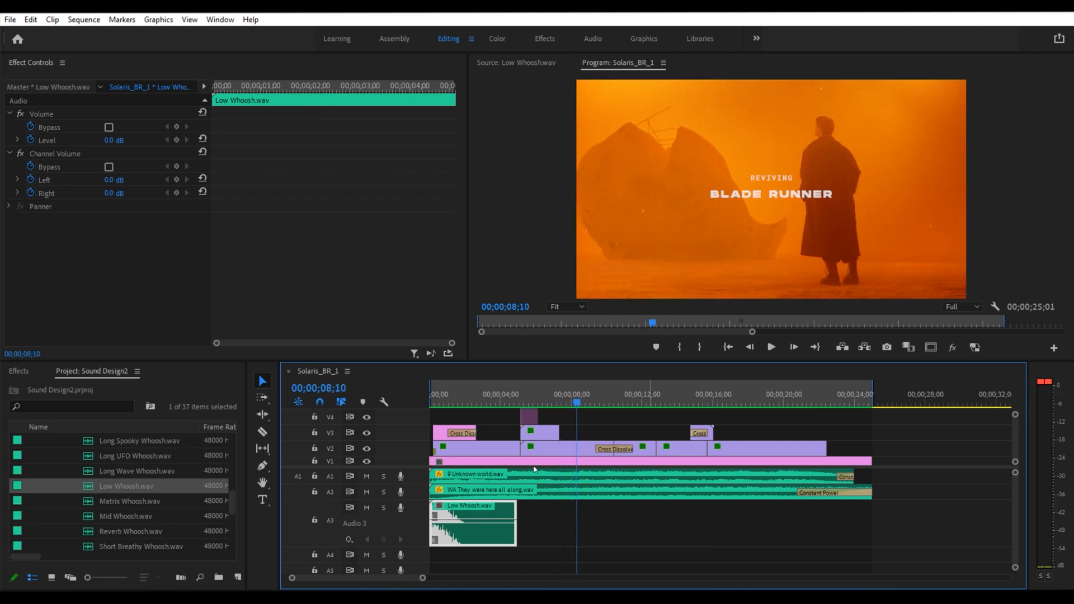
pyautogui.press('Home')
pyautogui.press('space')
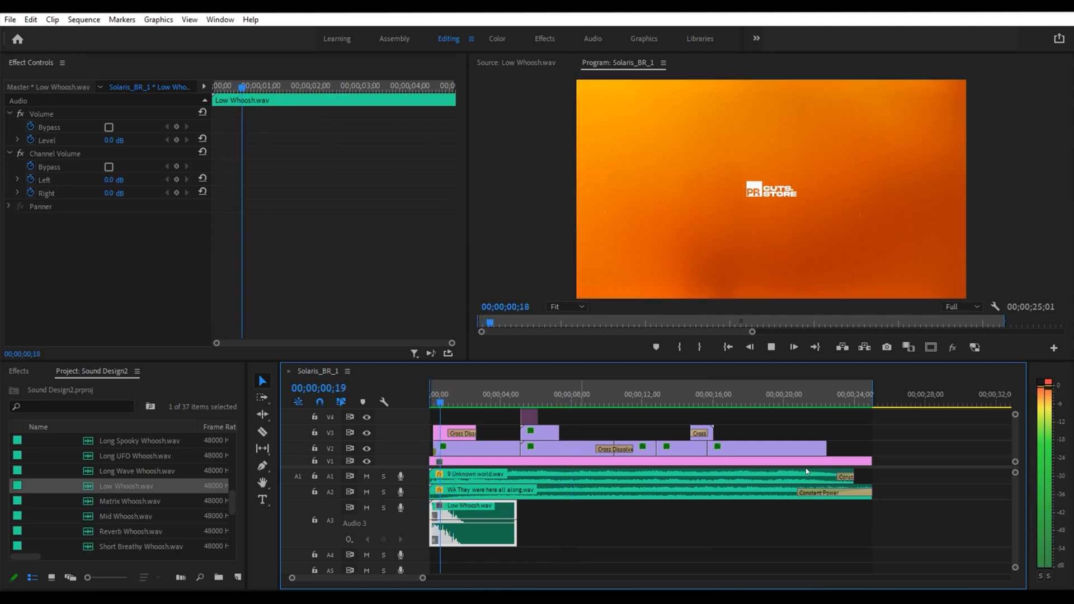
pyautogui.press('space')
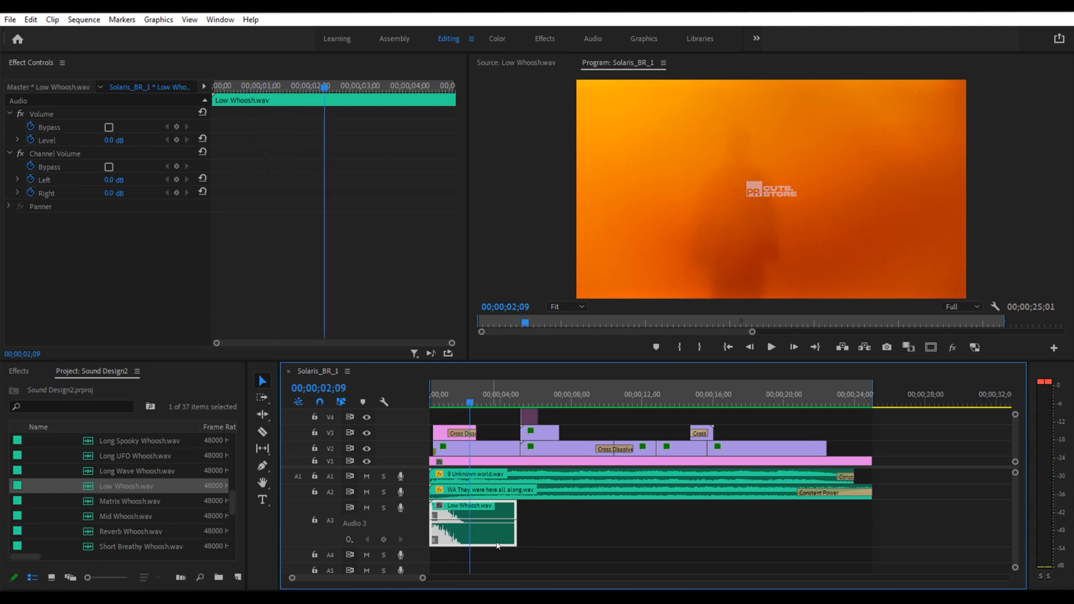
# Turn off level keyframing for Low Whoosh.wav, set its volume level to -5 dB and play the opening
pyautogui.click(42, 140)
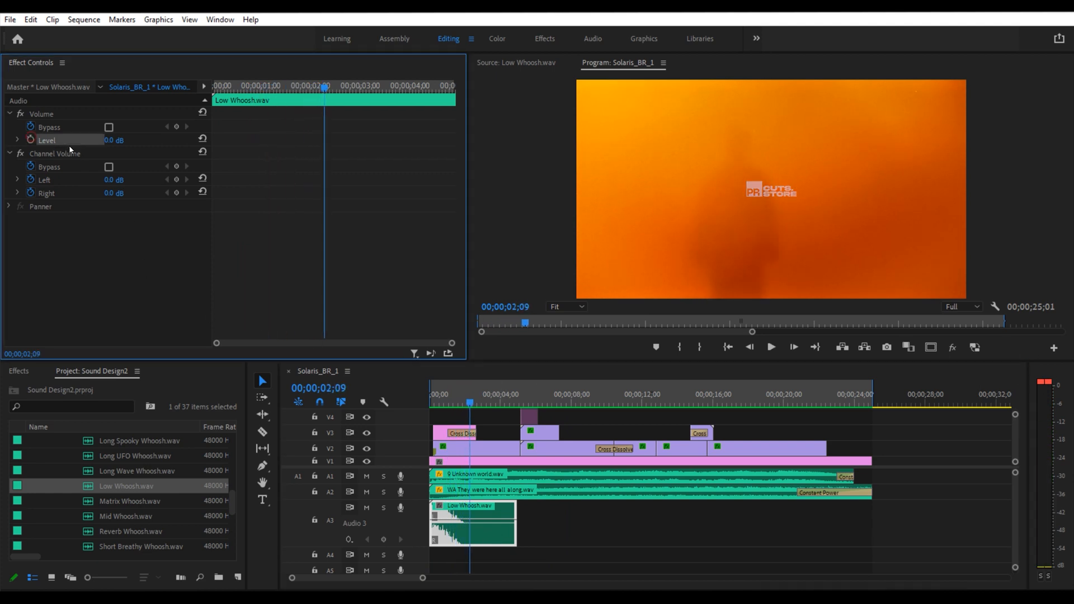
pyautogui.click(115, 140)
pyautogui.write('-5')
pyautogui.press('Return')
pyautogui.click(434, 392)
pyautogui.press('space')
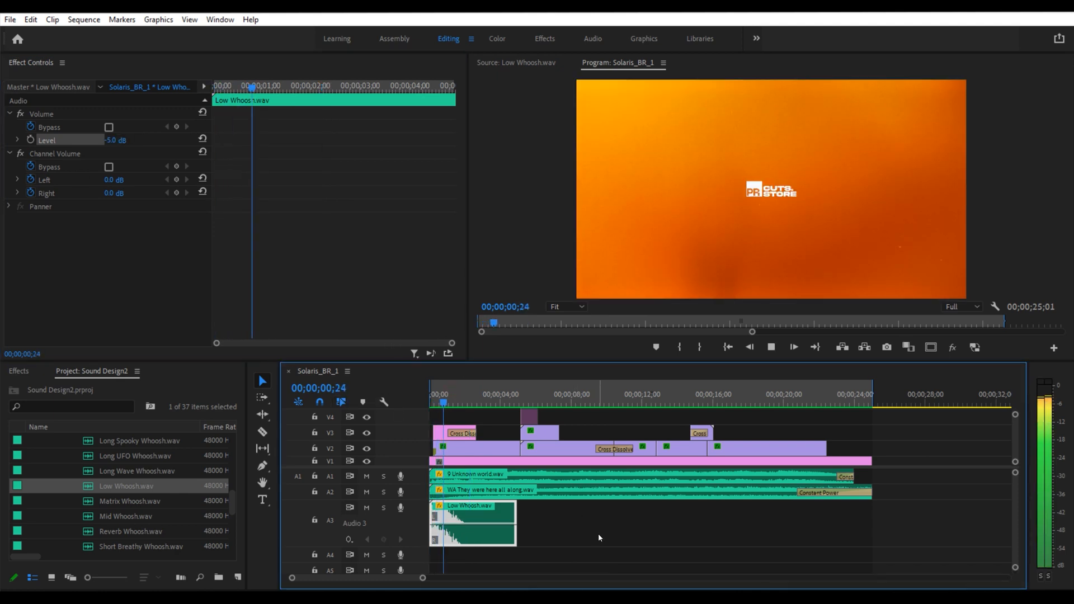
# Play the sequence from the beginning to 00;00;19;24 and move the playhead to 00;00;16;00
pyautogui.moveTo(438, 398); pyautogui.dragTo(380, 405)
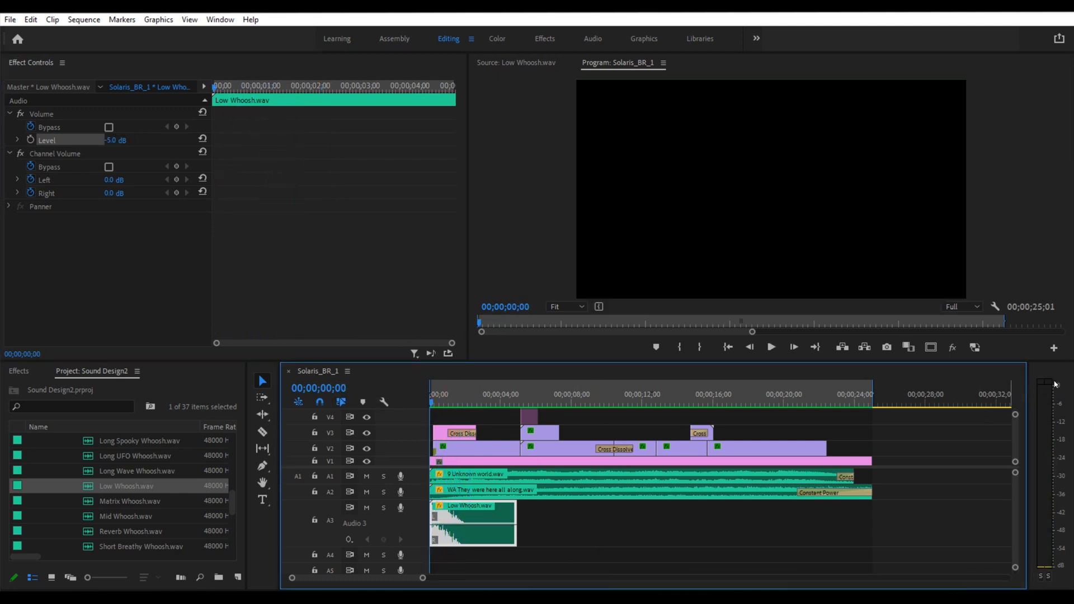
pyautogui.press('space')
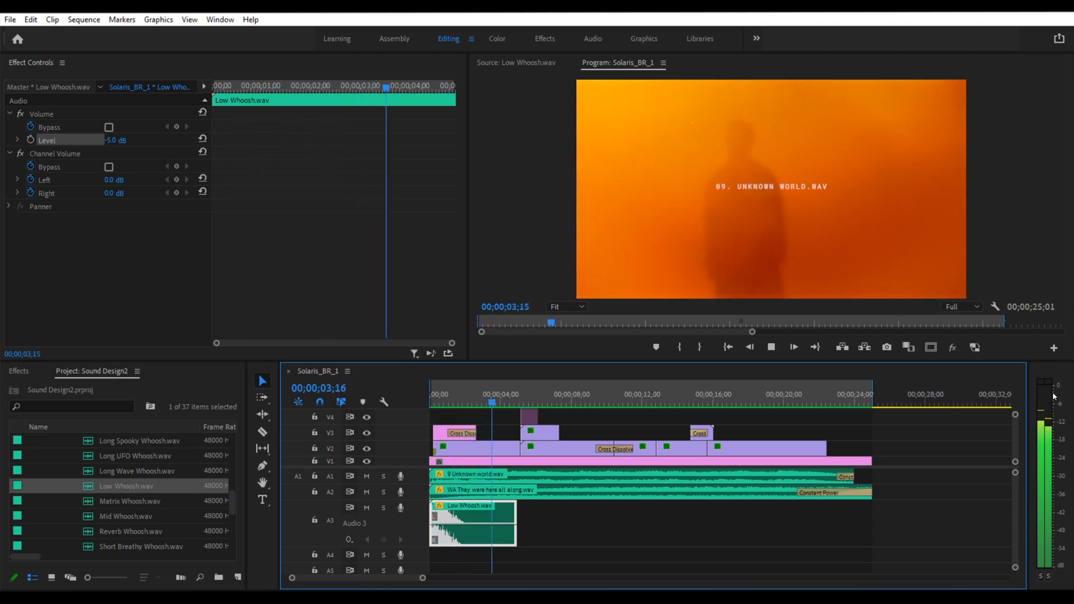
pyautogui.press('space')
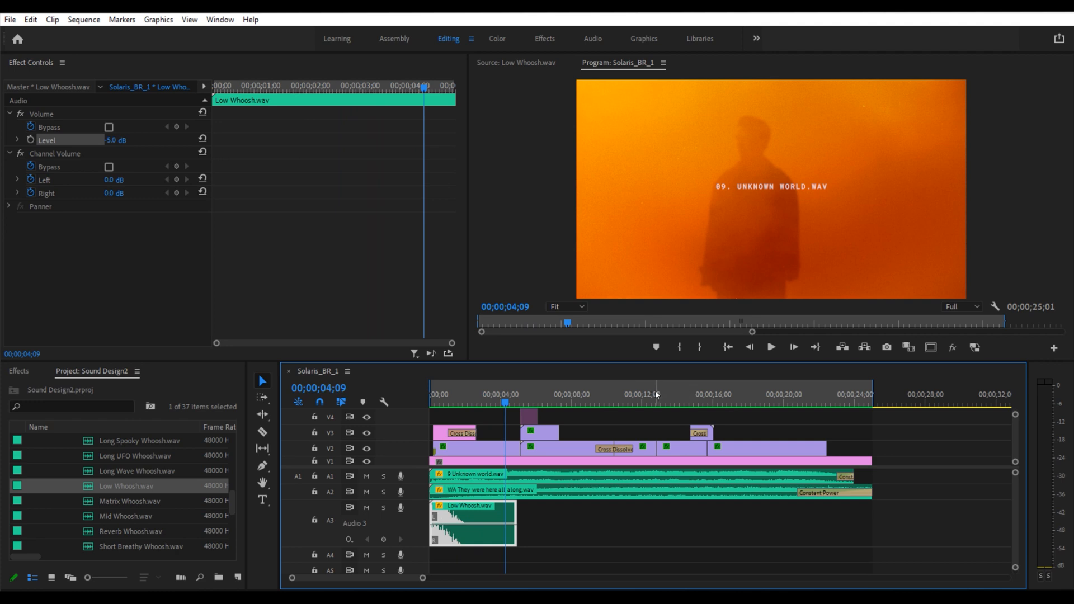
pyautogui.press('space')
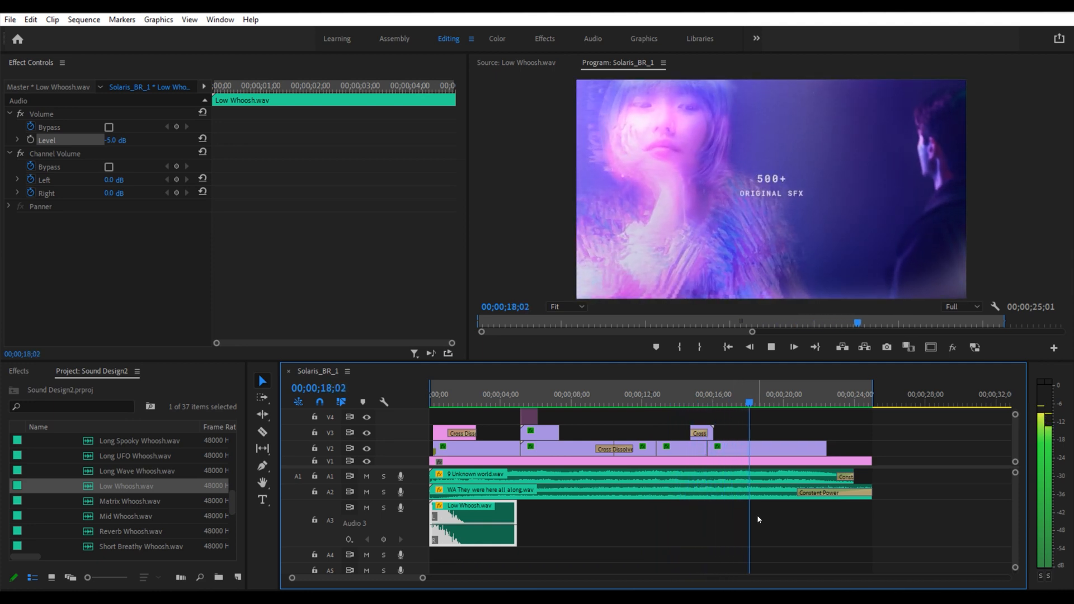
pyautogui.press('space')
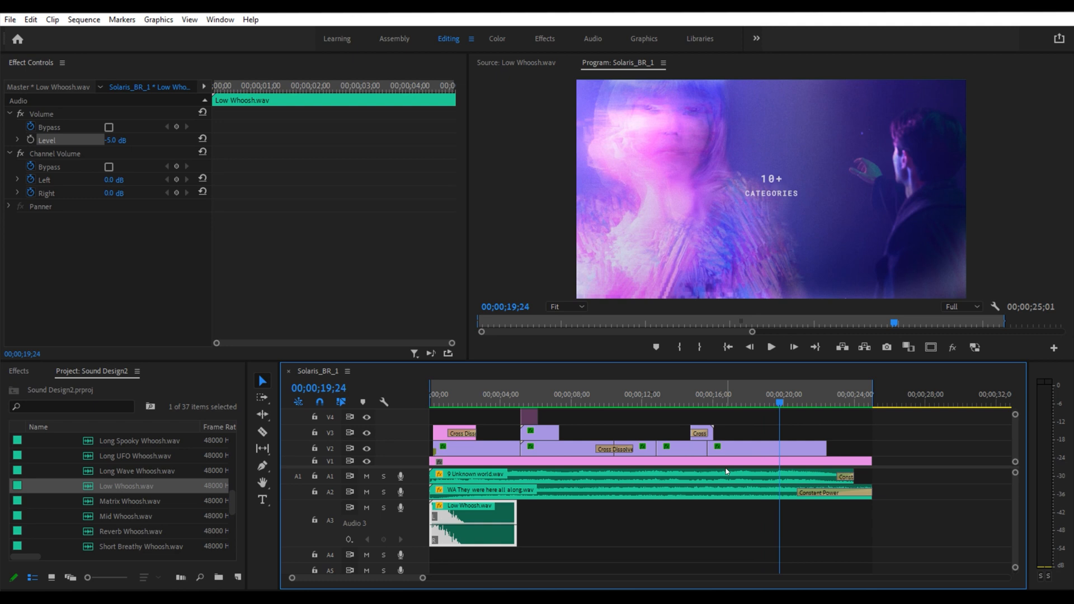
pyautogui.click(713, 404)
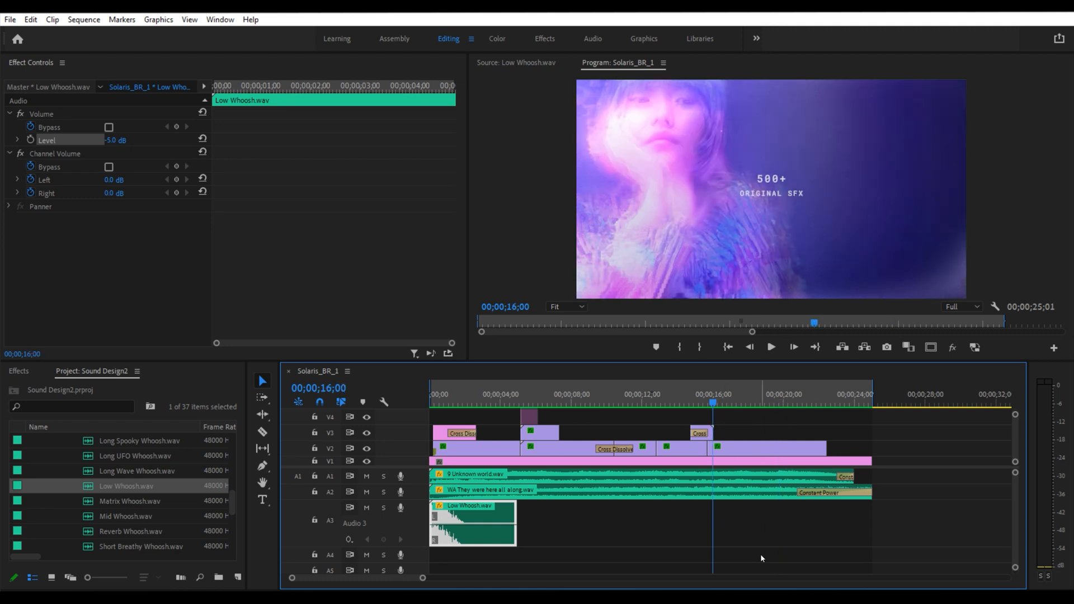
# Collapse the 8. Whooshes bin and open the Hits bin inside 1. Sci-Fi (85) to browse its sounds
pyautogui.scroll(5, 128, 486)
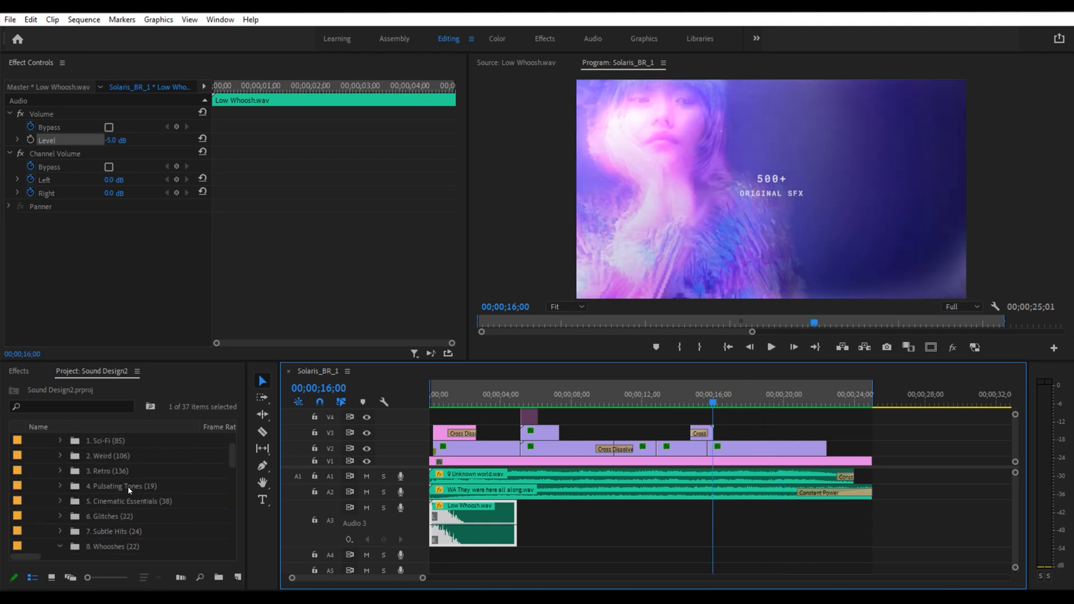
pyautogui.scroll(-3, 62, 453)
pyautogui.click(60, 440)
pyautogui.scroll(5, 71, 461)
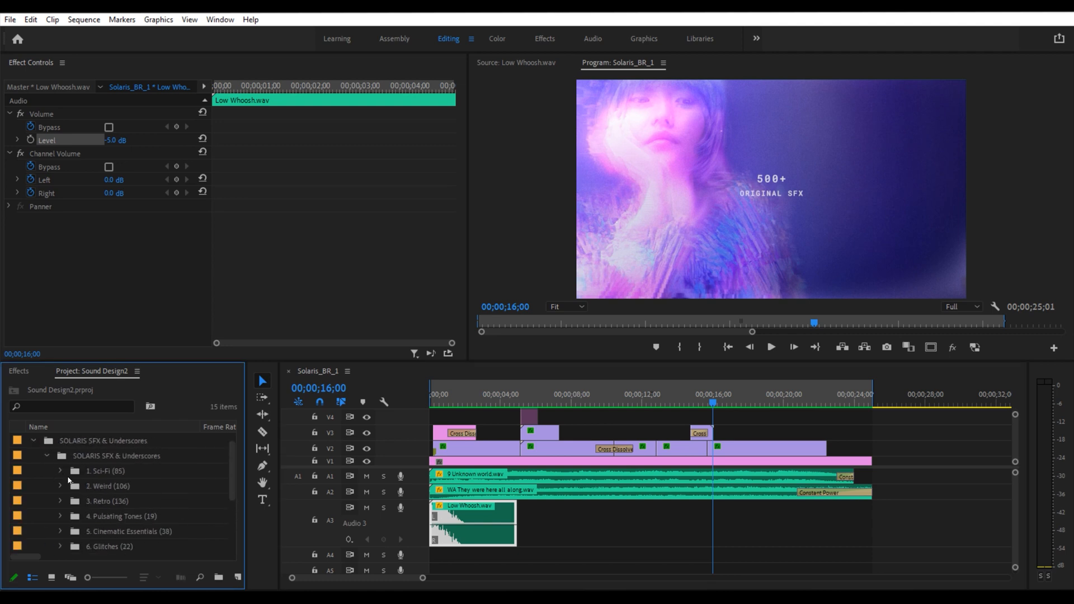
pyautogui.click(97, 471)
pyautogui.click(60, 471)
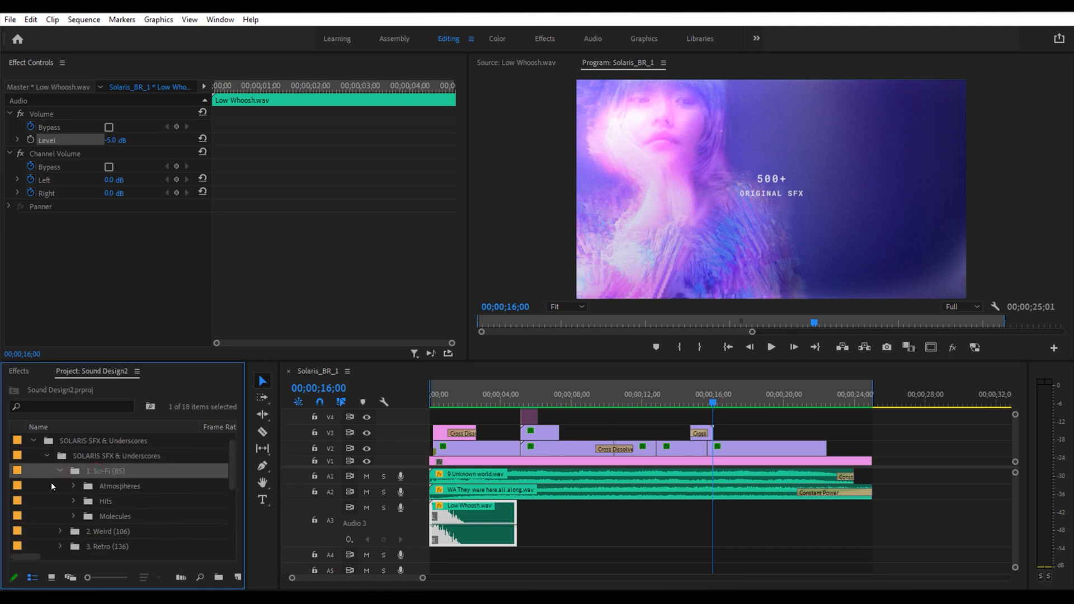
pyautogui.scroll(-1, 56, 483)
pyautogui.click(79, 473)
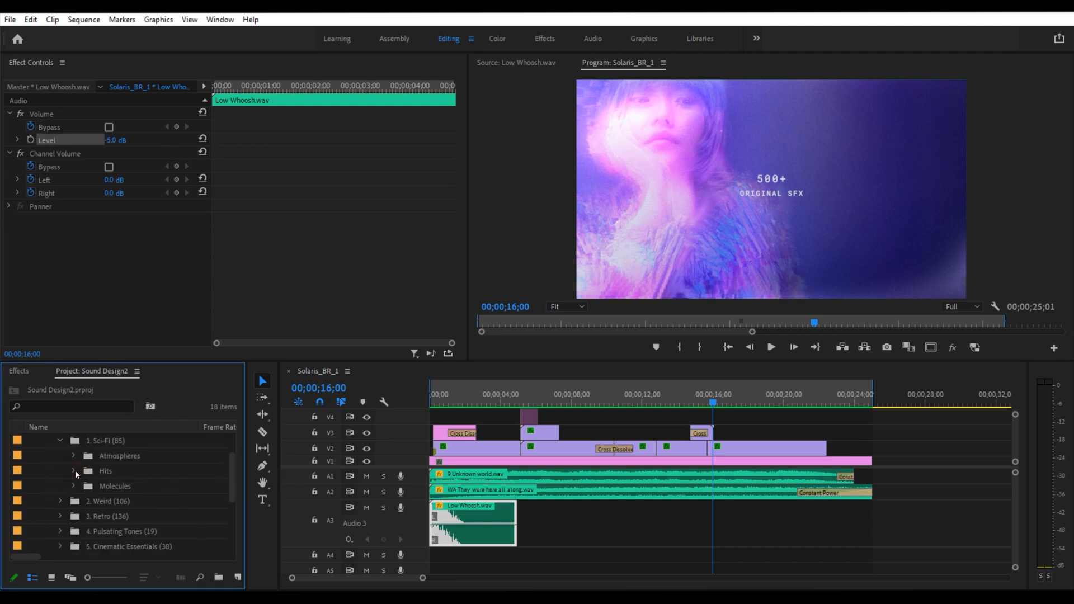
pyautogui.scroll(-3, 78, 474)
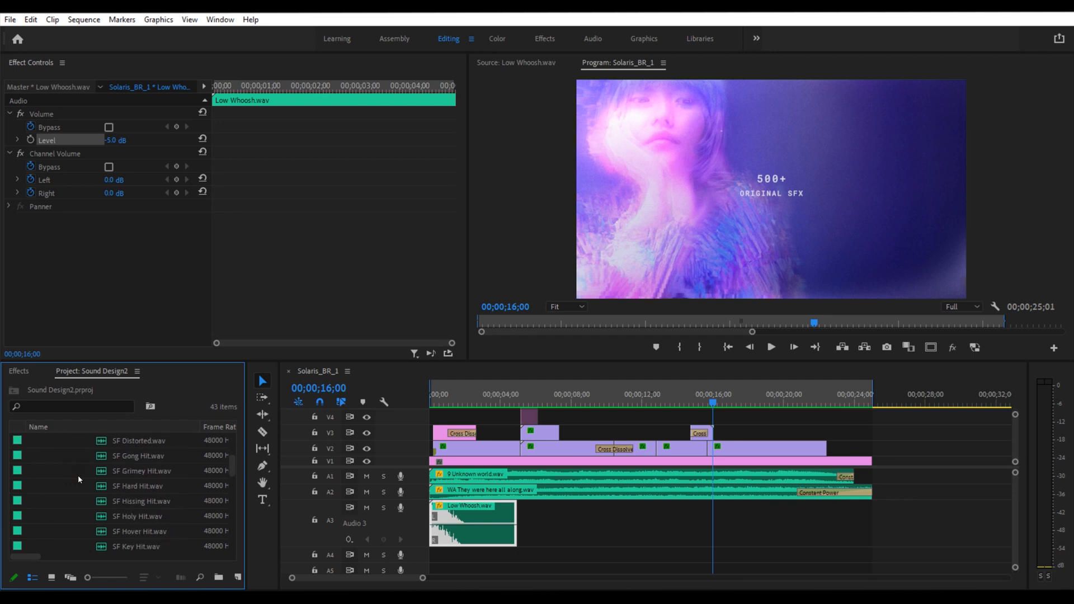
# Preview SF Hissing Hit.wav and place it on audio track A3 at the video cut just before 00;00;16;00, playing the transition
pyautogui.doubleClick(180, 502)
pyautogui.press('space')
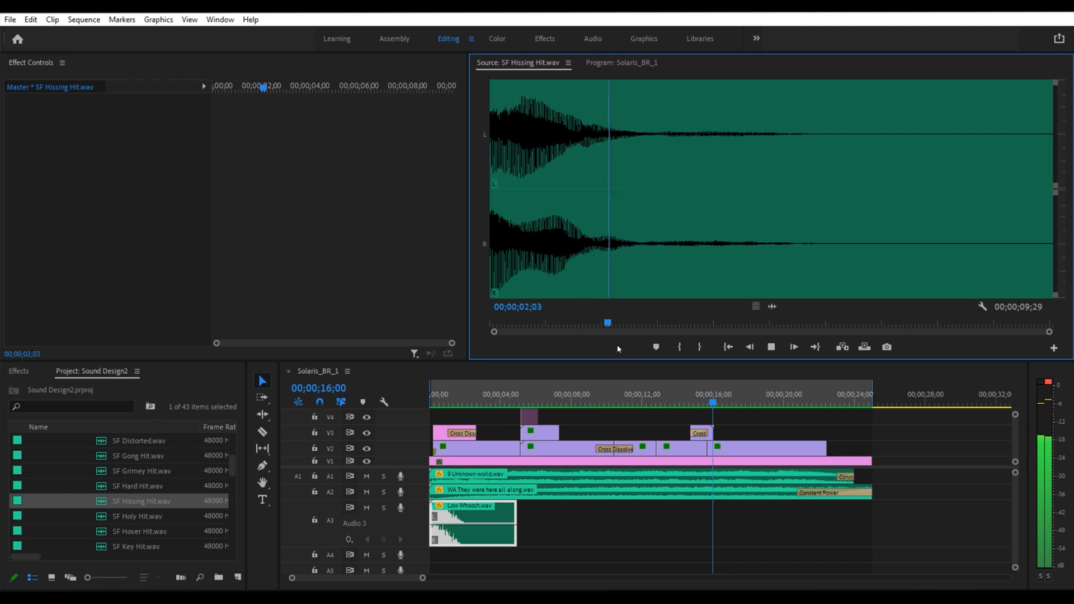
pyautogui.press('space')
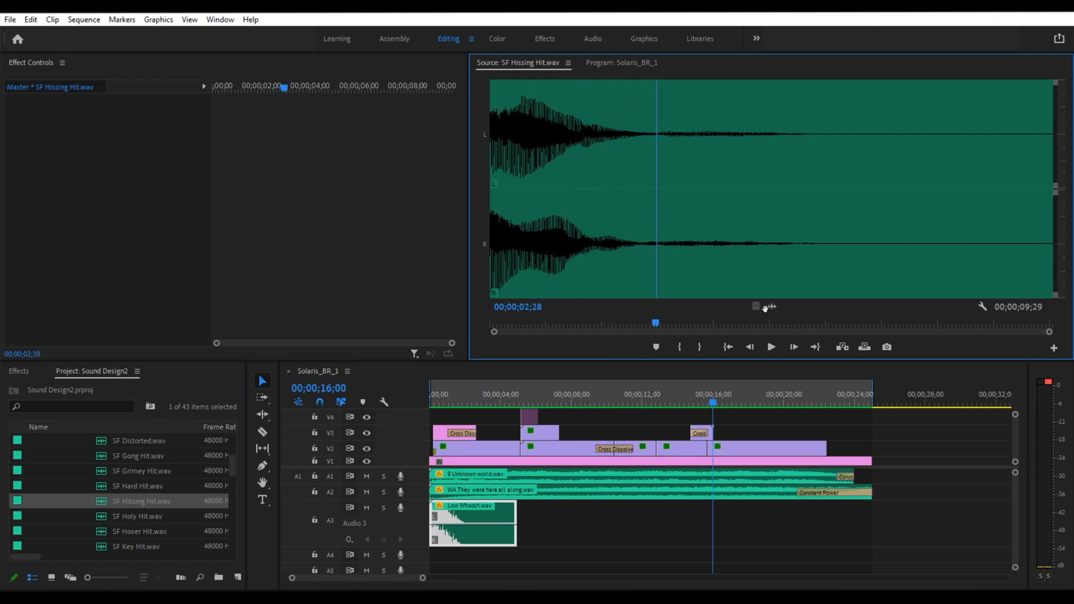
pyautogui.moveTo(772, 307); pyautogui.dragTo(693, 404)
pyautogui.press('space')
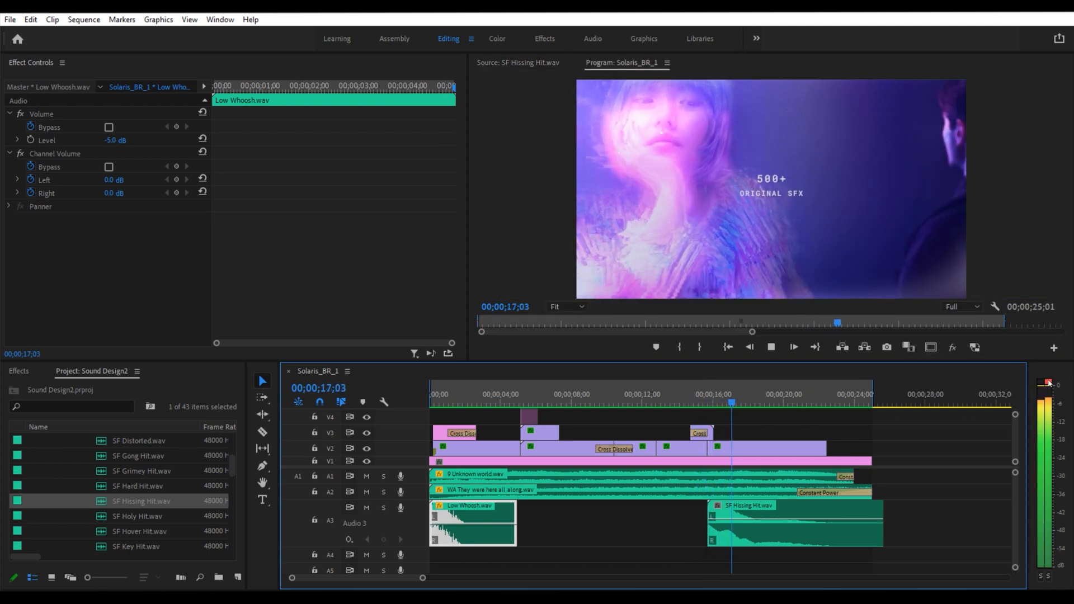
pyautogui.click(709, 395)
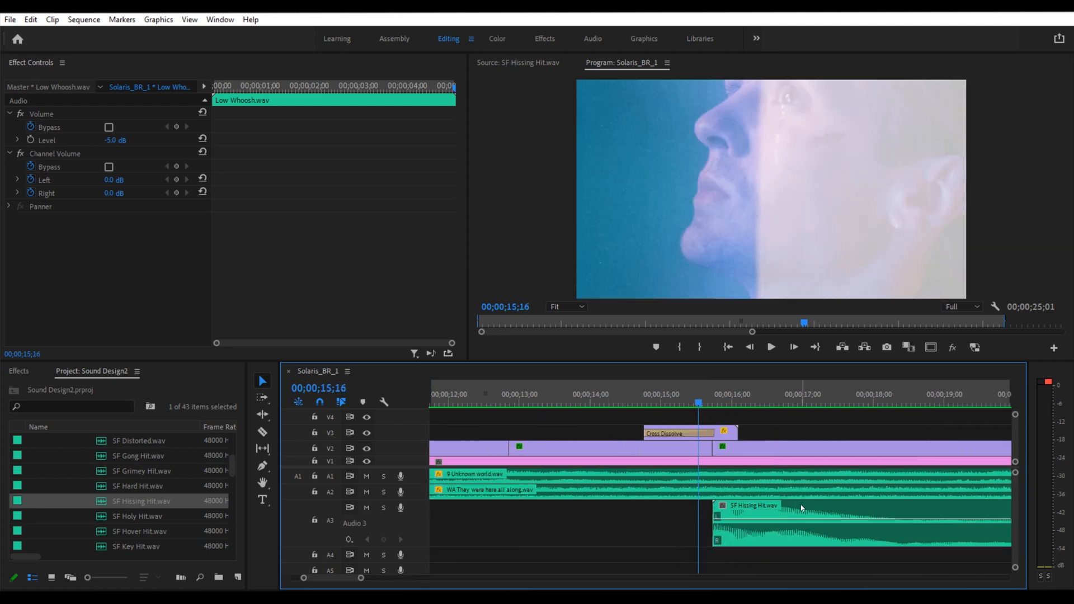
# Turn off level keyframing for SF Hissing Hit.wav and set its volume level to -12 dB
pyautogui.click(801, 507)
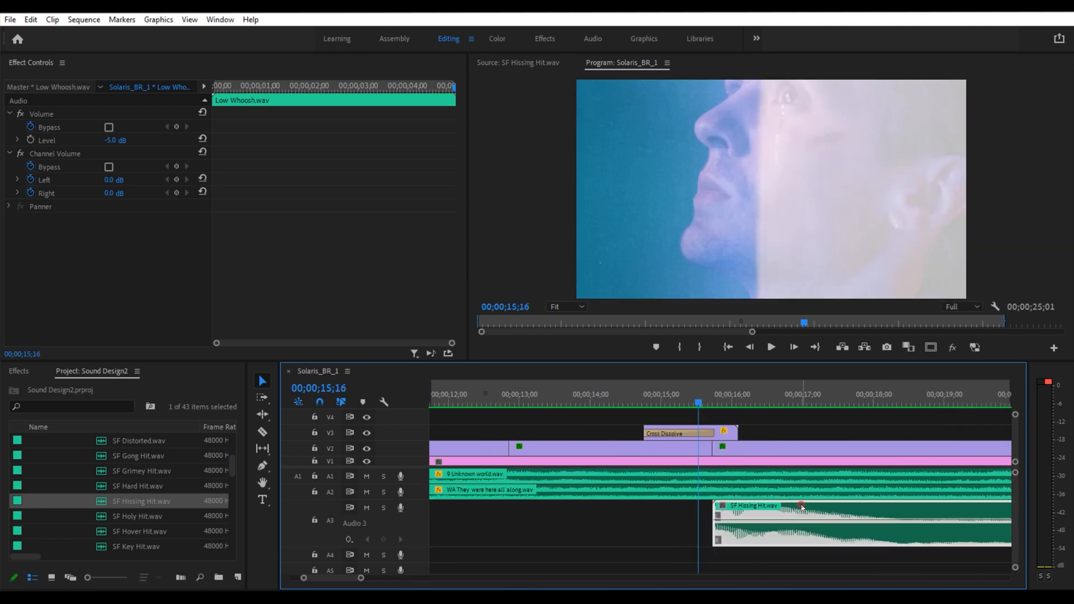
pyautogui.click(32, 139)
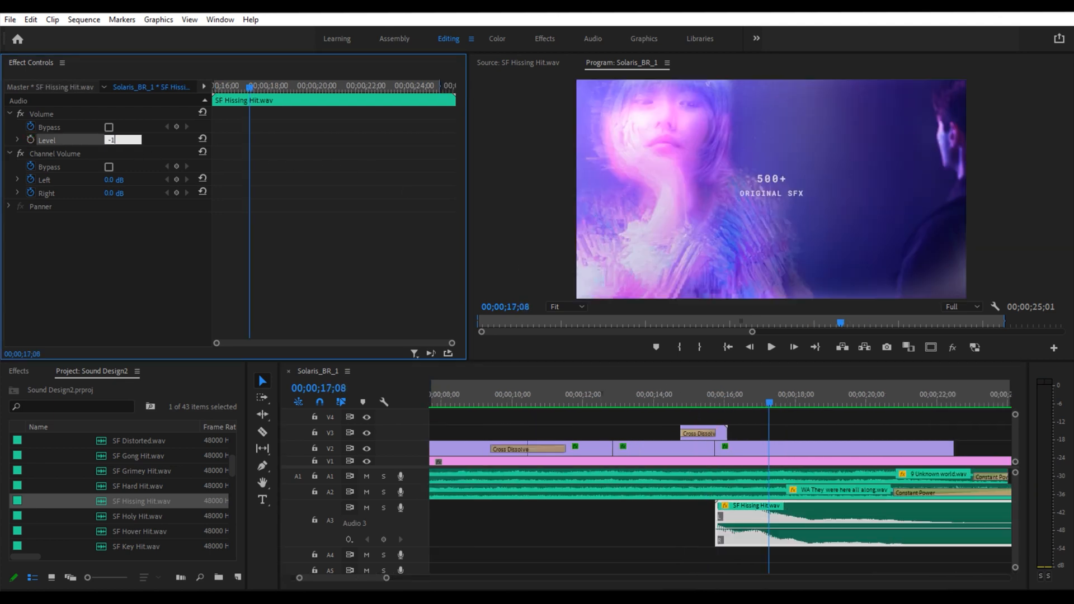
pyautogui.press('Return')
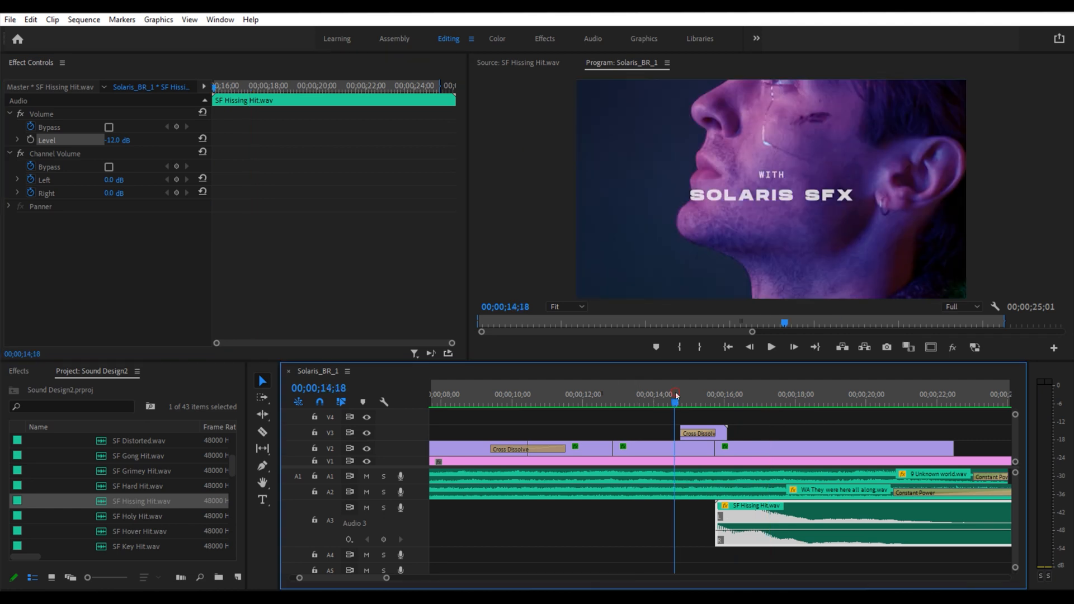
# Move SF Hissing Hit.wav slightly earlier on audio track A3, ahead of the cut, and play the transition
pyautogui.click(820, 511)
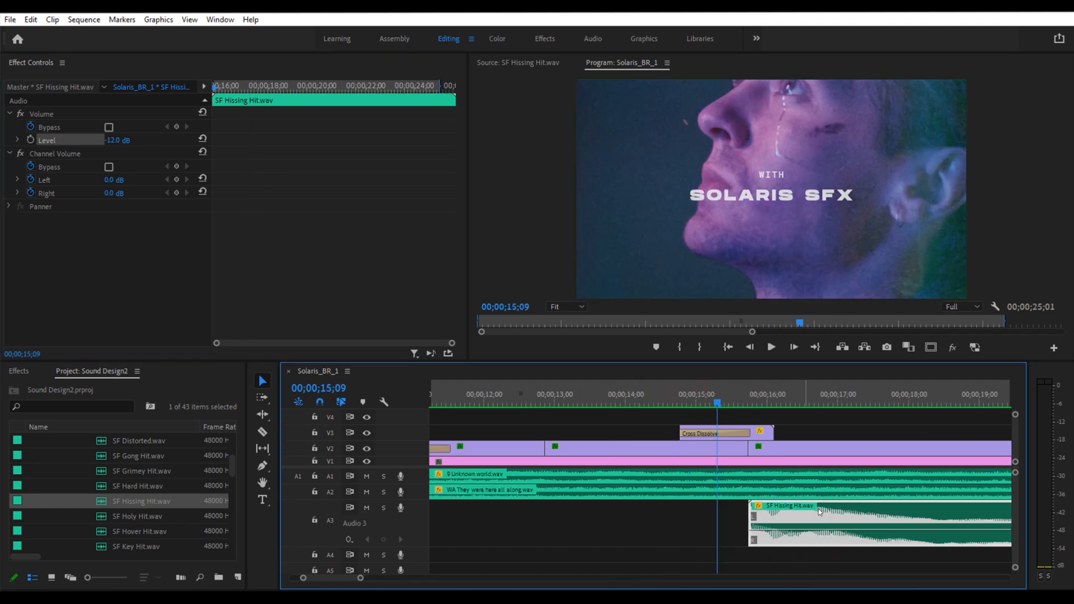
pyautogui.moveTo(854, 513); pyautogui.dragTo(838, 515)
pyautogui.press('-')
pyautogui.press('-')
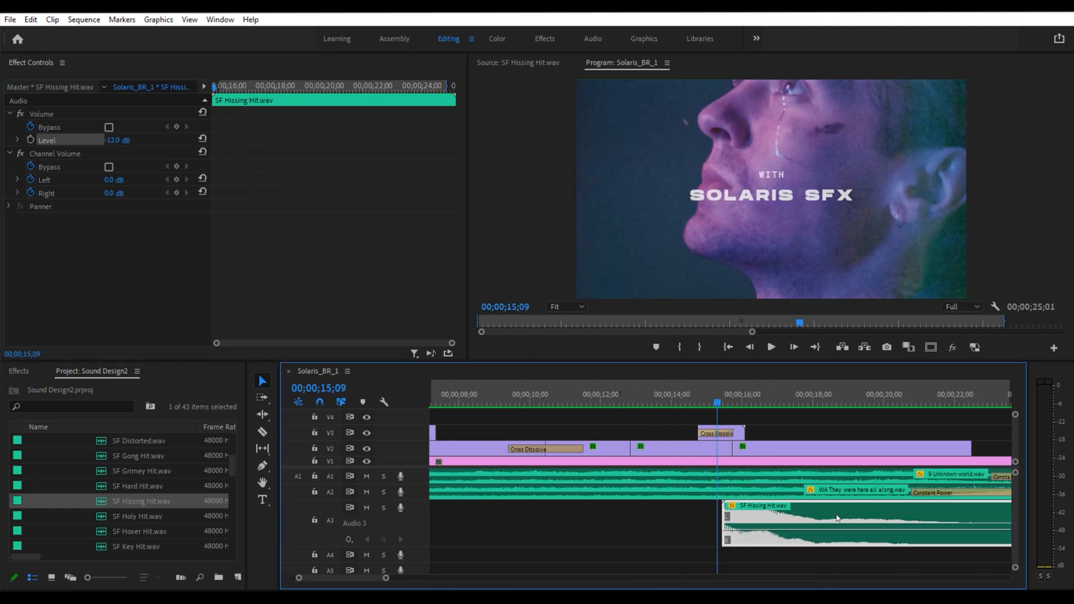
pyautogui.moveTo(665, 404); pyautogui.dragTo(688, 408)
pyautogui.press('space')
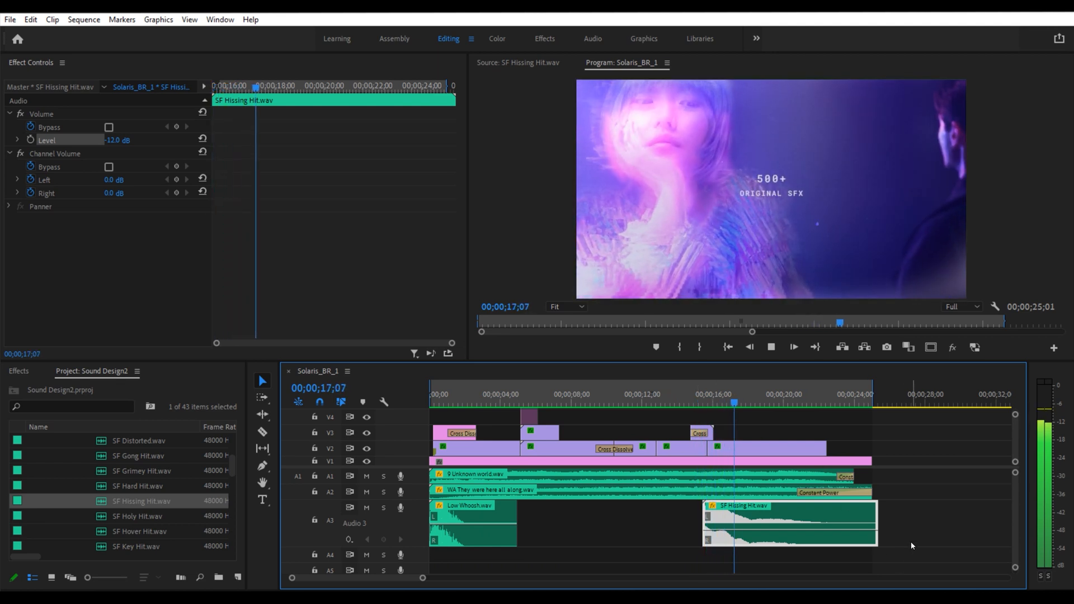
pyautogui.press('space')
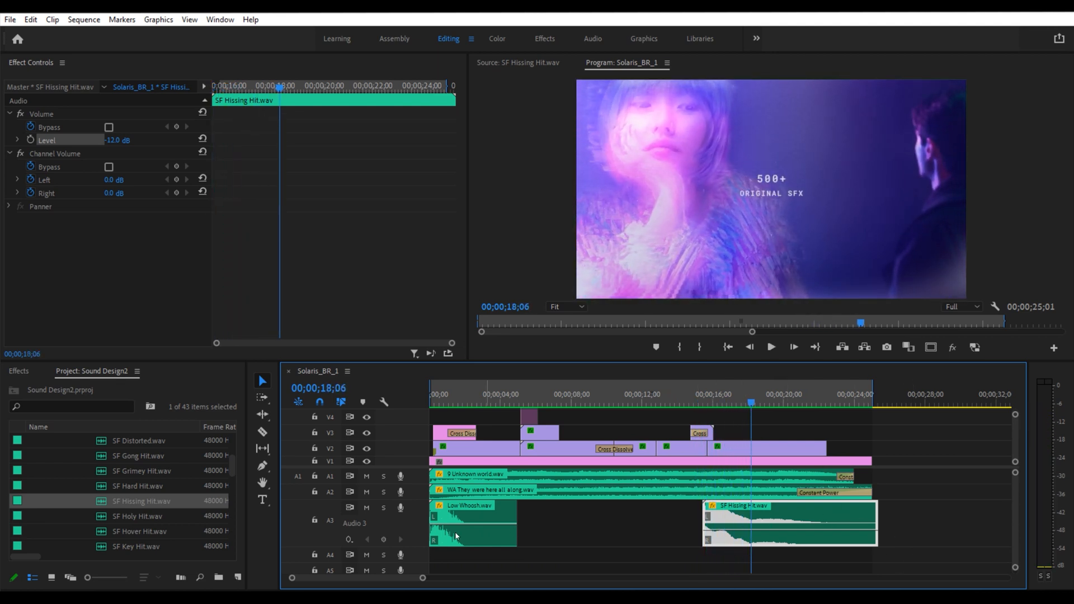
# Collapse audio track A3 and the 1. Sci-Fi (85) bin, and open the Hits bin inside 2. Weird (106)
pyautogui.doubleClick(411, 520)
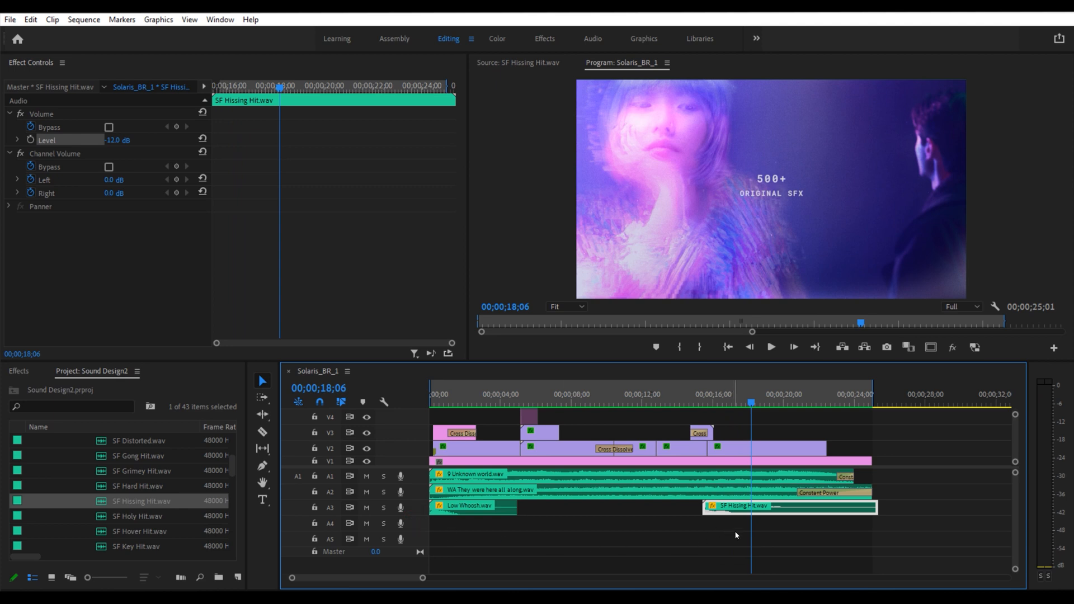
pyautogui.scroll(5, 56, 475)
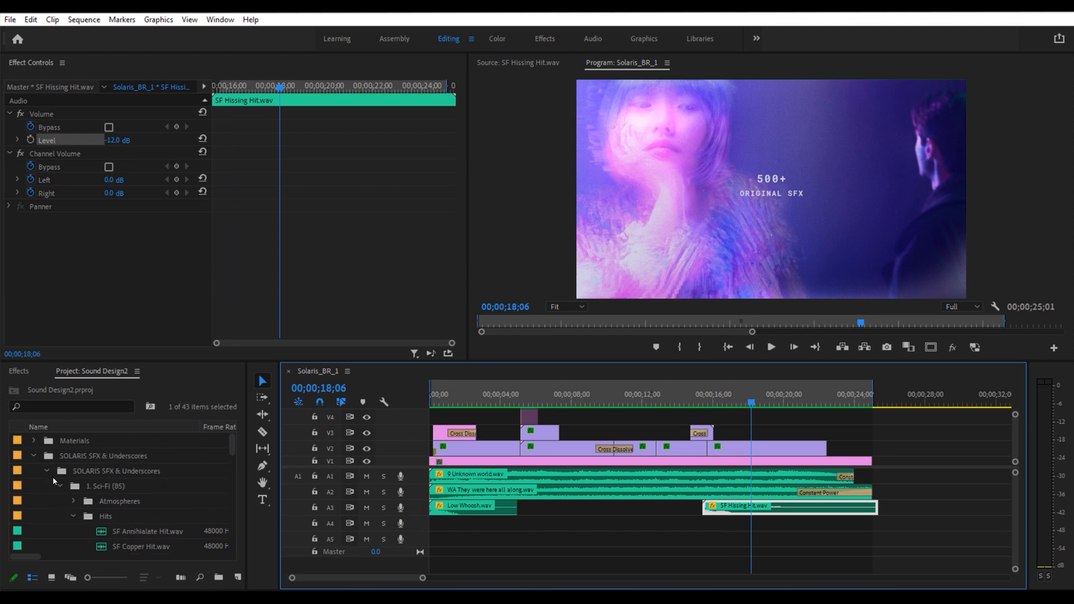
pyautogui.scroll(-1, 75, 501)
pyautogui.click(60, 471)
pyautogui.click(59, 486)
pyautogui.click(73, 501)
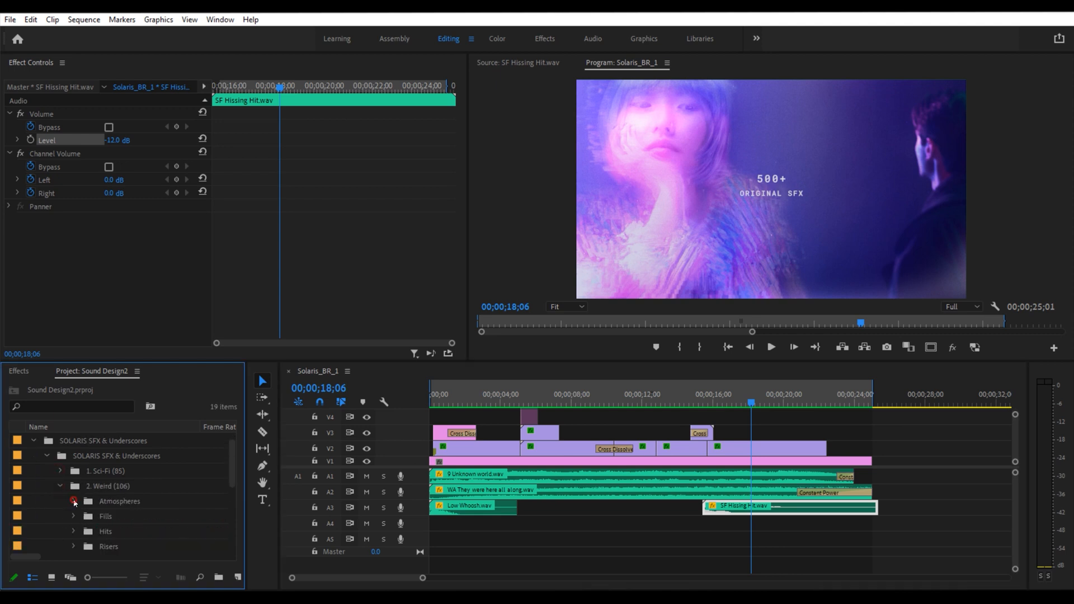
pyautogui.scroll(-1, 74, 514)
pyautogui.click(74, 501)
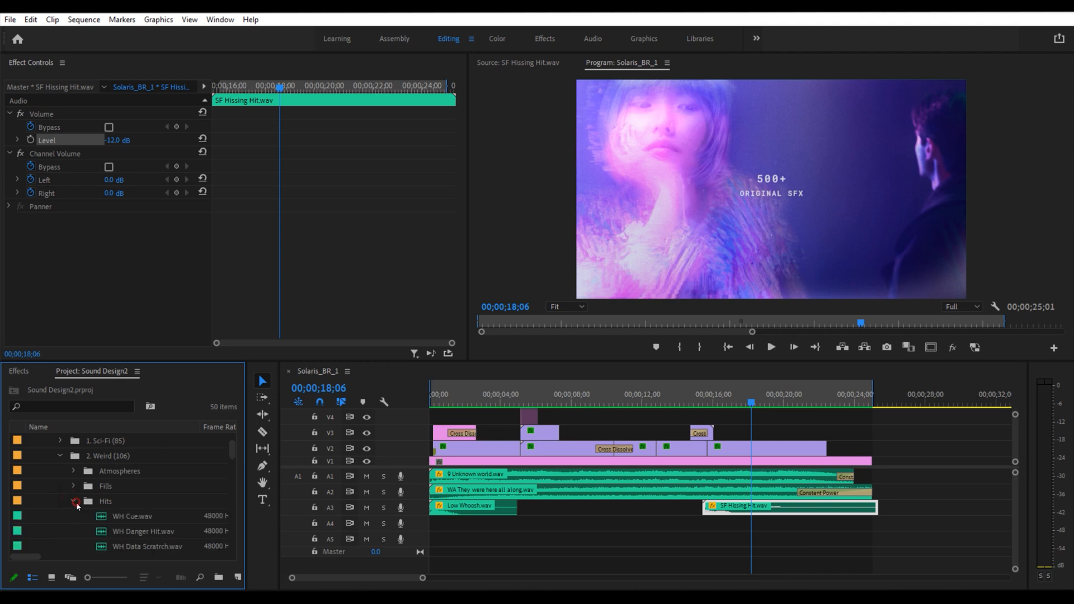
pyautogui.scroll(-2, 71, 512)
# Preview WH Data Scratrch.wav, place it on audio track A4 aligned with the start of SF Hissing Hit.wav, and expand that track
pyautogui.click(160, 492)
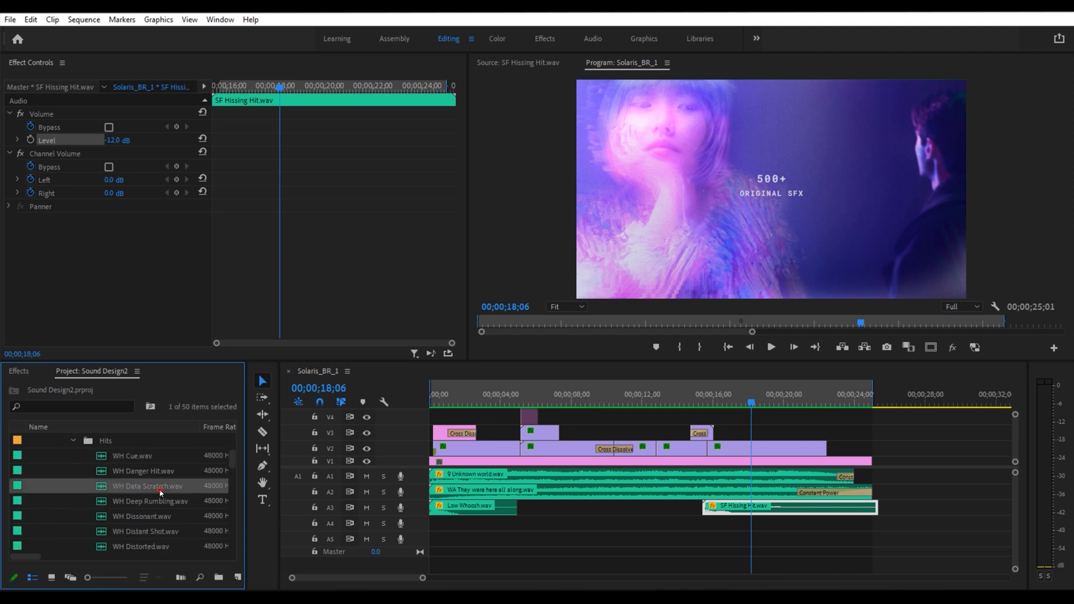
pyautogui.doubleClick(102, 488)
pyautogui.press('space')
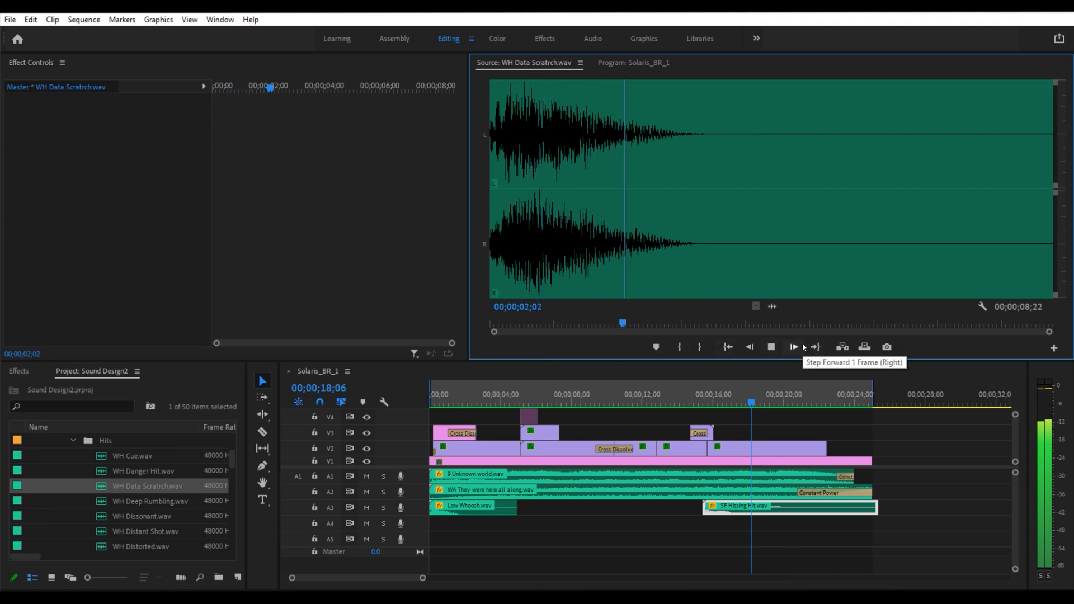
pyautogui.press('space')
pyautogui.moveTo(772, 306); pyautogui.dragTo(707, 531)
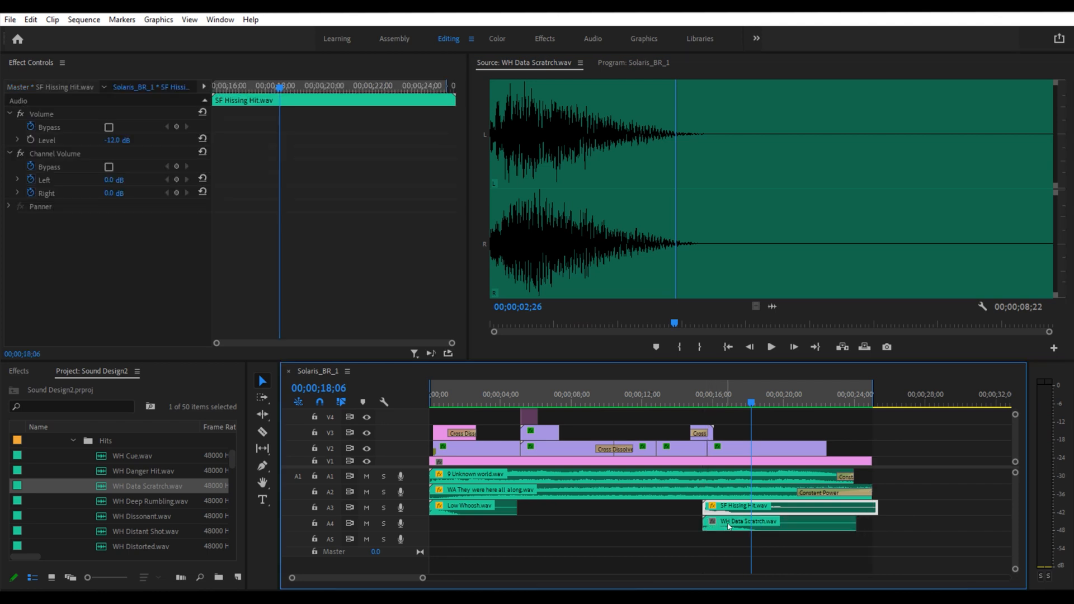
pyautogui.doubleClick(421, 523)
# Turn off level keyframing for WH Data Scratrch.wav, set its volume level to -35 dB, and play the transition
pyautogui.click(699, 394)
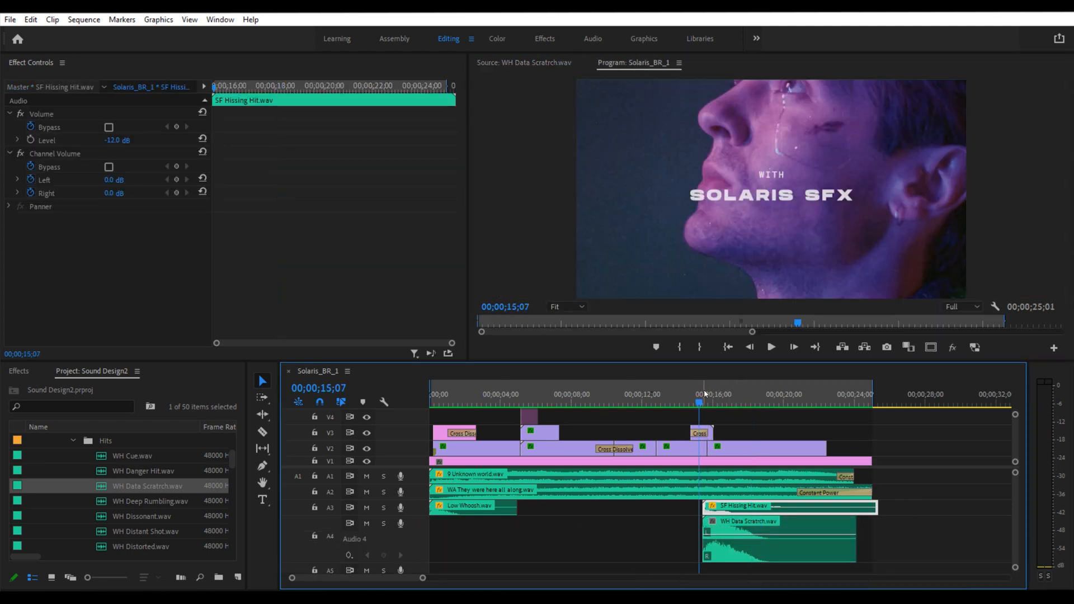
pyautogui.press('=')
pyautogui.click(866, 520)
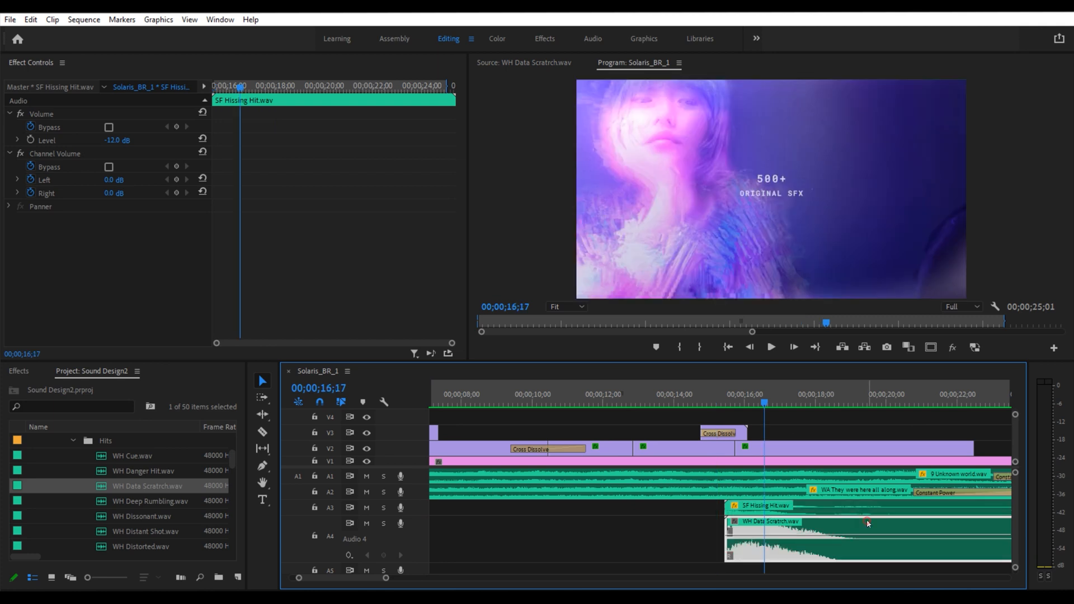
pyautogui.click(43, 143)
pyautogui.click(123, 138)
pyautogui.write('-35')
pyautogui.press('Return')
pyautogui.click(700, 403)
pyautogui.press('space')
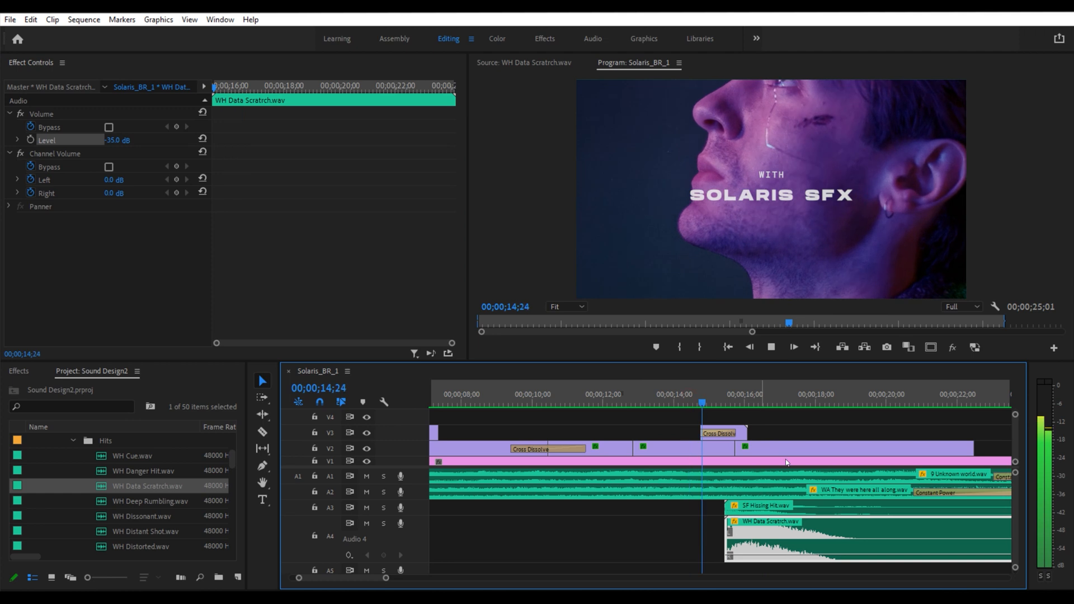
pyautogui.press('space')
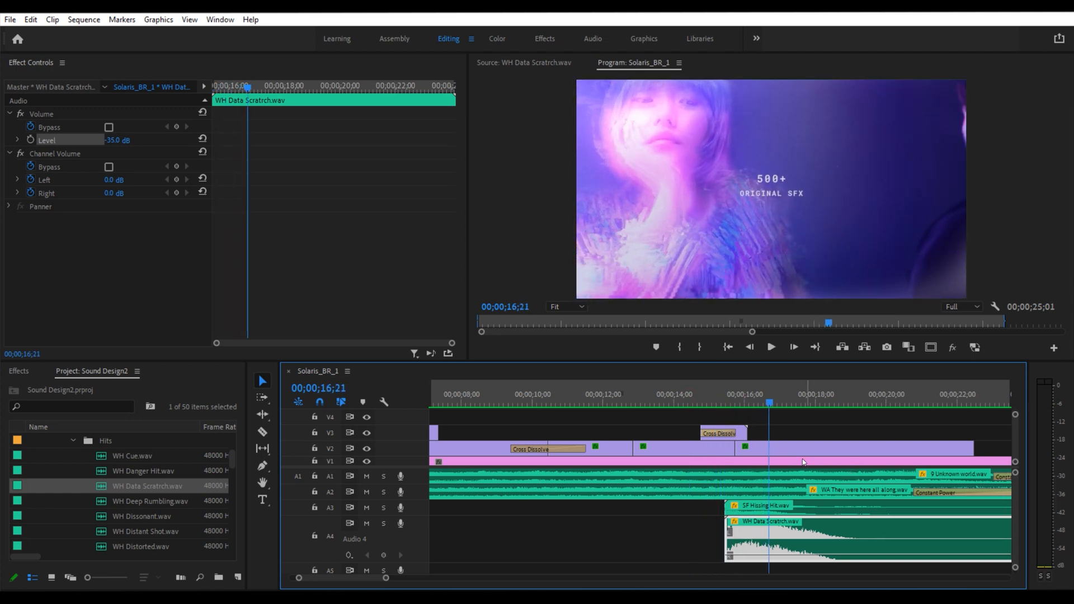
# Move WH Data Scratrch.wav slightly later on audio track A4 and play the sequence through to the closing web address title
pyautogui.click(726, 402)
pyautogui.press('=')
pyautogui.press('=')
pyautogui.moveTo(783, 534); pyautogui.dragTo(797, 535)
pyautogui.press('-')
pyautogui.press('space')
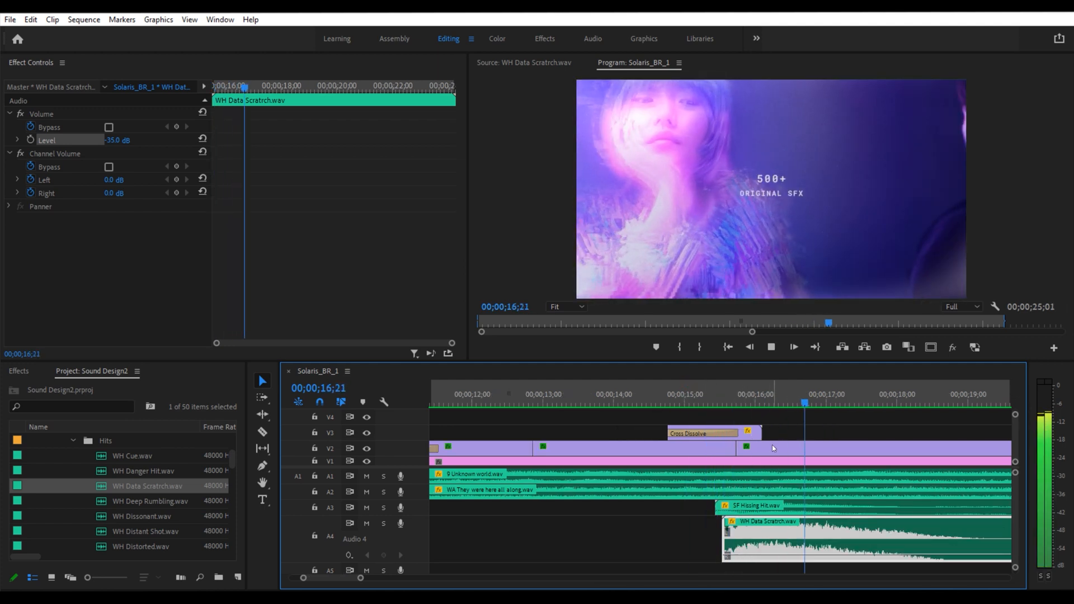
pyautogui.press('-')
pyautogui.press('-')
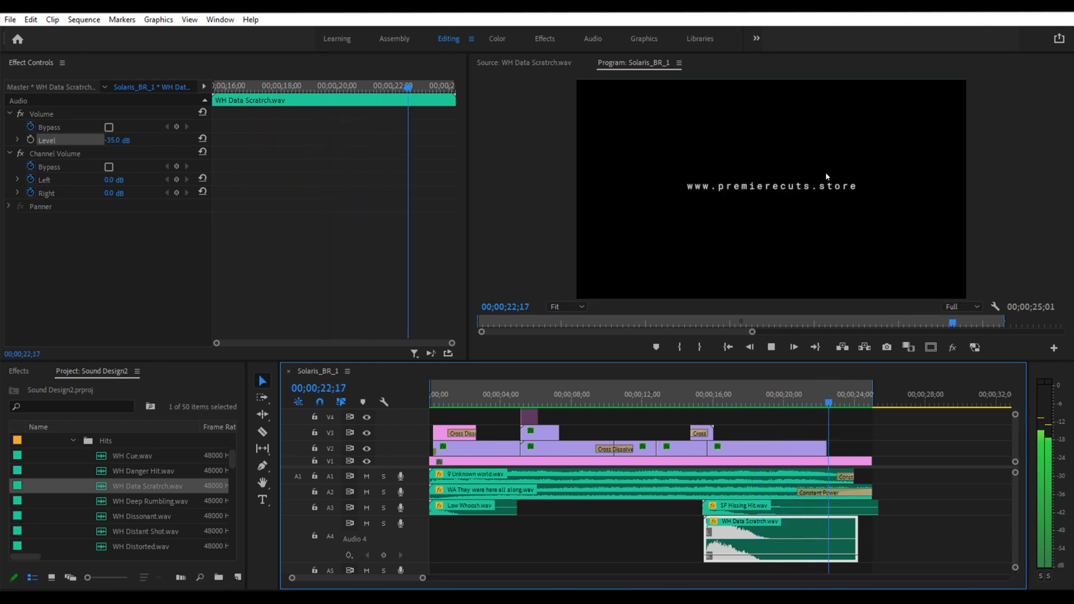
pyautogui.press('space')
# Collapse the 2. Weird (106) bin and open the Fantasy bin under Accent Hits inside 3. Retro (136)
pyautogui.click(807, 400)
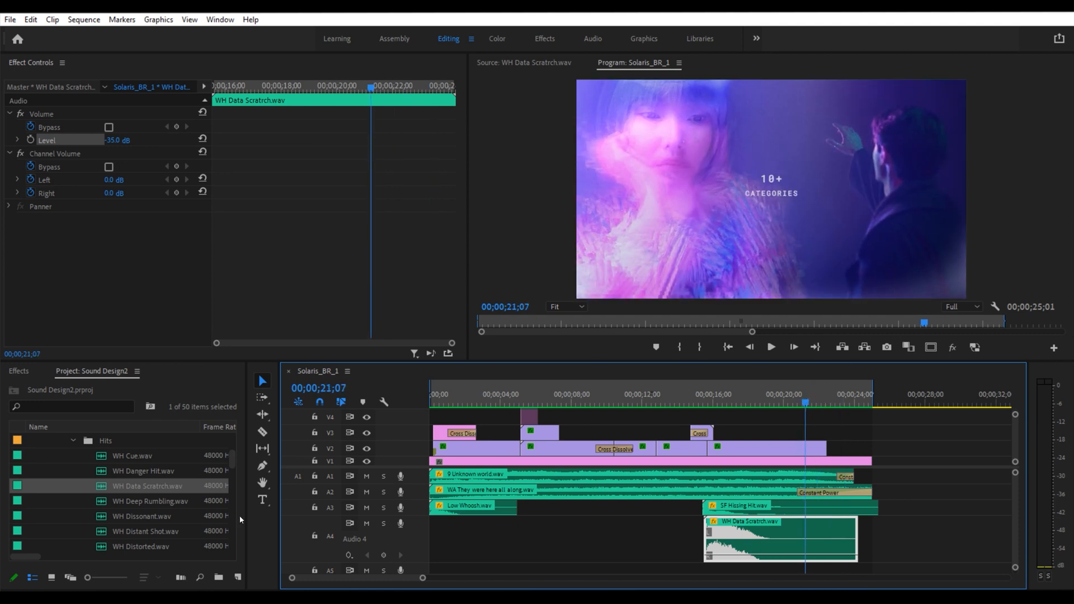
pyautogui.scroll(1, 124, 478)
pyautogui.click(73, 486)
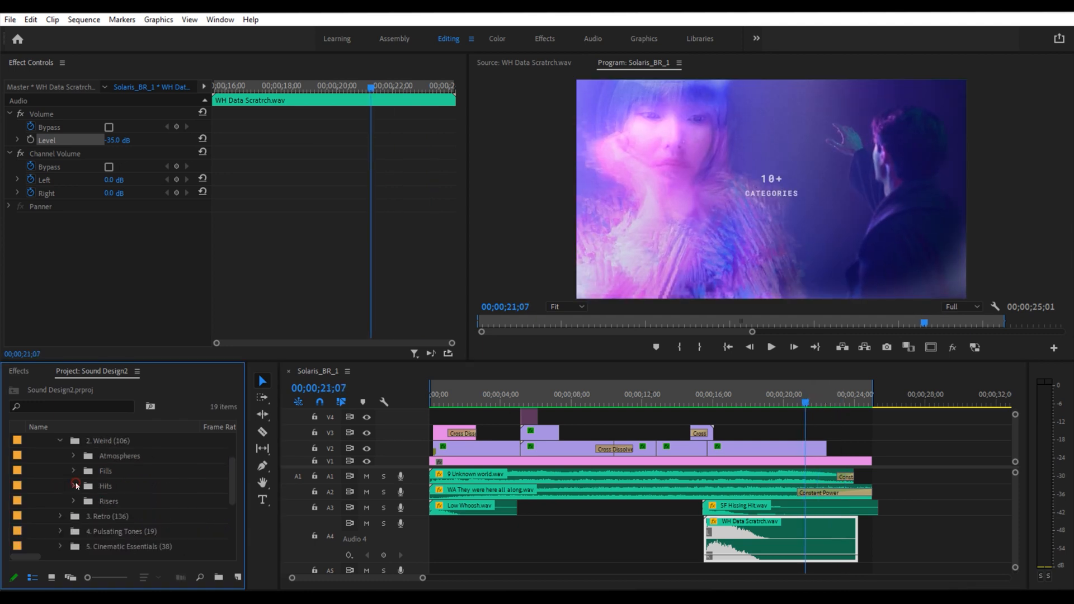
pyautogui.scroll(1, 81, 469)
pyautogui.click(59, 485)
pyautogui.scroll(-1, 59, 502)
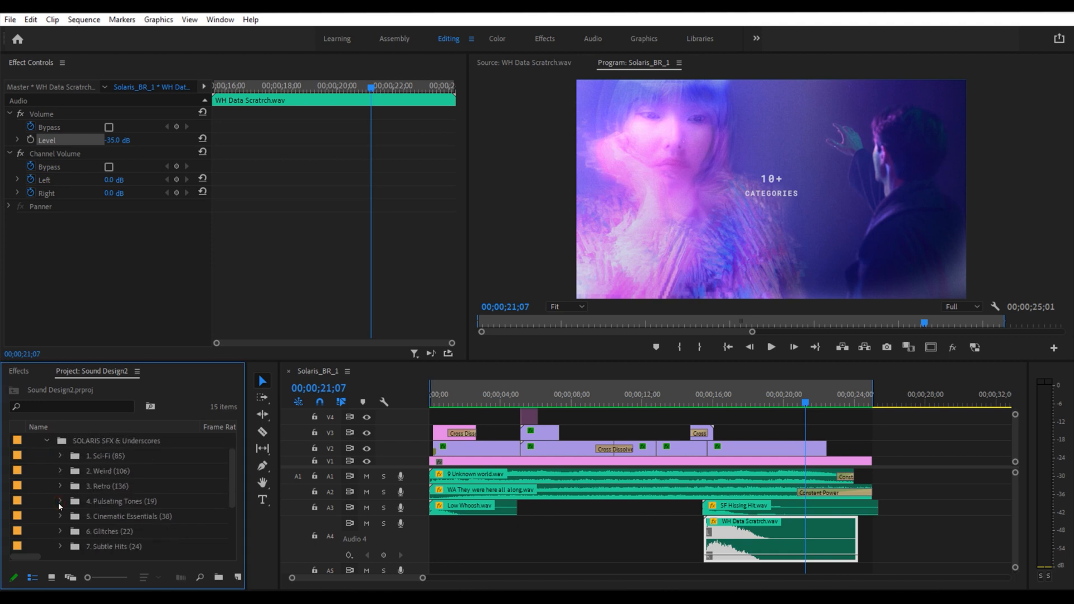
pyautogui.click(60, 486)
pyautogui.scroll(-1, 63, 491)
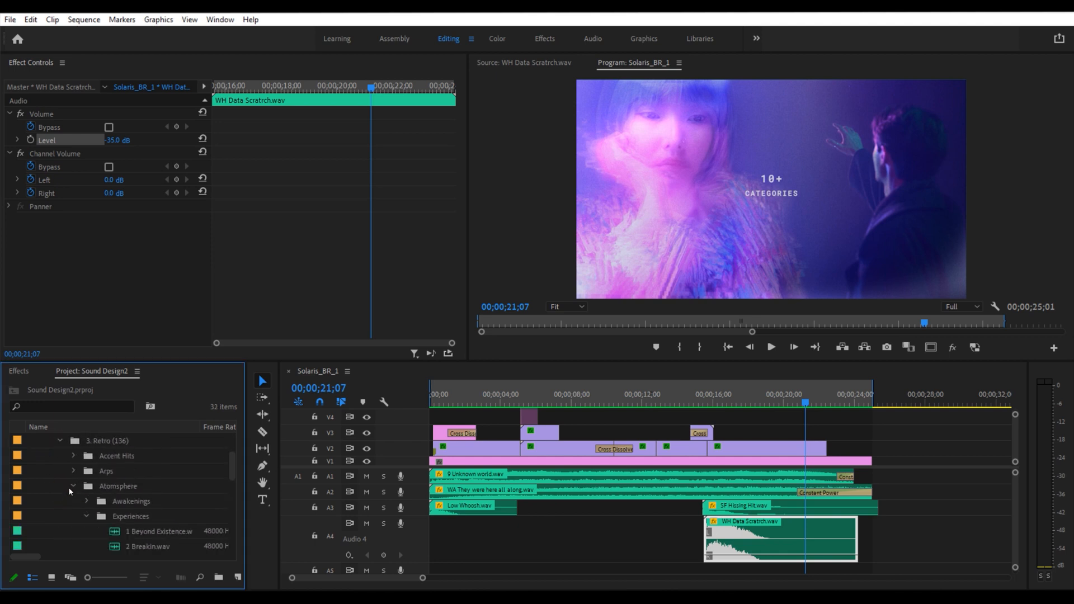
pyautogui.click(71, 487)
pyautogui.click(75, 456)
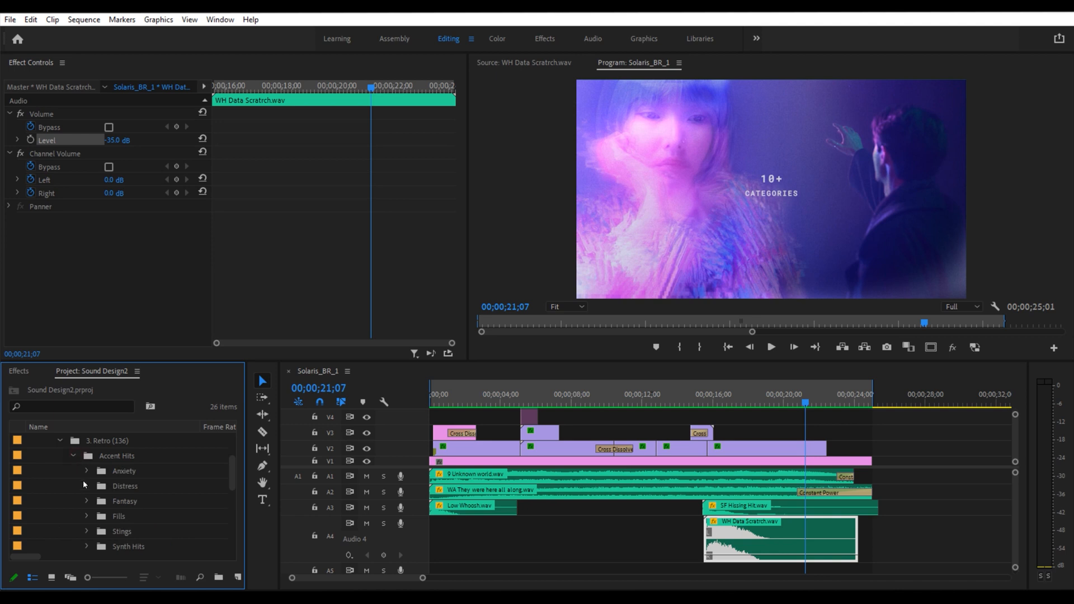
pyautogui.scroll(-1, 83, 484)
pyautogui.scroll(1, 128, 478)
pyautogui.click(86, 470)
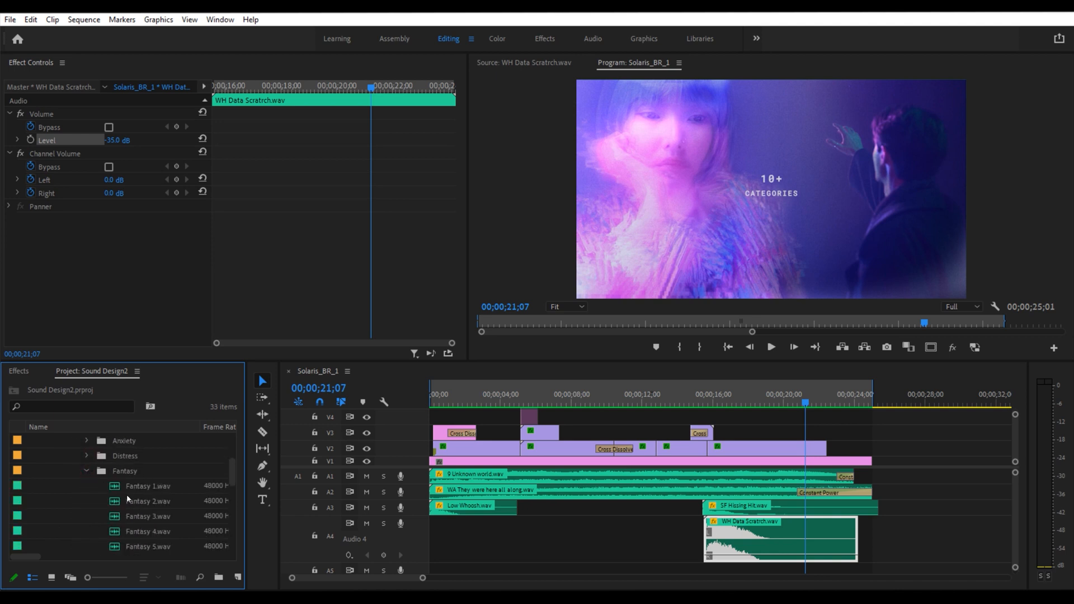
pyautogui.scroll(-2, 142, 496)
# Preview Fantasy 7.wav and mark in and out points around its audible swell, with the out point at 00;00;06;19
pyautogui.doubleClick(115, 502)
pyautogui.press('space')
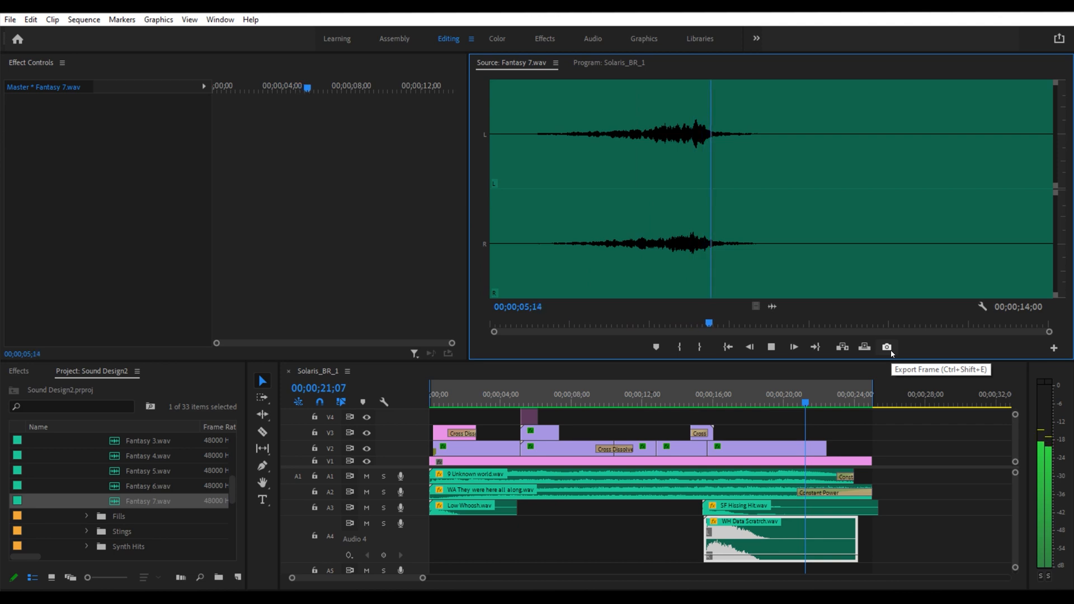
pyautogui.moveTo(563, 323); pyautogui.dragTo(758, 316)
pyautogui.press('i')
pyautogui.press('o')
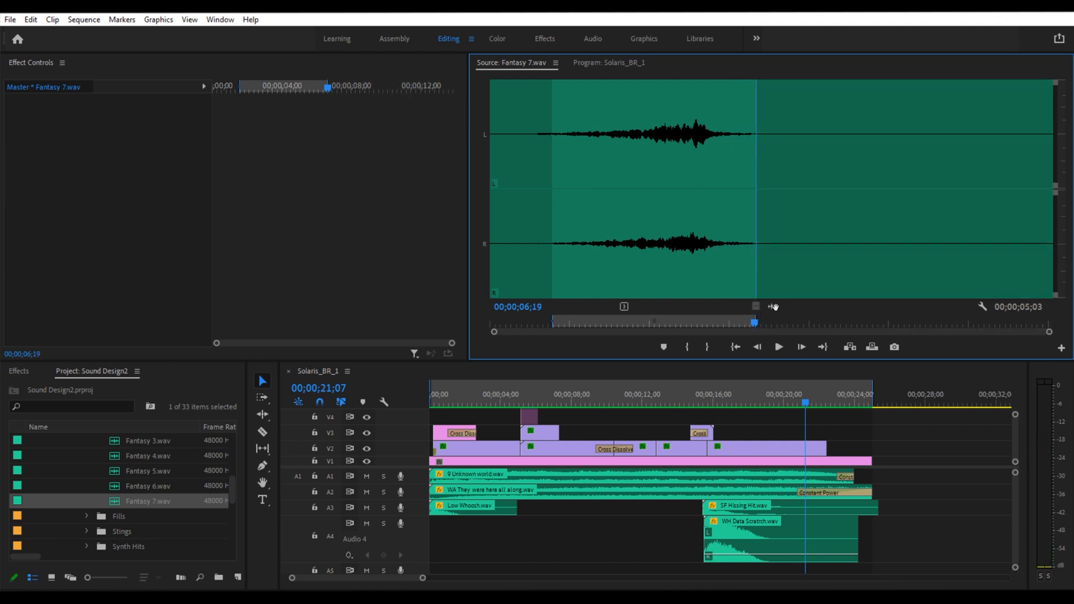
# Place the marked part of Fantasy 7.wav on audio track A1 after the music and play the sequence's ending
pyautogui.moveTo(837, 413); pyautogui.dragTo(860, 484)
pyautogui.press('j')
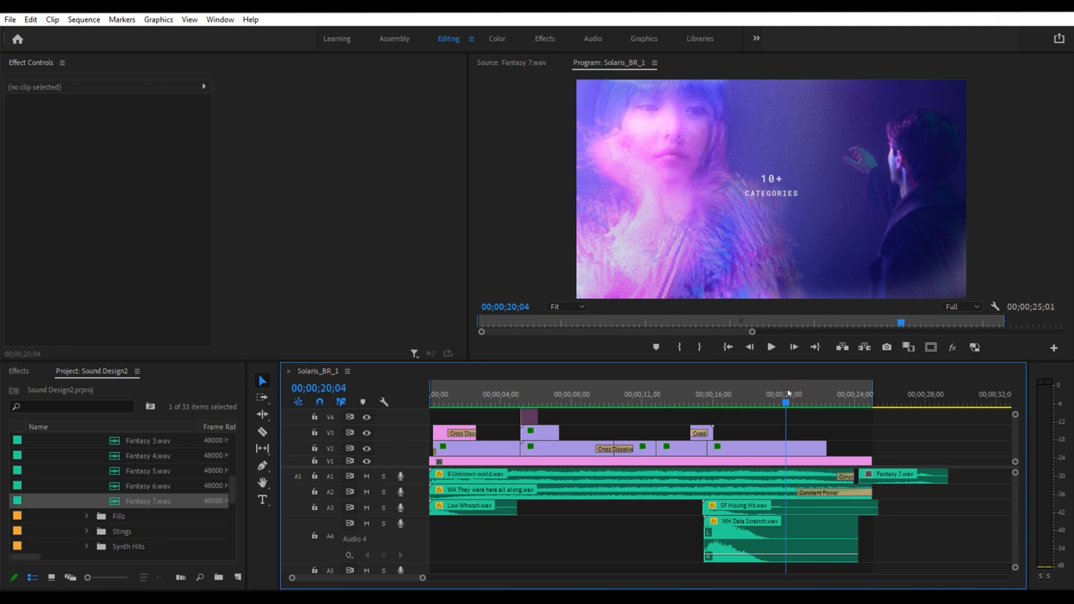
pyautogui.press('l')
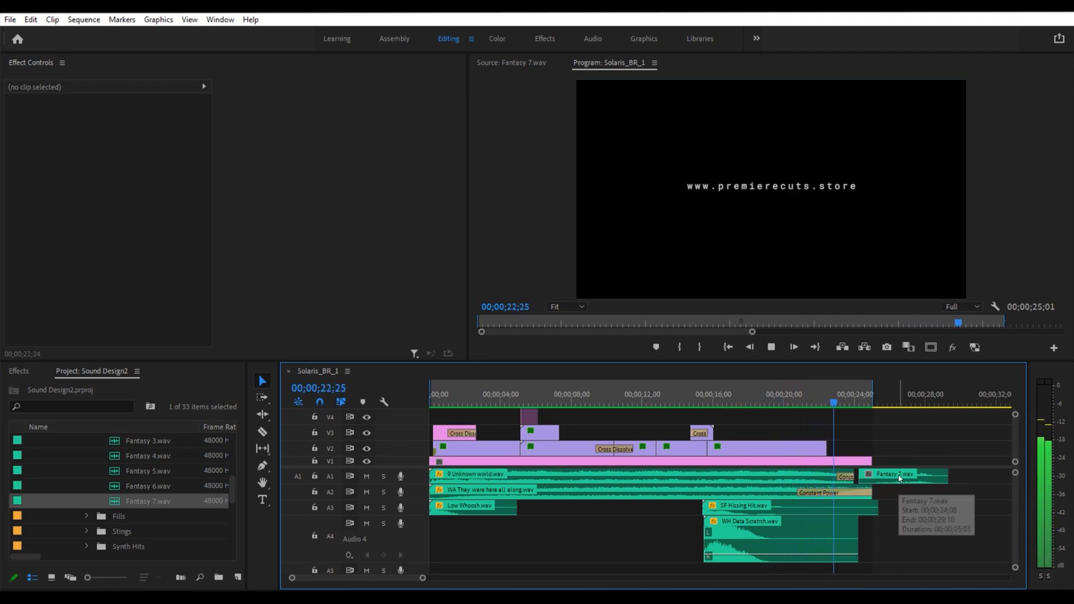
pyautogui.press('space')
pyautogui.moveTo(832, 400); pyautogui.dragTo(820, 399)
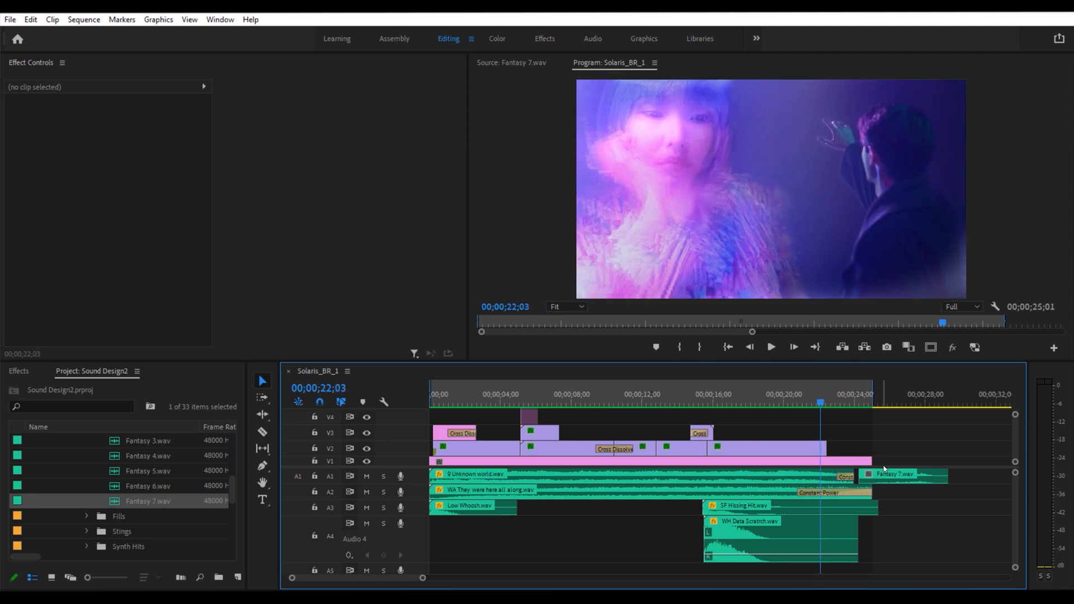
# Move Fantasy 7.wav to audio track A3, expand the track, and shorten and shift the clip over the tail of SF Hissing Hit.wav
pyautogui.moveTo(921, 481); pyautogui.dragTo(920, 506)
pyautogui.doubleClick(416, 528)
pyautogui.doubleClick(419, 507)
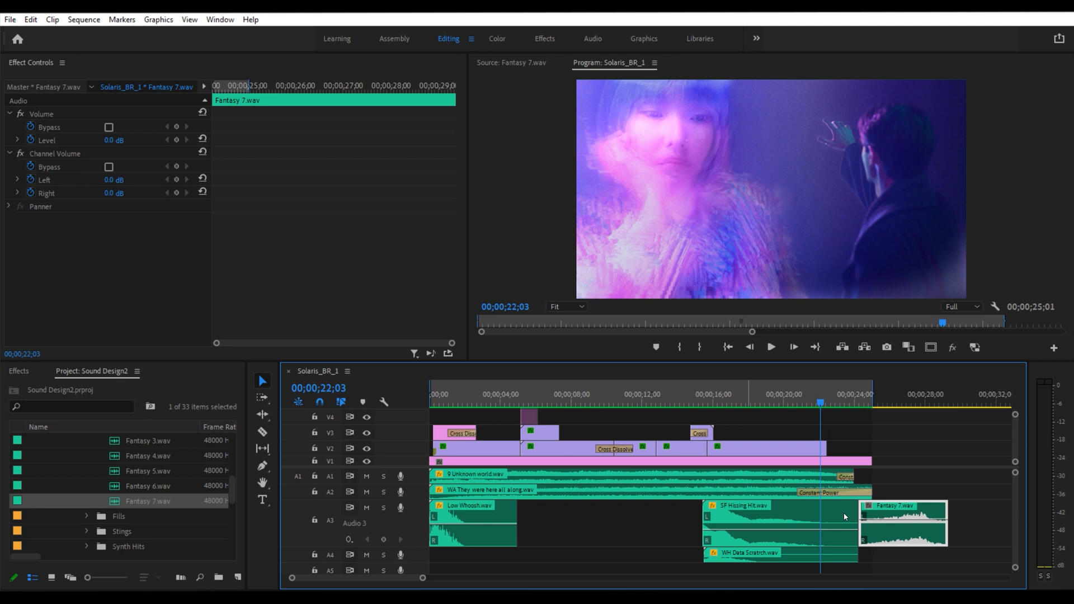
pyautogui.press('=')
pyautogui.press('=')
pyautogui.press('-')
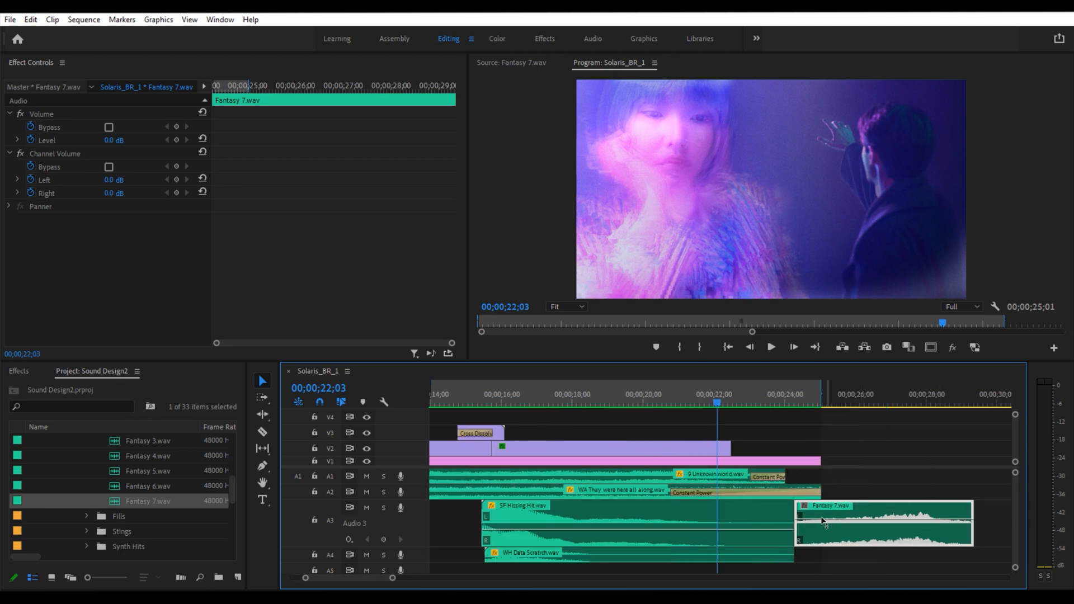
pyautogui.moveTo(801, 506); pyautogui.dragTo(757, 518)
pyautogui.moveTo(720, 404); pyautogui.dragTo(732, 405)
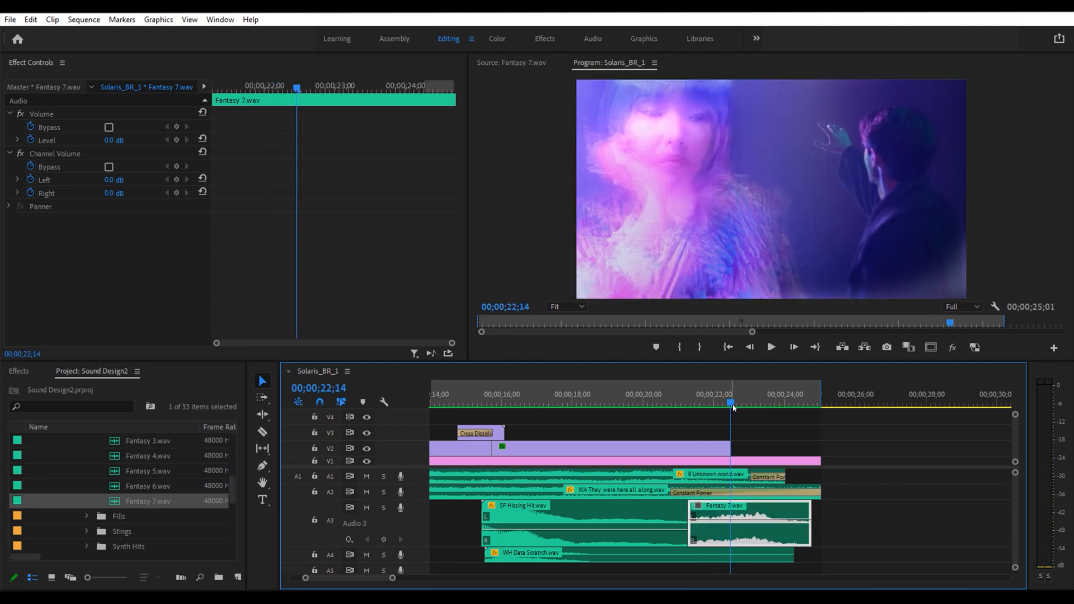
# Shift Fantasy 7.wav earlier on audio track A3 so its swell peaks where the last V2 clip ends, around 00;00;22;14
pyautogui.press('Right')
pyautogui.press('Left')
pyautogui.press('=')
pyautogui.press('=')
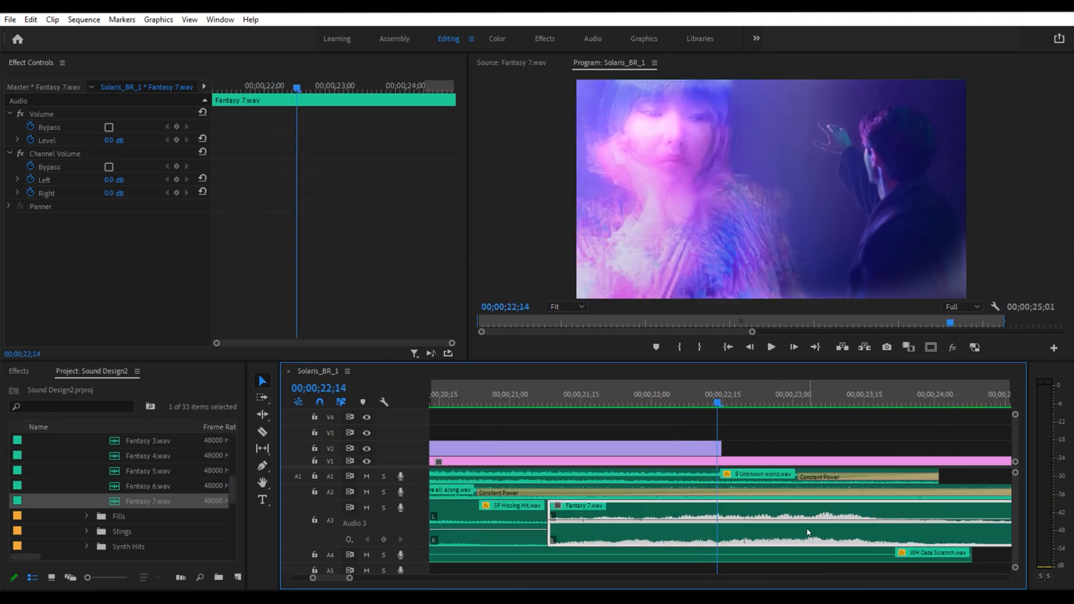
pyautogui.press('-')
pyautogui.moveTo(772, 513); pyautogui.dragTo(719, 512)
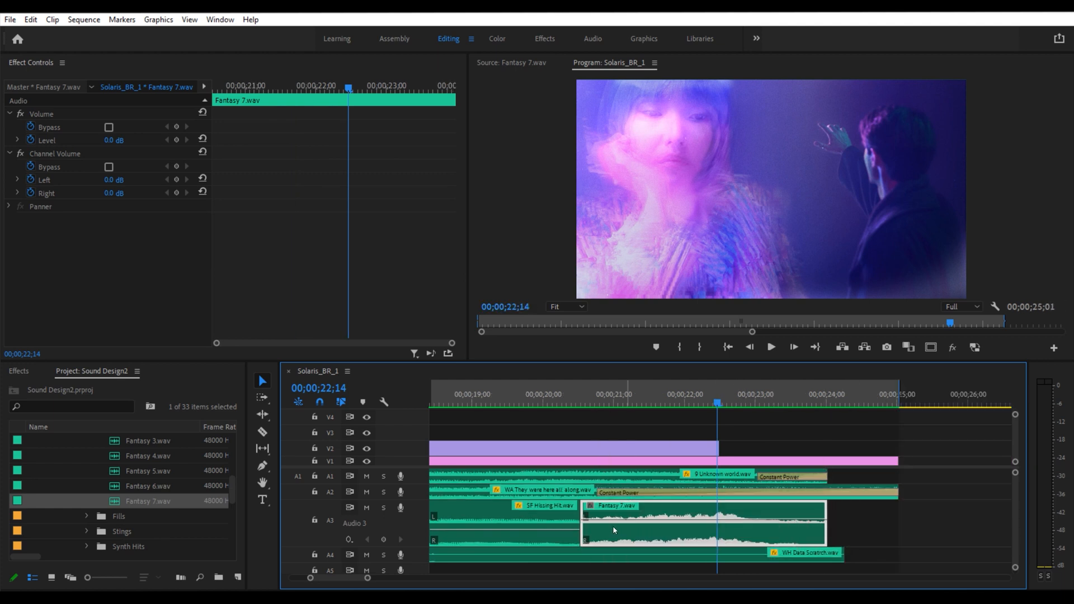
pyautogui.press('-')
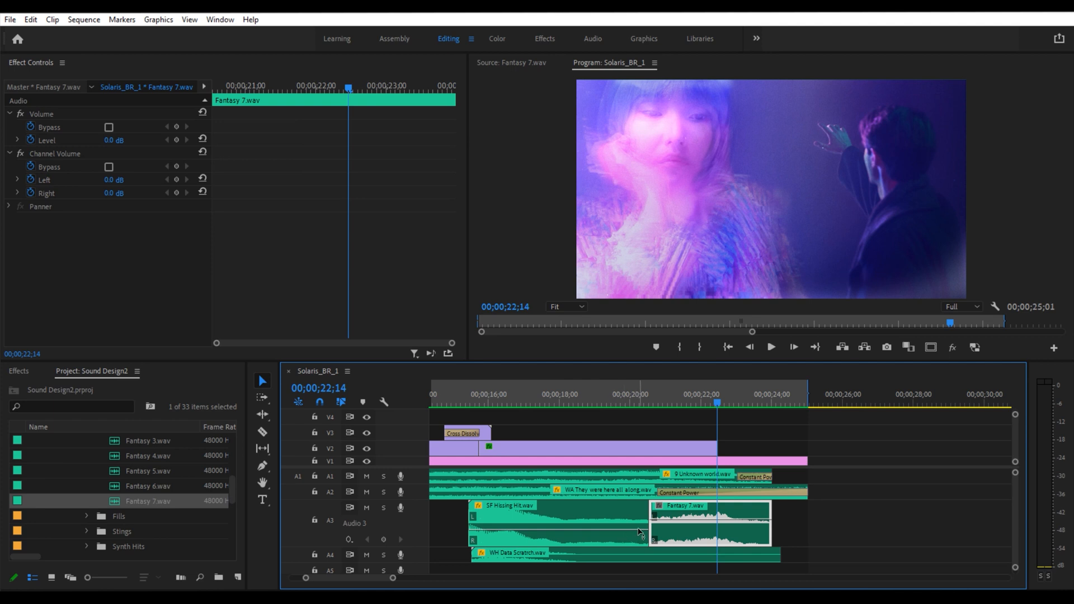
# Trim the end of SF Hissing Hit.wav back slightly and apply the default Constant Power transition to the start of Fantasy 7.wav
pyautogui.press('Up')
pyautogui.press('=')
pyautogui.press('=')
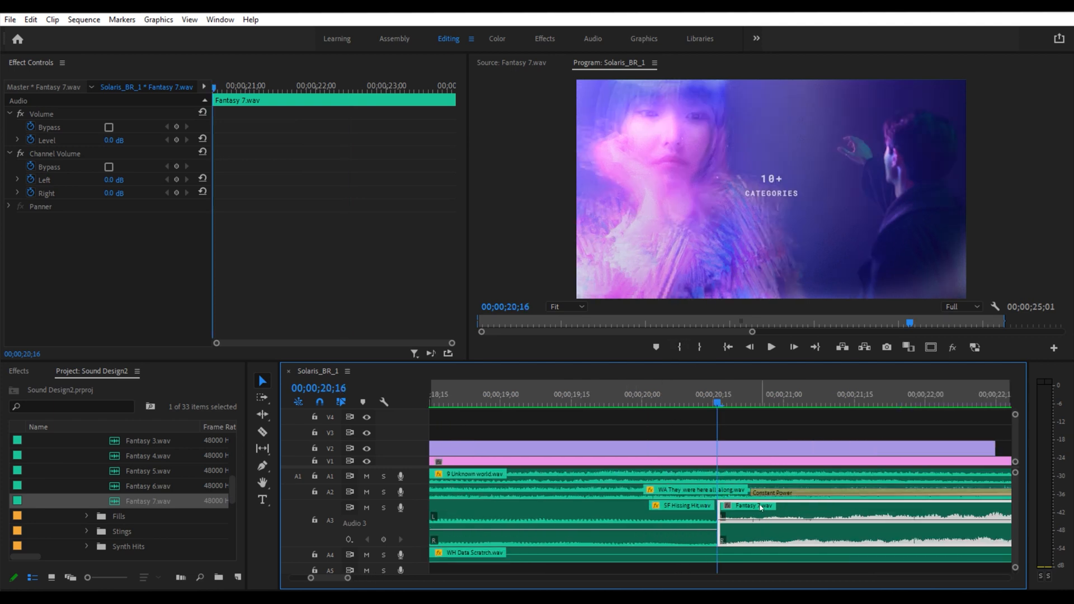
pyautogui.moveTo(714, 509); pyautogui.dragTo(714, 509)
pyautogui.rightClick(723, 508)
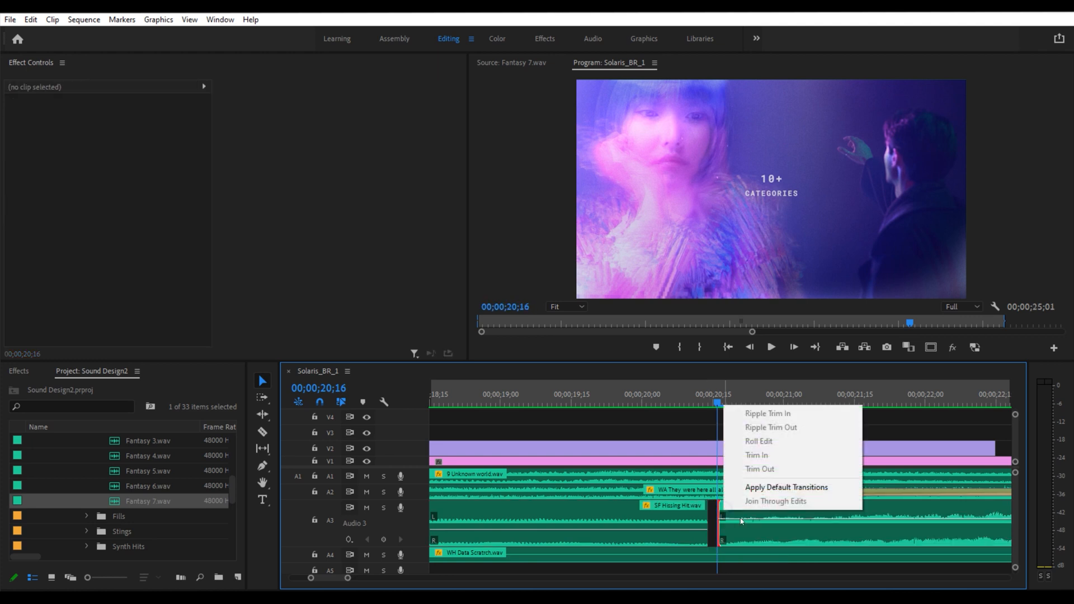
pyautogui.click(769, 492)
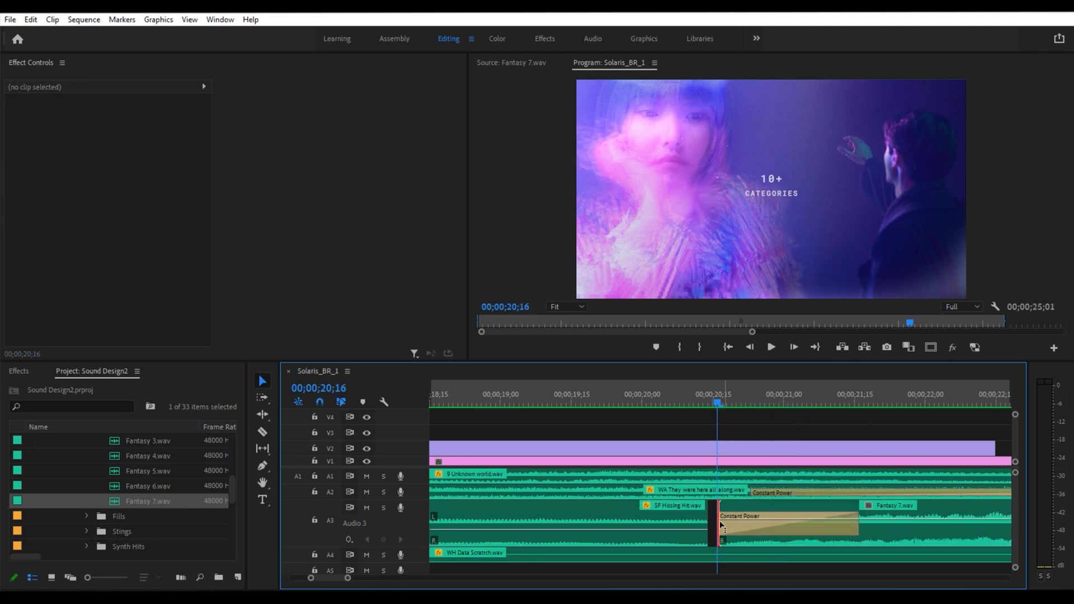
# Shorten the Constant Power fade-in on Fantasy 7.wav to a duration of 00;00;00;16
pyautogui.press('-')
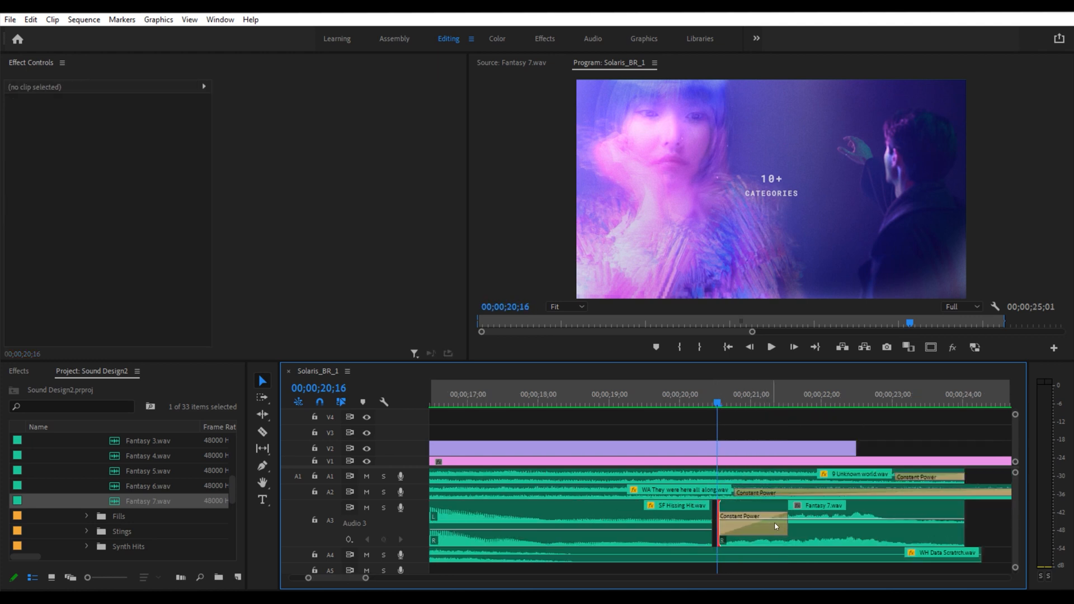
pyautogui.click(783, 525)
pyautogui.press('-')
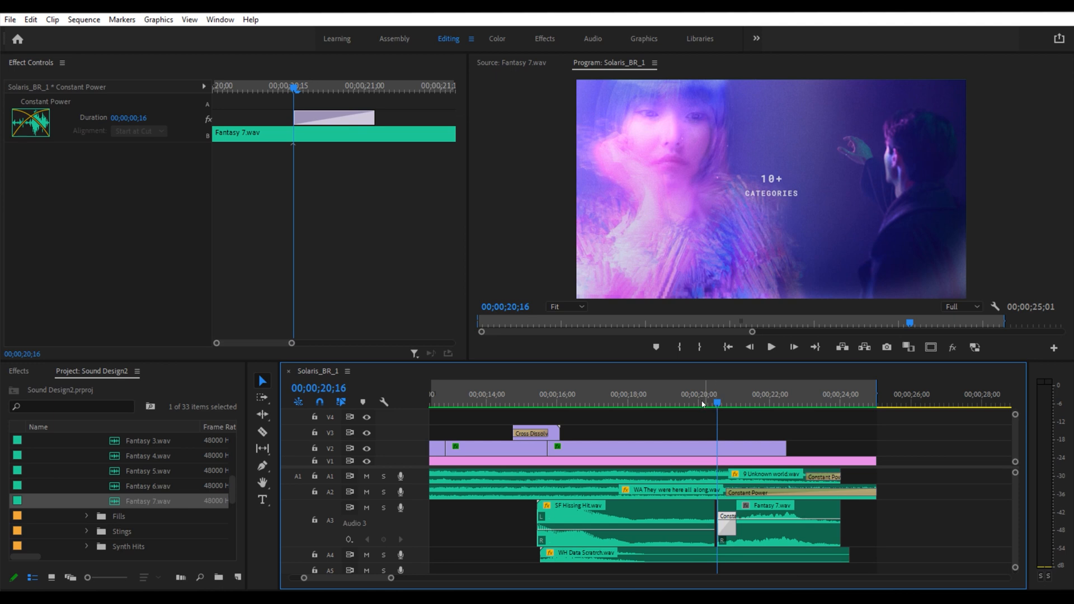
# Play back the end of the sequence from just before Fantasy 7.wav through the website title to review the fade-in
pyautogui.moveTo(703, 403); pyautogui.dragTo(670, 400)
pyautogui.press('space')
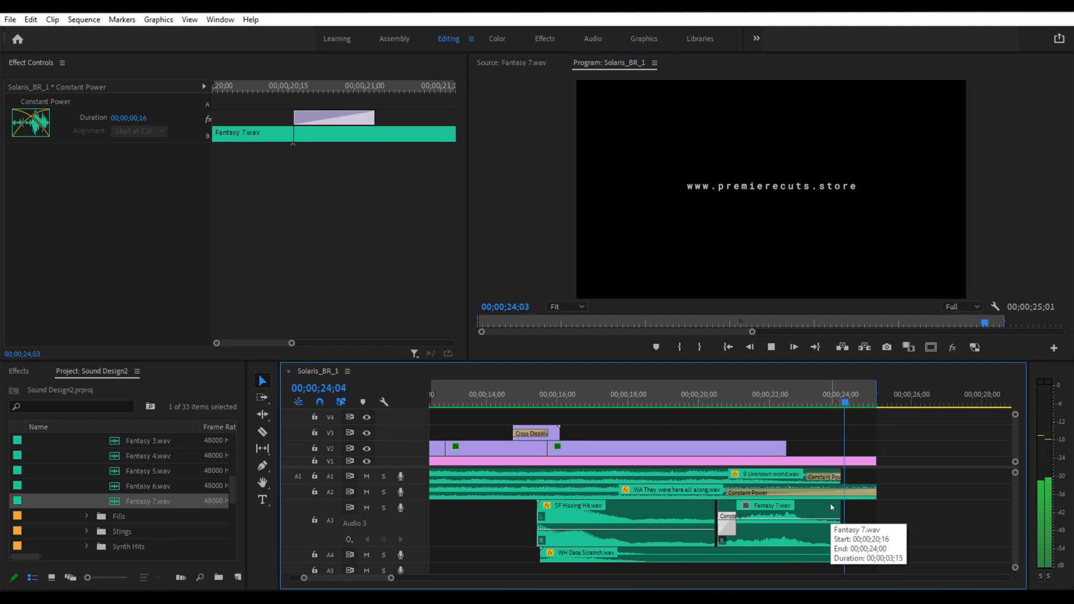
pyautogui.press('space')
# Trim the end of 9 Unknown world.wav to the last V2 clip's end and WA They were here all along.wav to about 00;00;24;01
pyautogui.moveTo(839, 471); pyautogui.dragTo(792, 479)
pyautogui.click(785, 402)
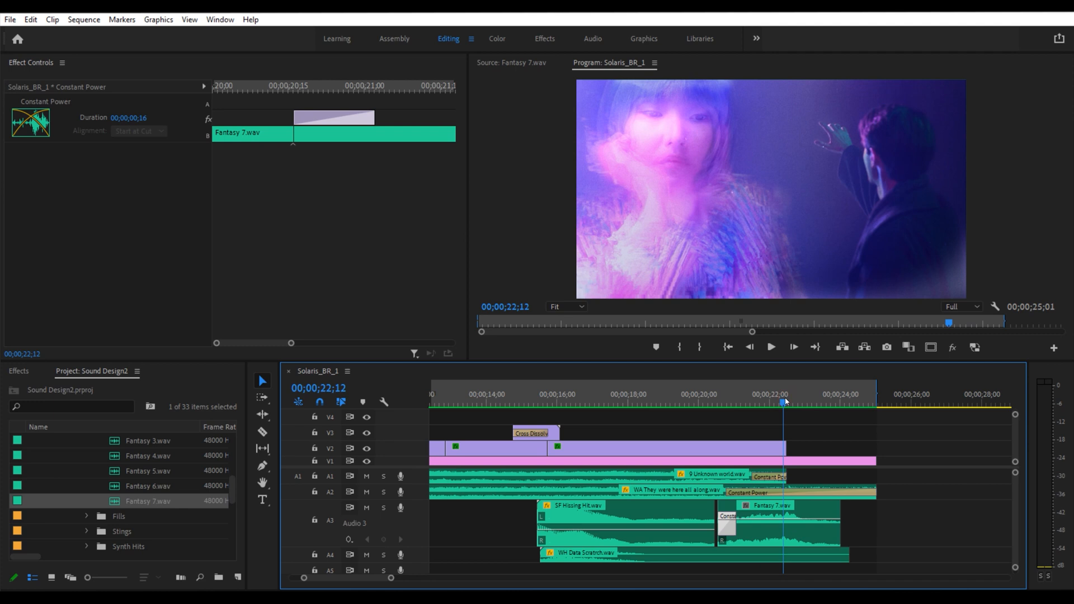
pyautogui.press('=')
pyautogui.press('-')
pyautogui.moveTo(807, 492); pyautogui.dragTo(774, 492)
pyautogui.press('Down')
pyautogui.press('=')
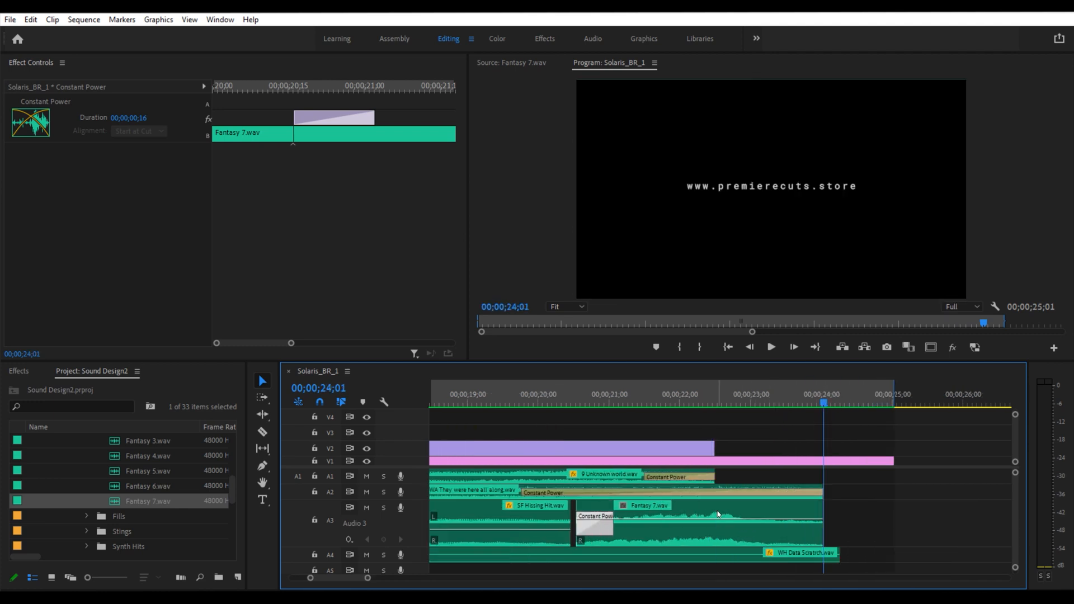
# Shift Fantasy 7.wav slightly earlier on audio track A3 and trim the end of SF Hissing Hit.wav back to leave a wider gap
pyautogui.moveTo(712, 509); pyautogui.dragTo(707, 511)
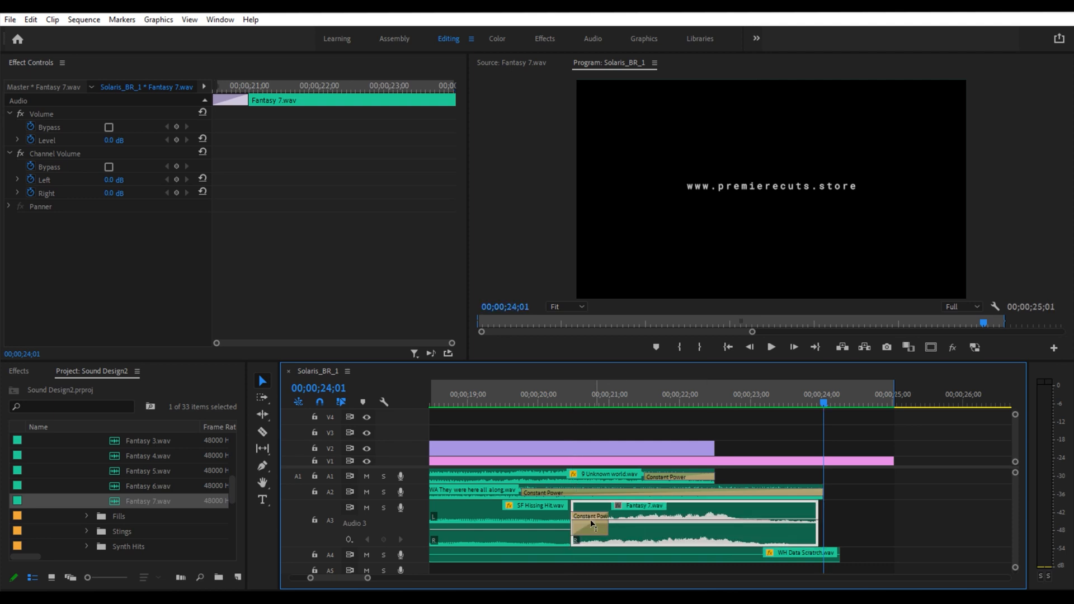
pyautogui.moveTo(566, 514); pyautogui.dragTo(554, 514)
pyautogui.moveTo(698, 513); pyautogui.dragTo(689, 515)
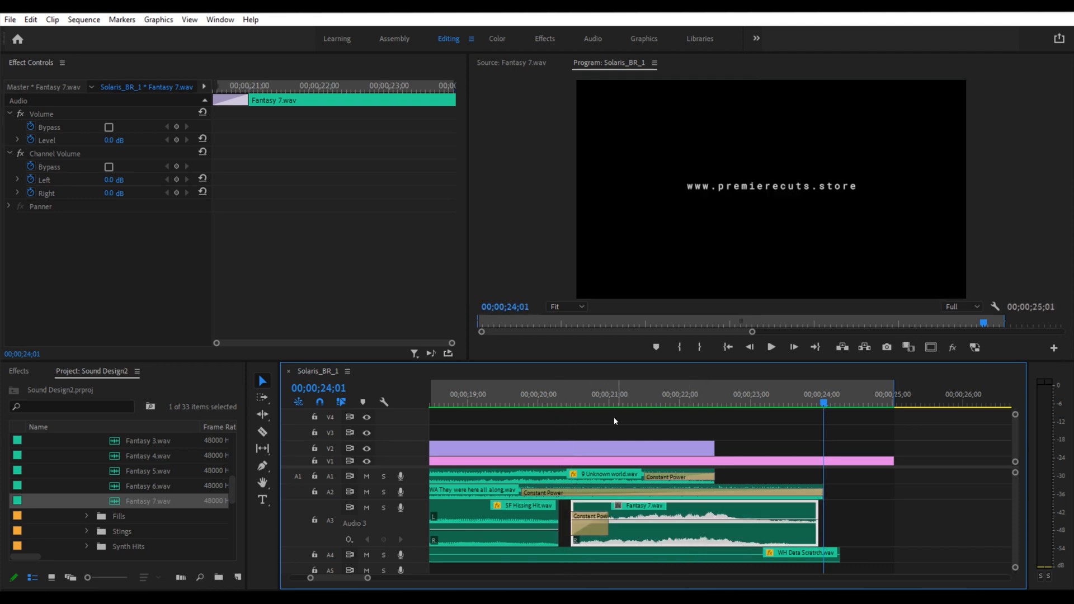
# Play back the ending from 00;00;20;04 to about 00;00;23;16 to review the Fantasy 7.wav timing and trimmed atmospheres
pyautogui.click(607, 387)
pyautogui.press('=')
pyautogui.press('-')
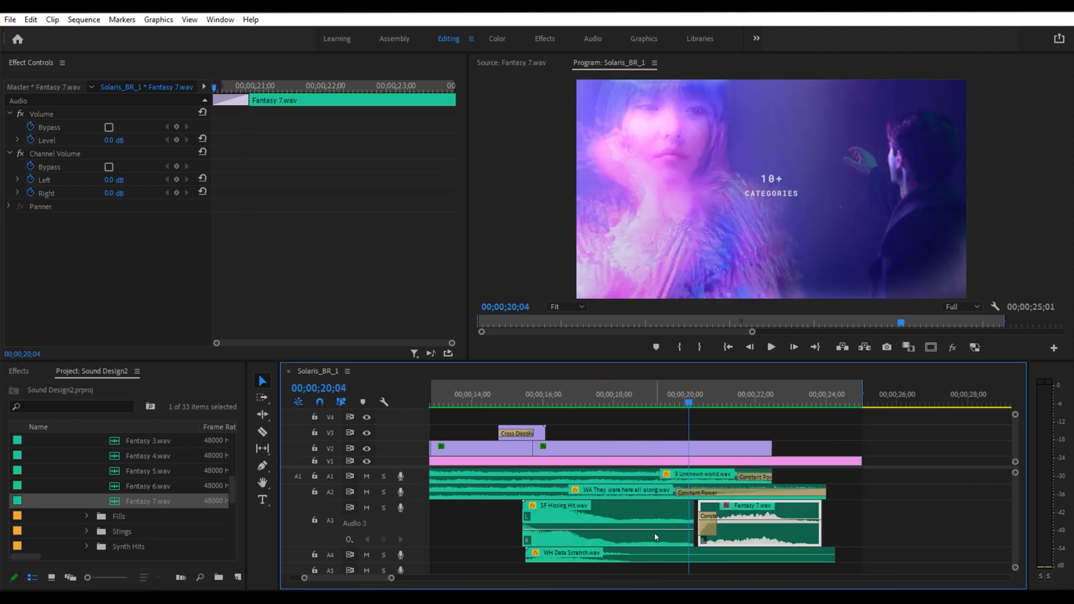
pyautogui.press('space')
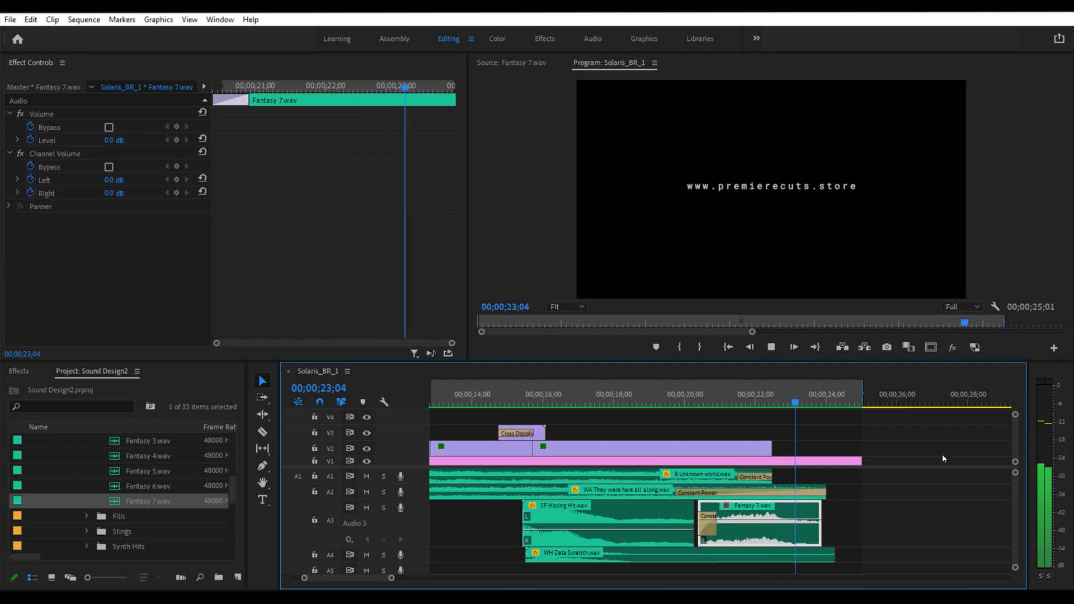
pyautogui.press('space')
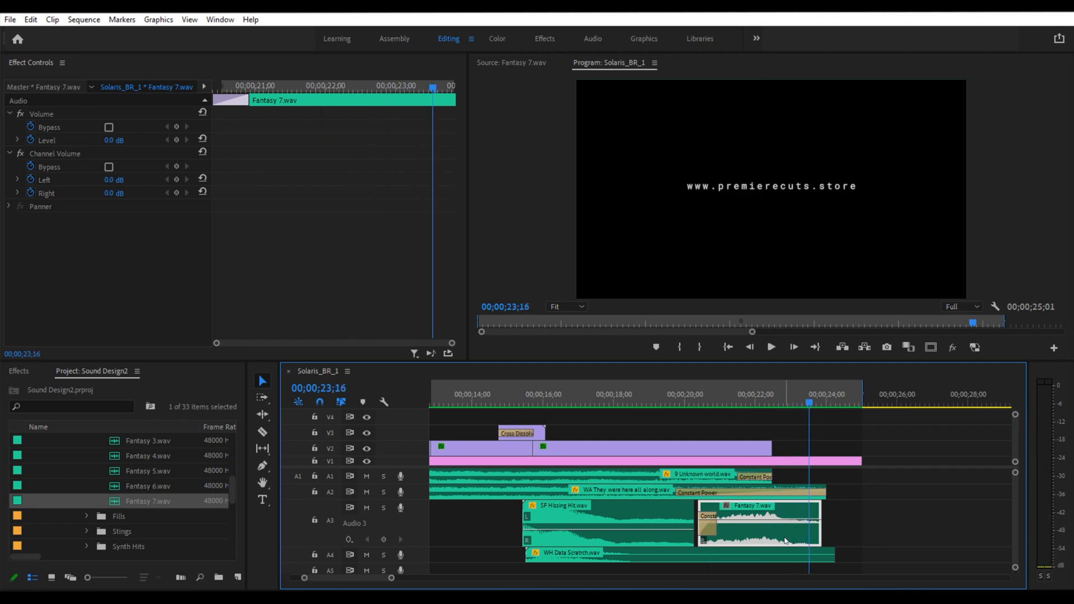
# Turn off level keyframing on Fantasy 7.wav and set its volume level to -5 dB
pyautogui.click(36, 139)
pyautogui.click(120, 138)
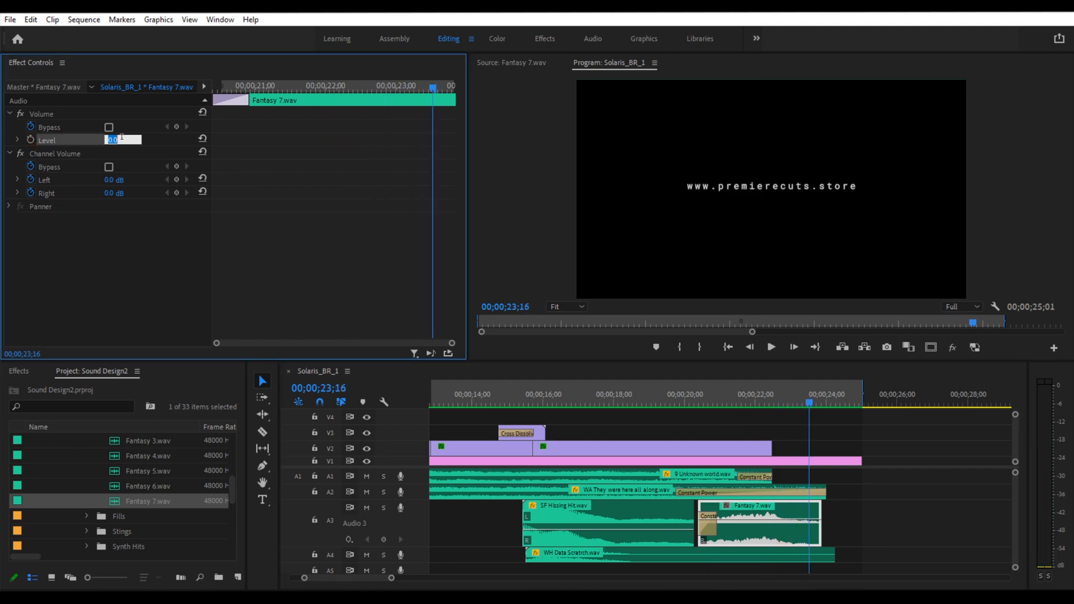
pyautogui.write('-5')
pyautogui.press('Return')
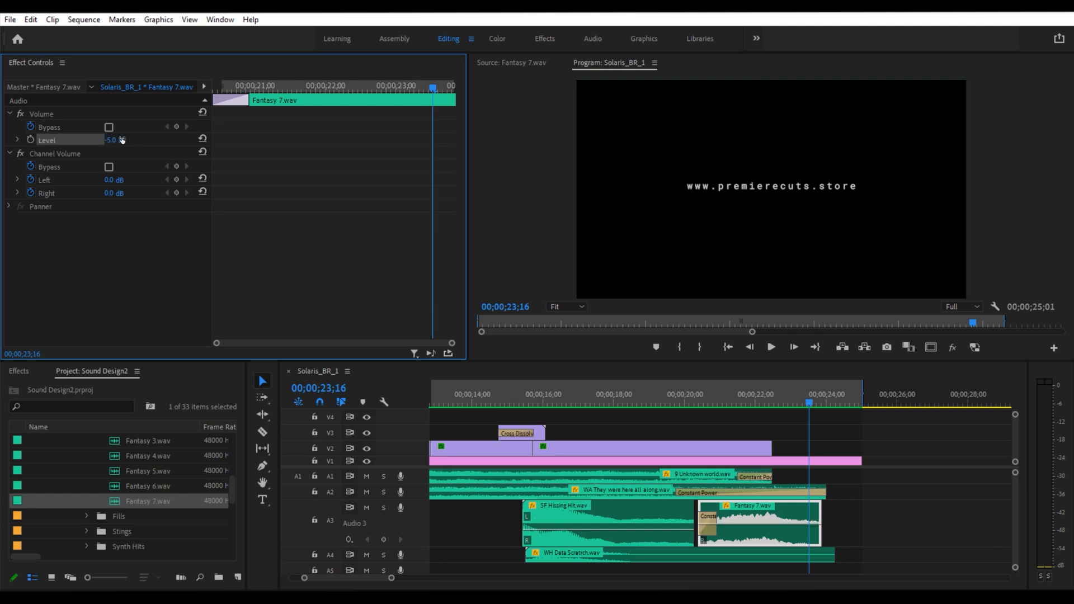
# Set the volume level of Fantasy 7.wav on audio track A3 to 0 dB
pyautogui.press('Up')
pyautogui.click(598, 481)
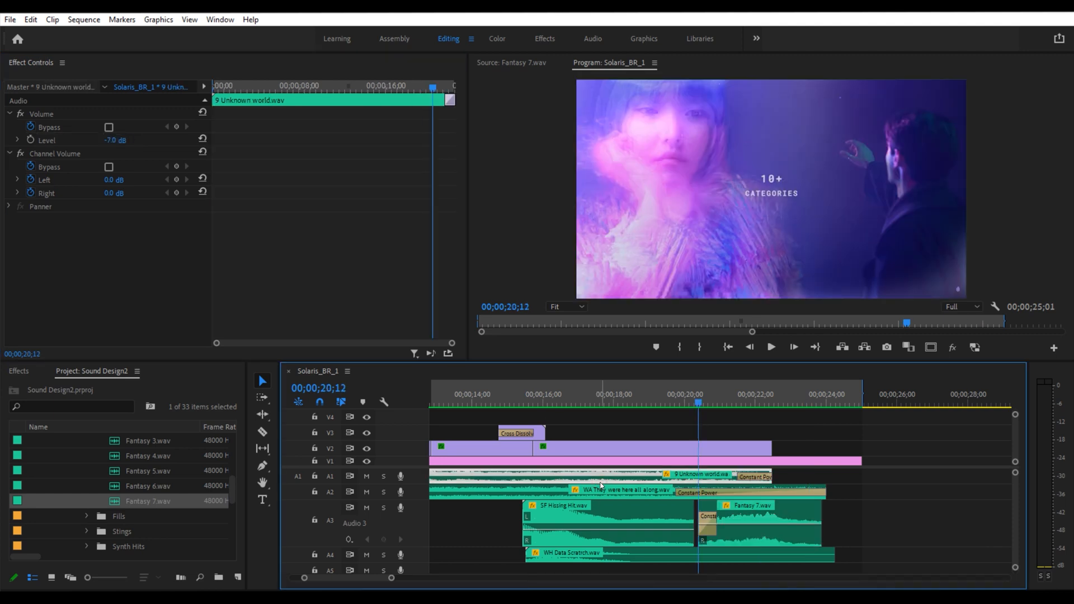
pyautogui.press('Home')
pyautogui.press('-')
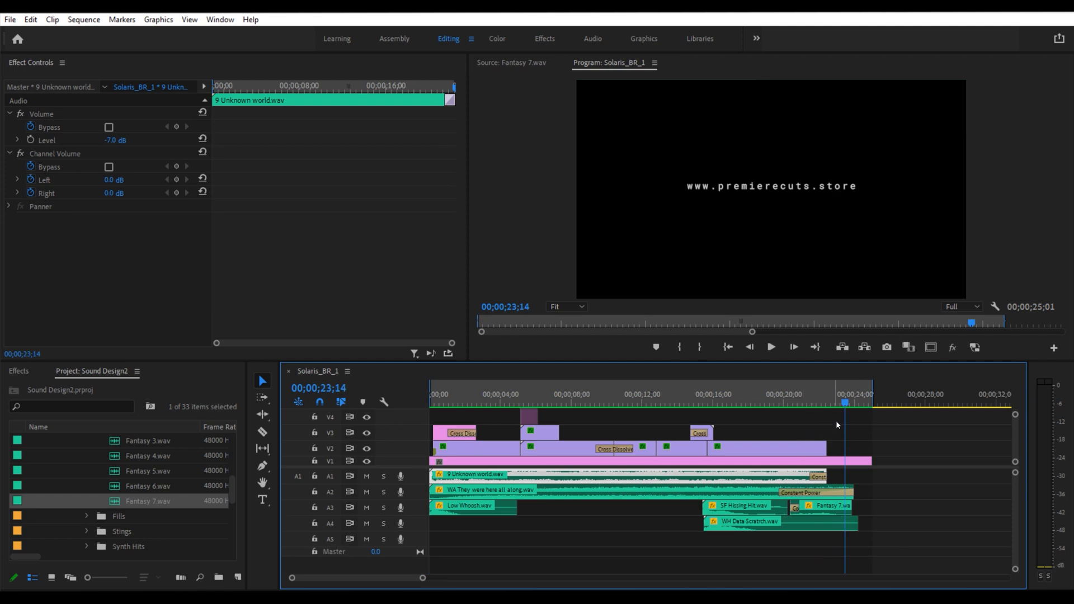
pyautogui.click(832, 508)
pyautogui.click(114, 140)
pyautogui.write('0')
pyautogui.press('Return')
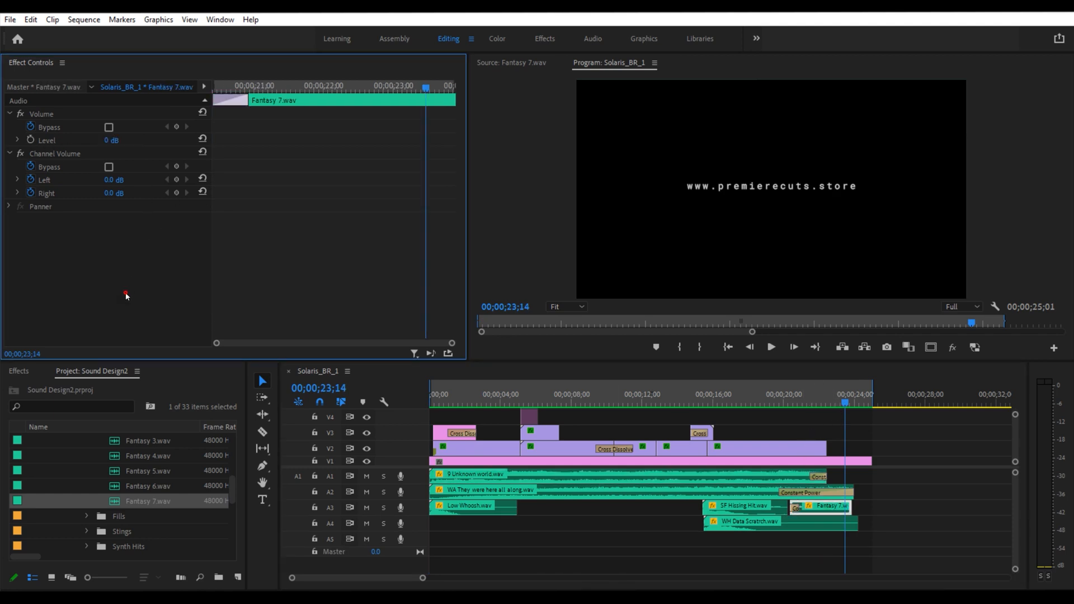
# Set the level of 9 Unknown world.wav to -5 dB and open the level of WA They were here all along.wav for editing
pyautogui.click(600, 476)
pyautogui.click(119, 139)
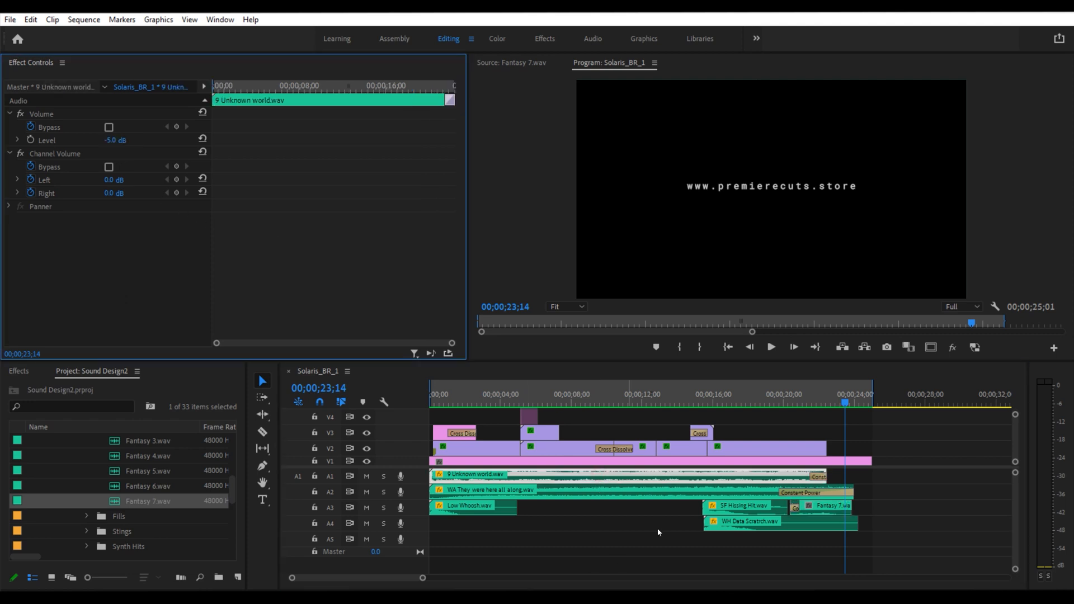
pyautogui.click(668, 493)
pyautogui.click(119, 141)
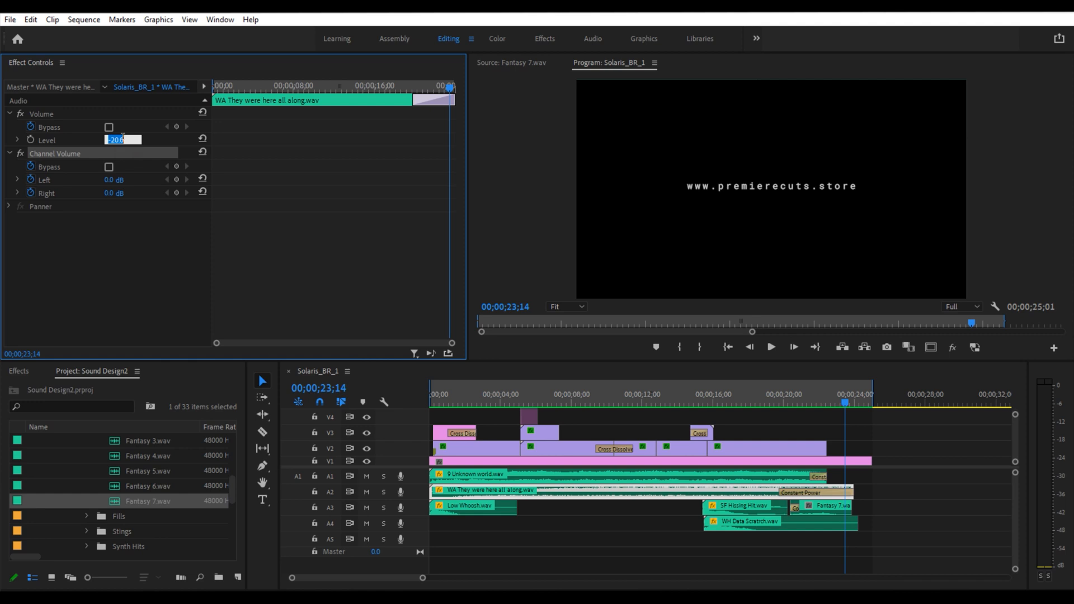
# Play the Solaris_BR_1 sequence from the start to review the finished sound design
pyautogui.moveTo(454, 391); pyautogui.dragTo(429, 392)
pyautogui.press('space')
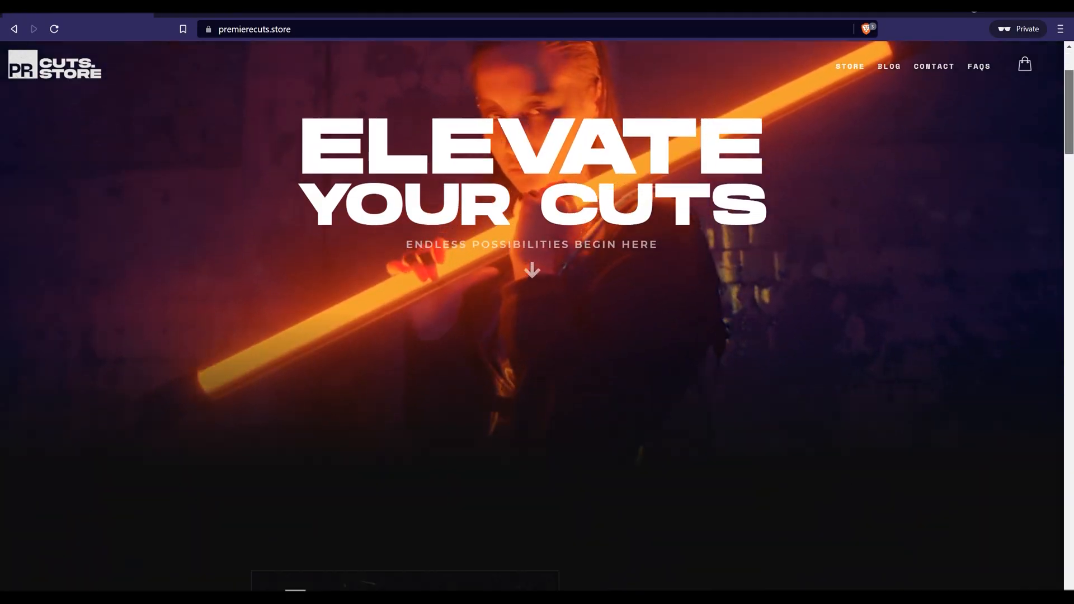
# Switch to the browser and examine the premierecuts.store home page and the Solaris SFX page's pack description and files list
pyautogui.scroll(-7, 531, 313)
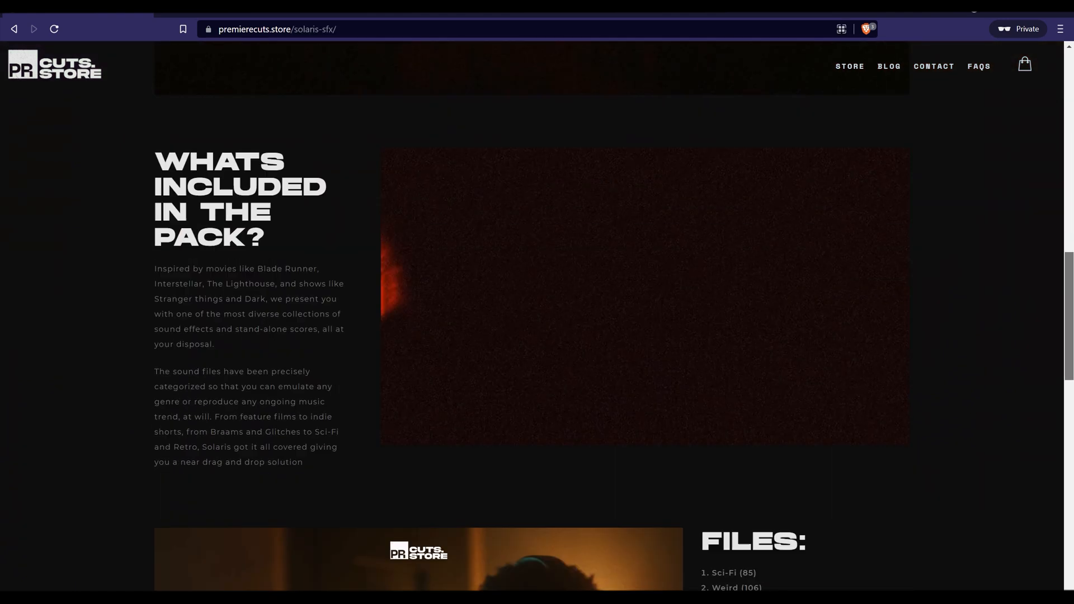
pyautogui.scroll(-3, 531, 313)
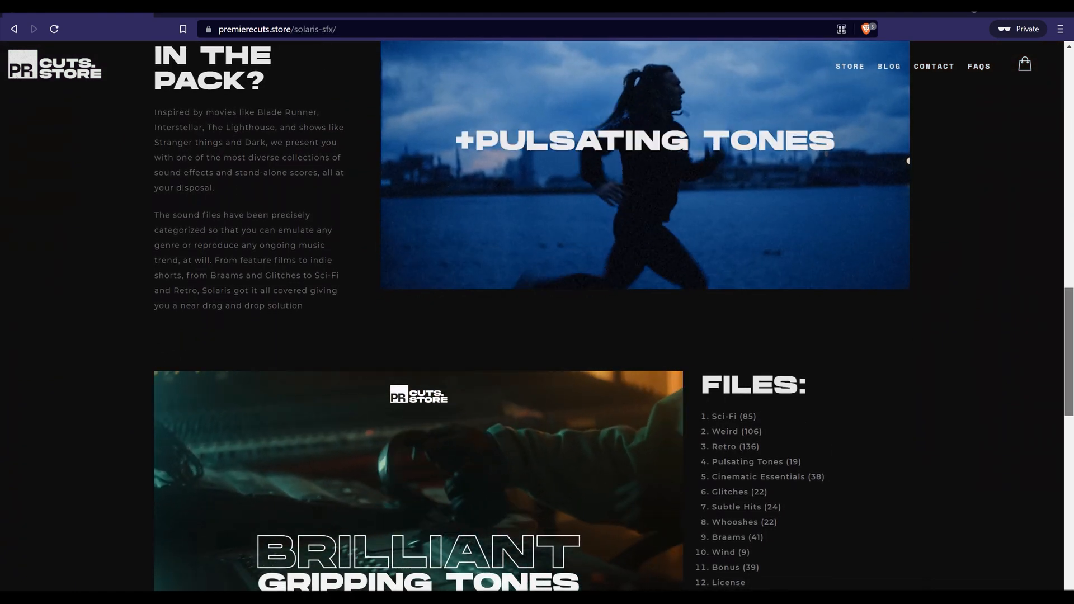